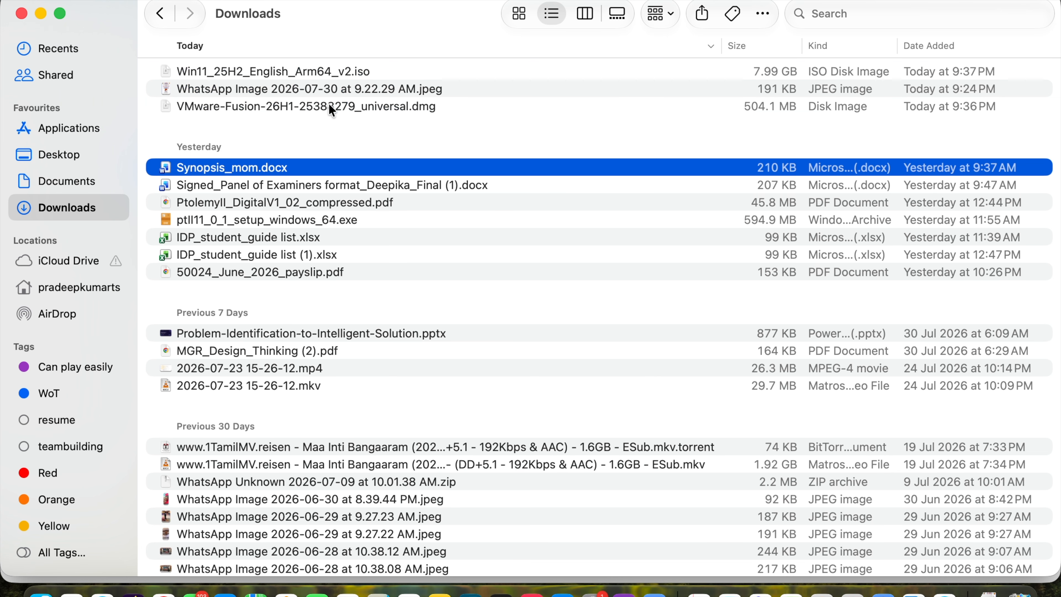
- Switch to the TextEdit document and add "The size of the VMware file is 500MB and the Windows 11 ARM OS is 8GB approximately"
{"action": "key", "text": "Up"}
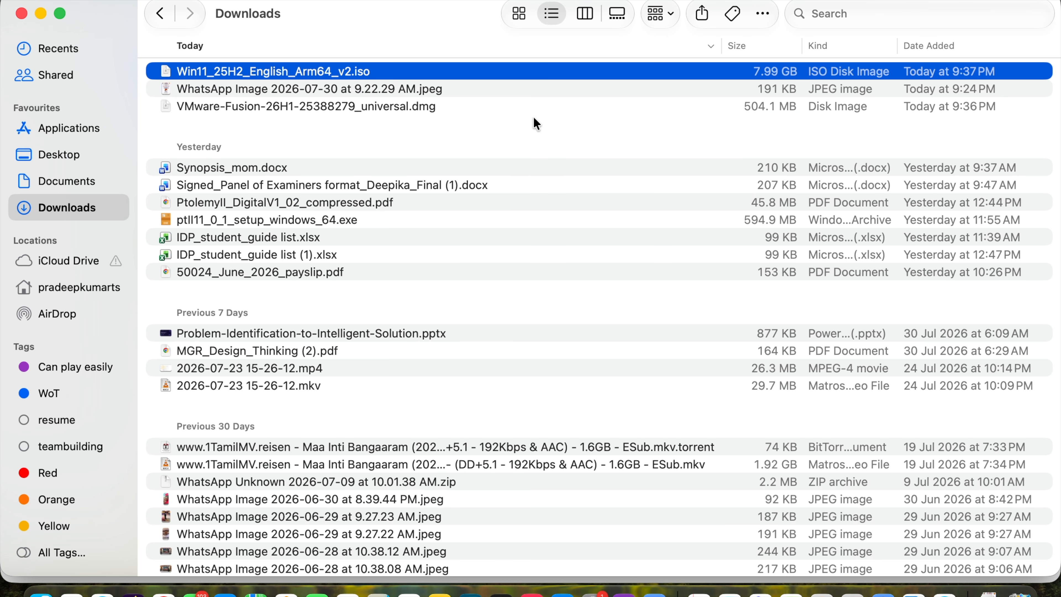
{"action": "key", "text": "super+Tab"}
{"action": "type", "text": "Tb"}
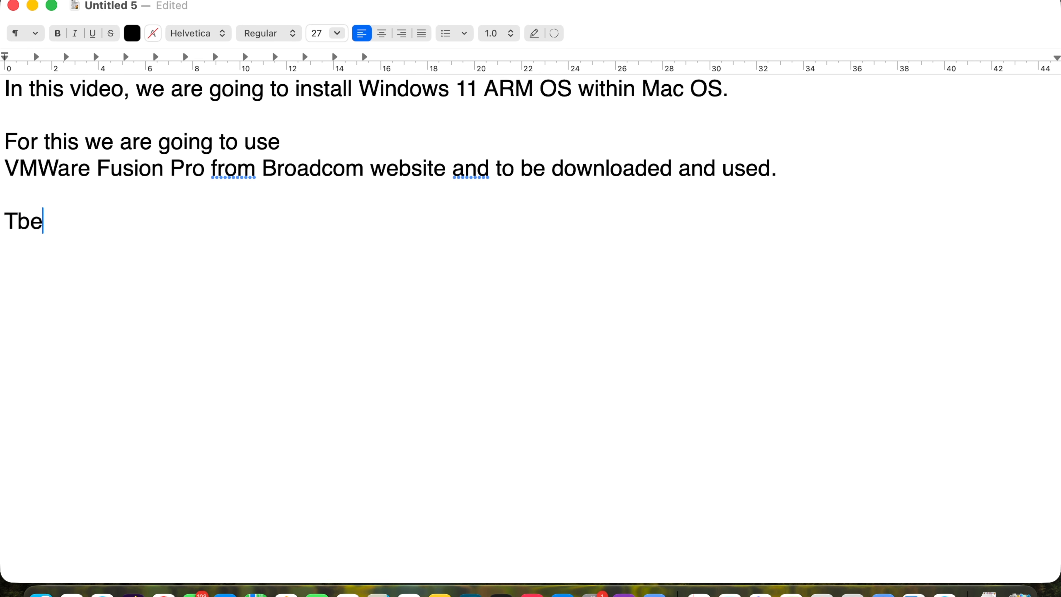
{"action": "key", "text": "BackSpace"}
{"action": "type", "text": "he size of the VMware "}
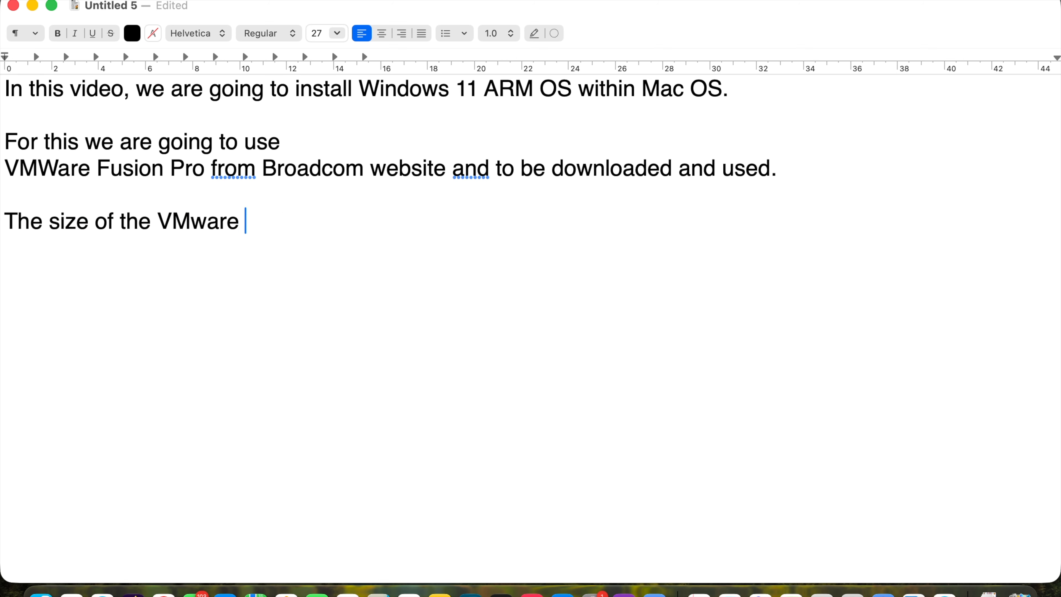
{"action": "type", "text": "file is 500MB and the "}
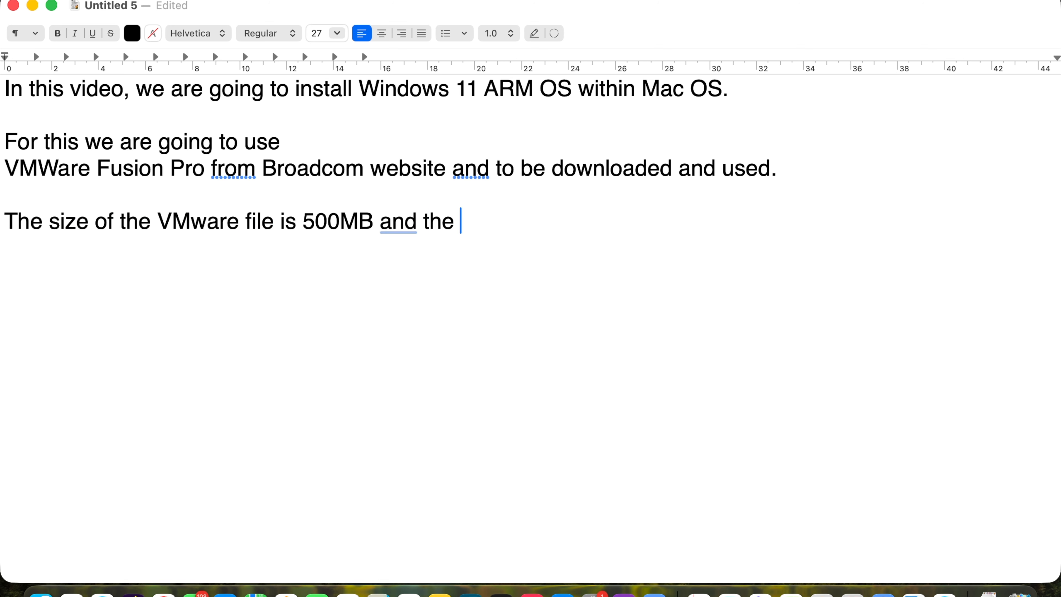
{"action": "type", "text": "Windows 11 ARM OS is "}
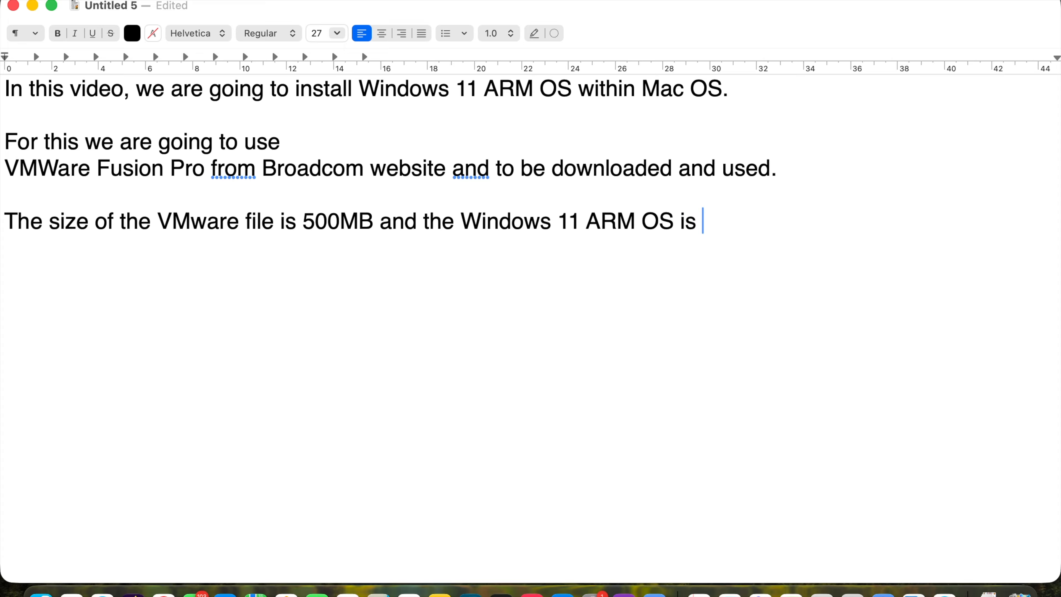
{"action": "type", "text": "8GB approximately"}
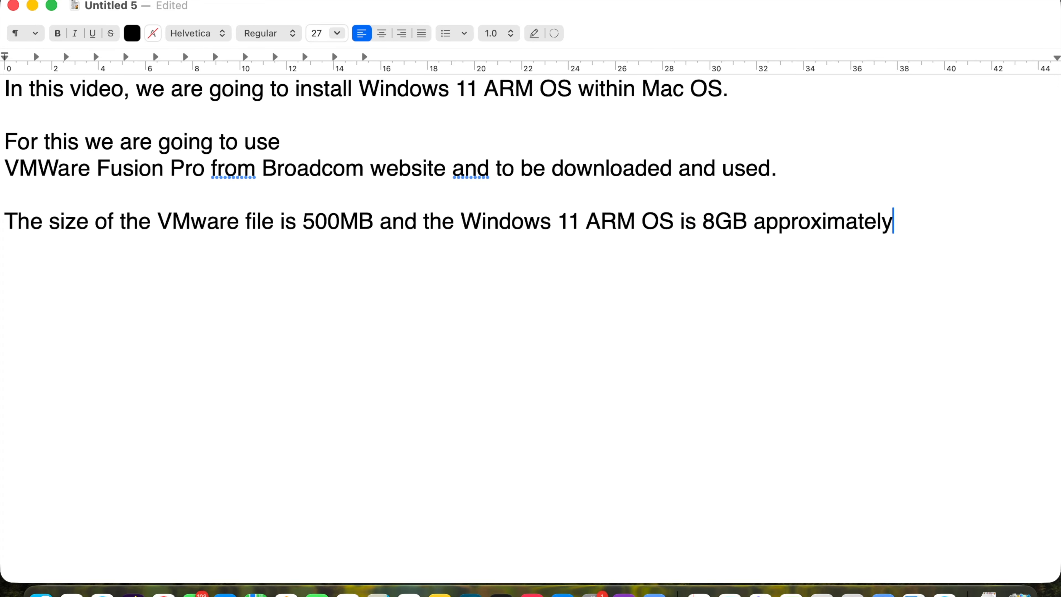
- Switch to Chrome, search for "windows 11 arm iso download" and open Microsoft's Download Windows 11 Arm64 page
{"action": "key", "text": "super+Tab"}
{"action": "type", "text": "window"}
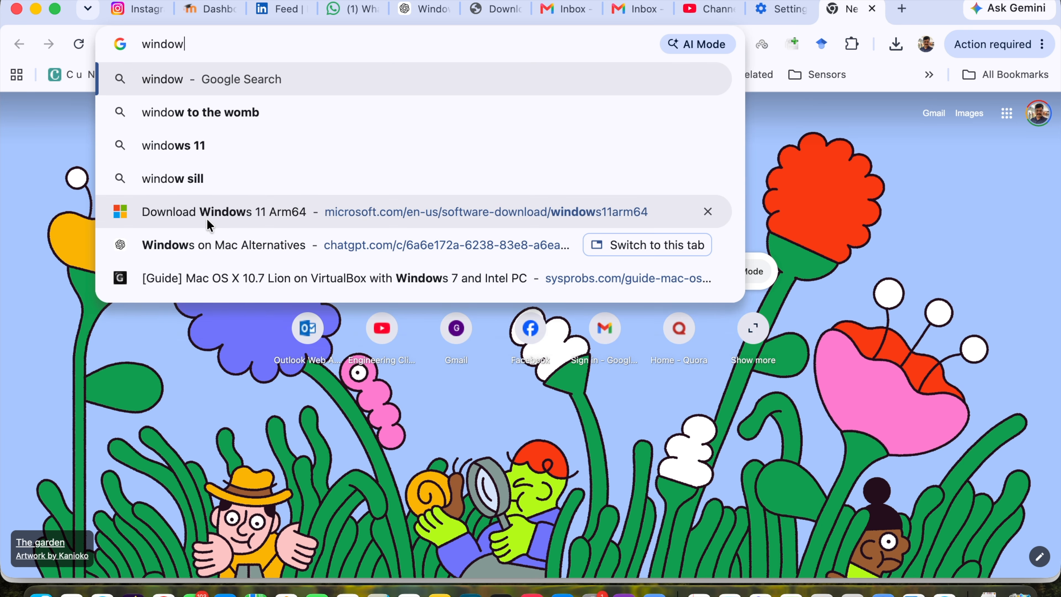
{"action": "type", "text": "s 11 arm iso download"}
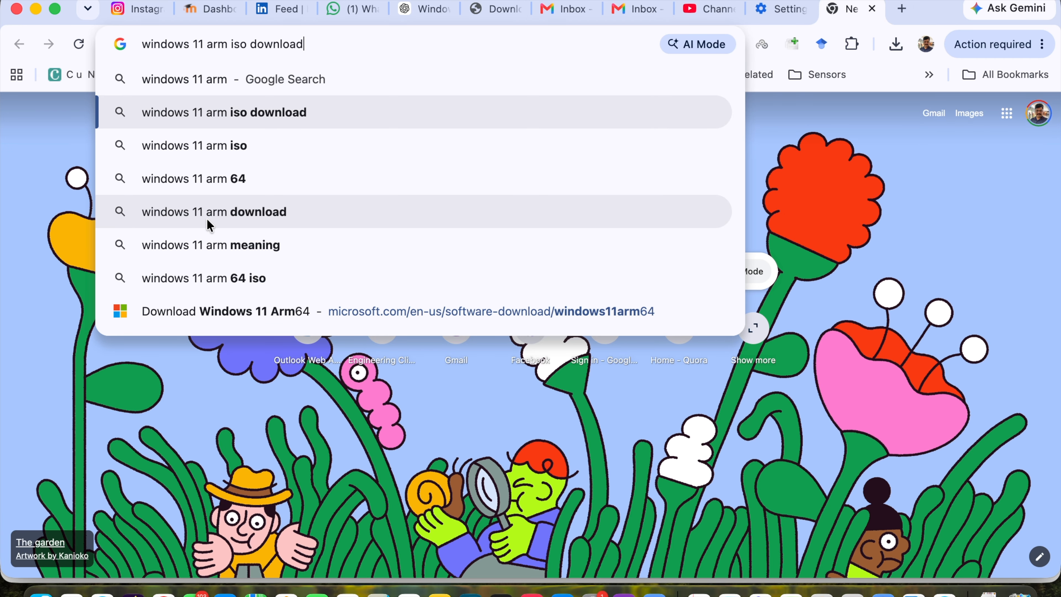
{"action": "key", "text": "Return"}
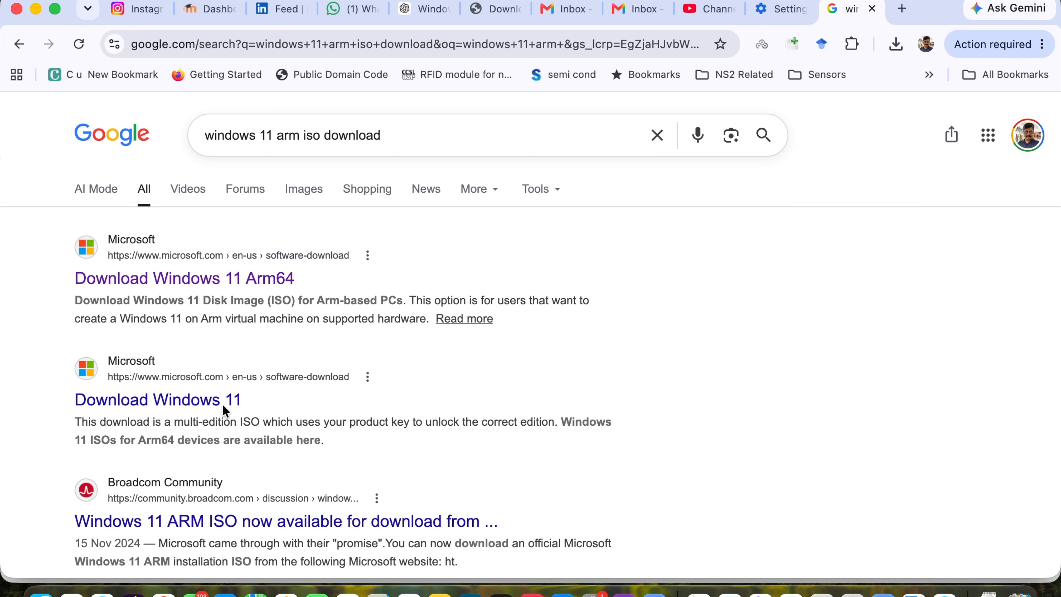
{"action": "left_click", "coordinate": [205, 280]}
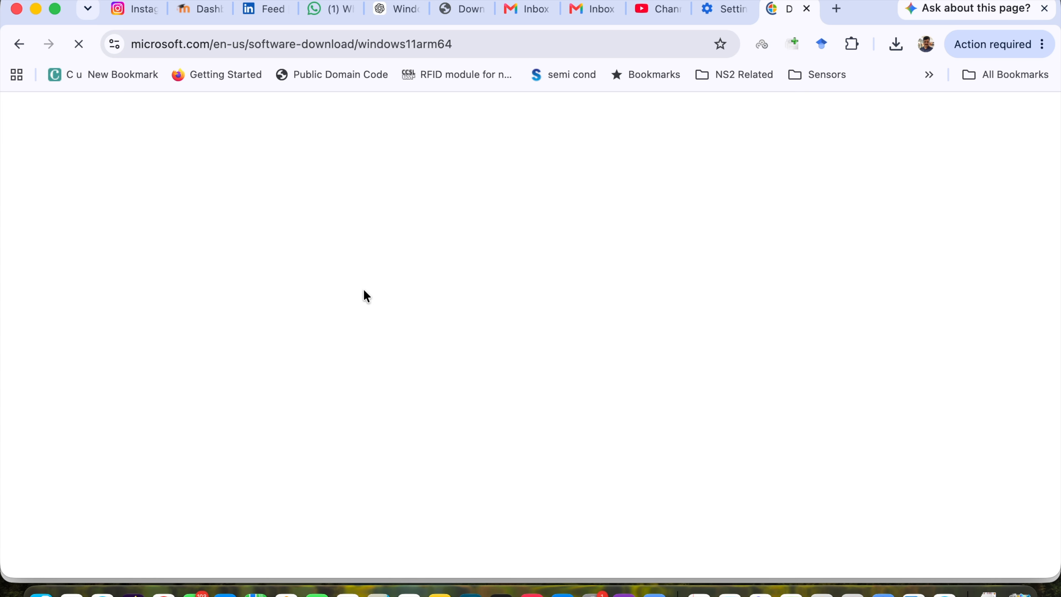
- Choose Windows 11 (multi-edition ISO for Arm64) as the download and look over the pre-download notes and further download options
{"action": "scroll", "coordinate": [376, 351], "scroll_direction": "down", "scroll_amount": 12}
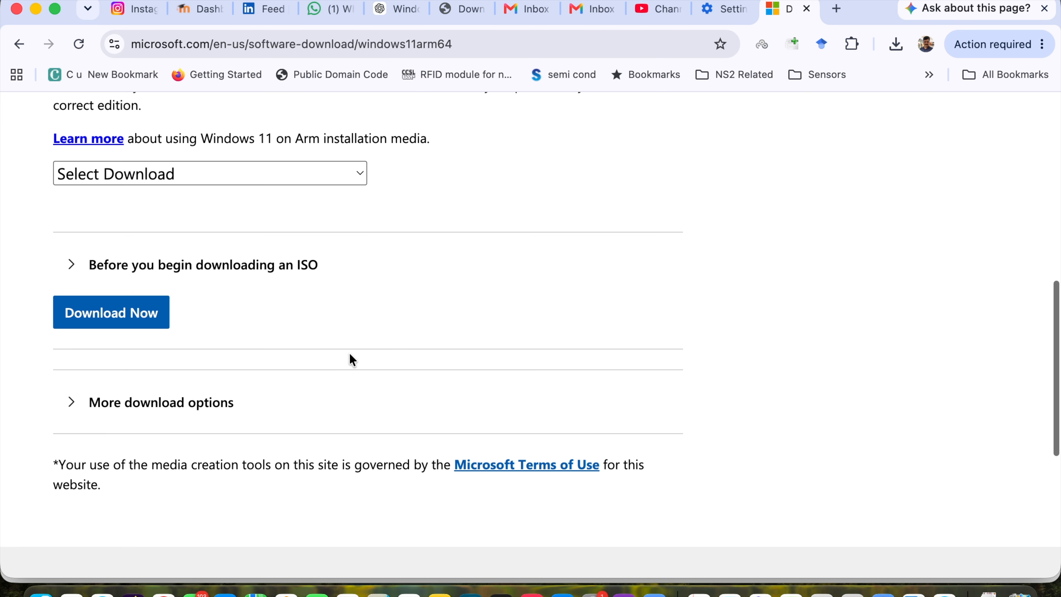
{"action": "left_click", "coordinate": [158, 163]}
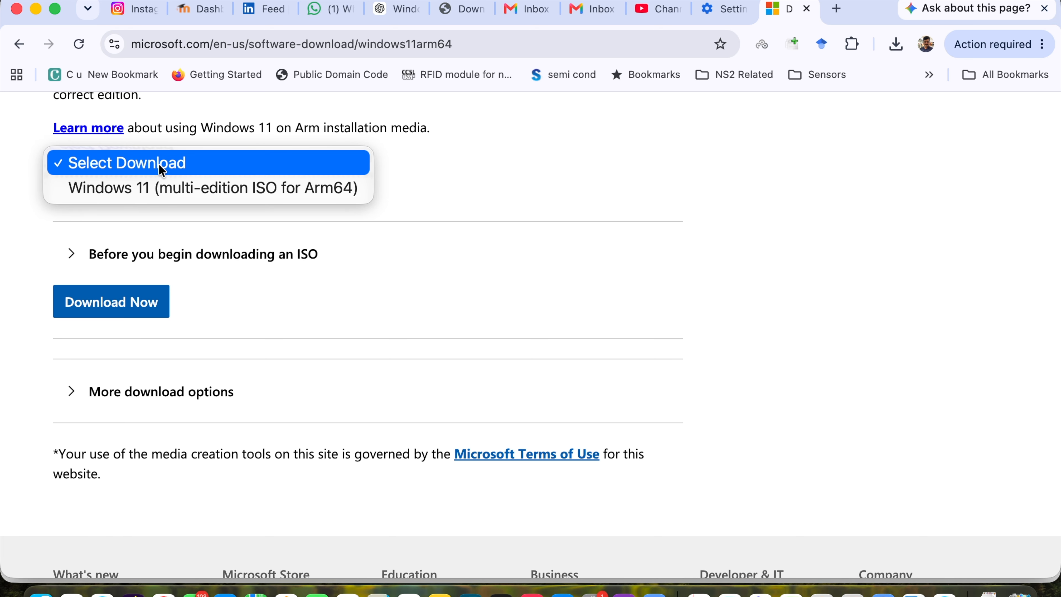
{"action": "left_click", "coordinate": [165, 179]}
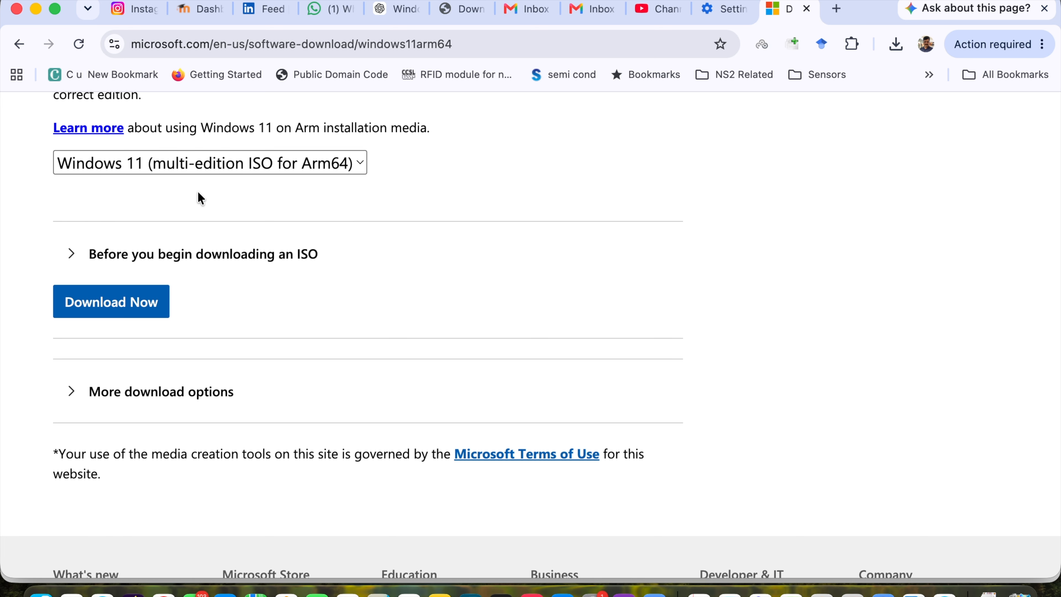
{"action": "left_click", "coordinate": [90, 265]}
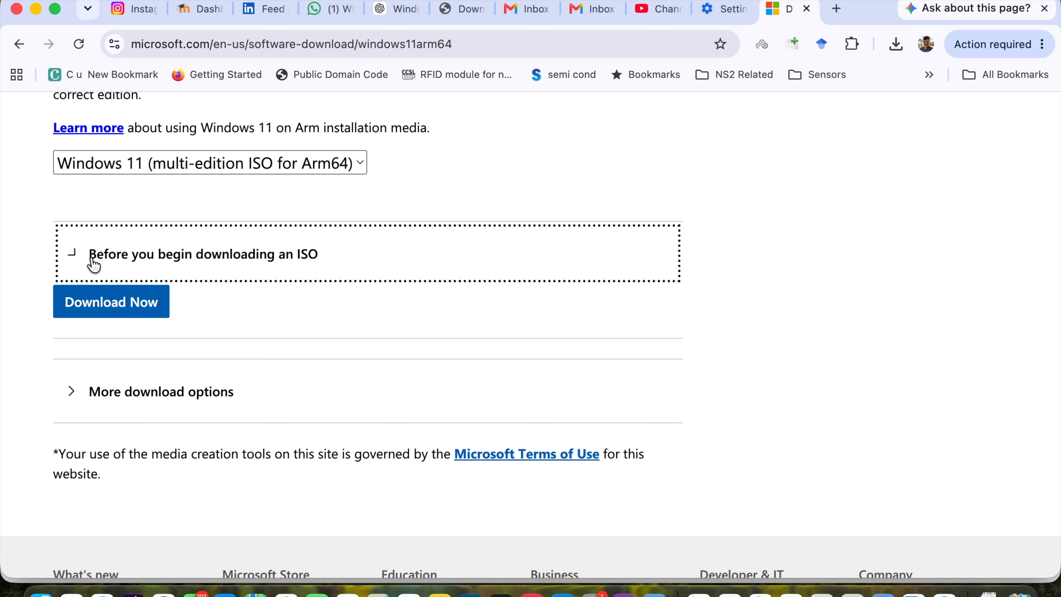
{"action": "left_click", "coordinate": [105, 265]}
{"action": "left_click", "coordinate": [142, 404]}
{"action": "left_click", "coordinate": [140, 405]}
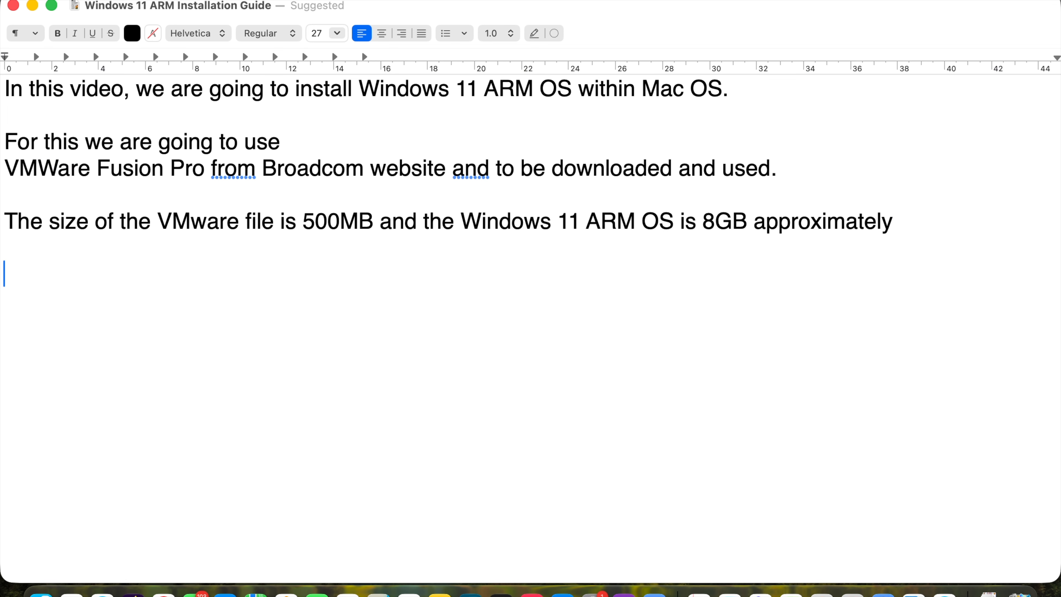
- Add a new paragraph to the TextEdit document: "Now install the VMWARE Fusion pro and select iso file as shown in the video"
{"action": "type", "text": "Now install the VMWARE Fusion pr"}
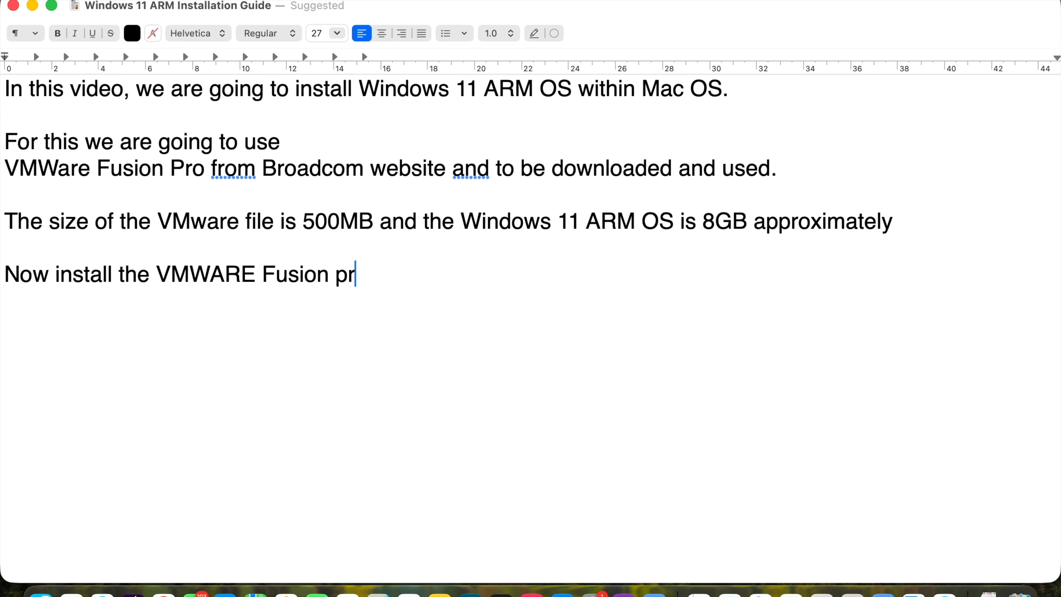
{"action": "type", "text": "o and select iso file as shows"}
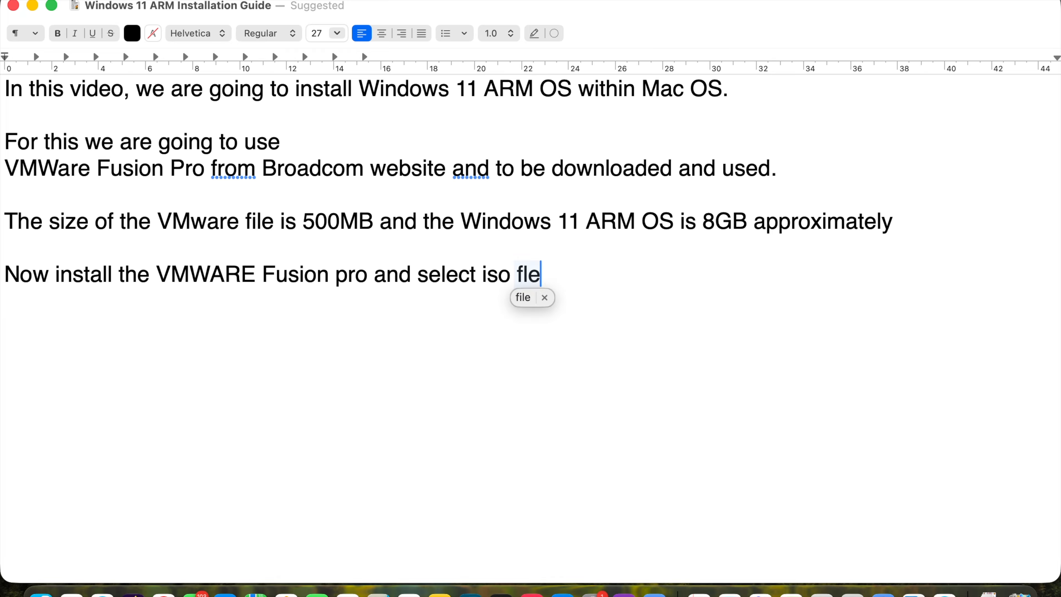
{"action": "key", "text": "BackSpace"}
{"action": "type", "text": "n in the video"}
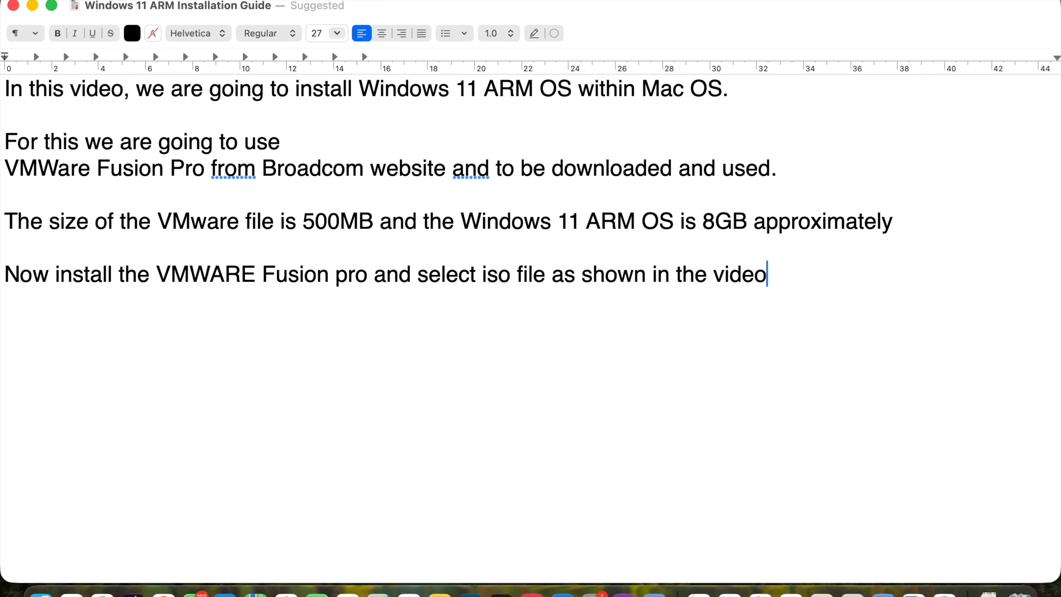
- Switch to VMware Fusion and start a new virtual machine from the disc image Win11_25H2_English_Arm64_v2.iso in Downloads
{"action": "left_click", "coordinate": [914, 593]}
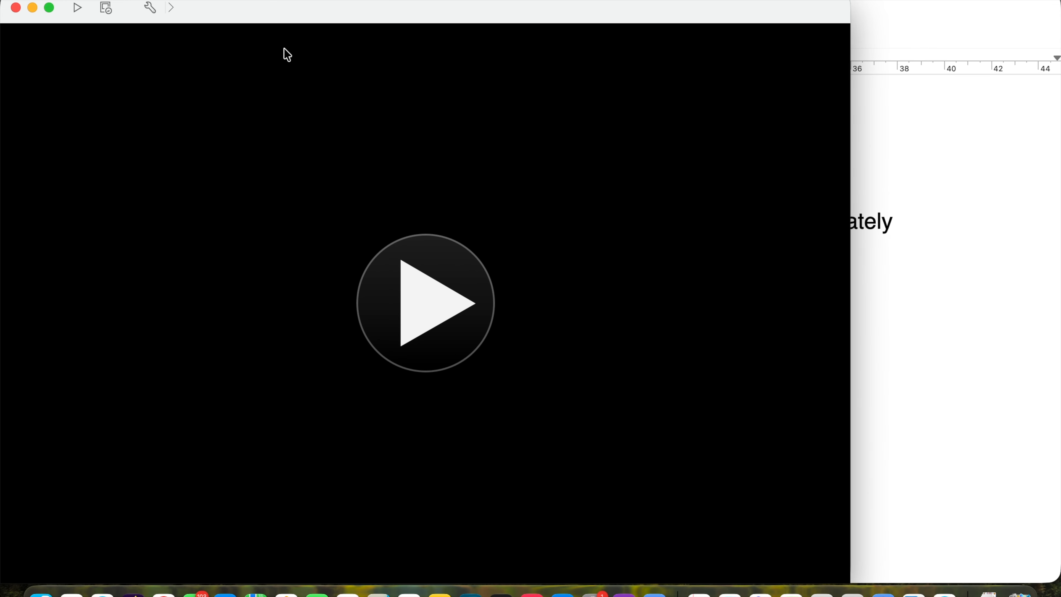
{"action": "left_click", "coordinate": [168, 1]}
{"action": "left_click", "coordinate": [178, 9]}
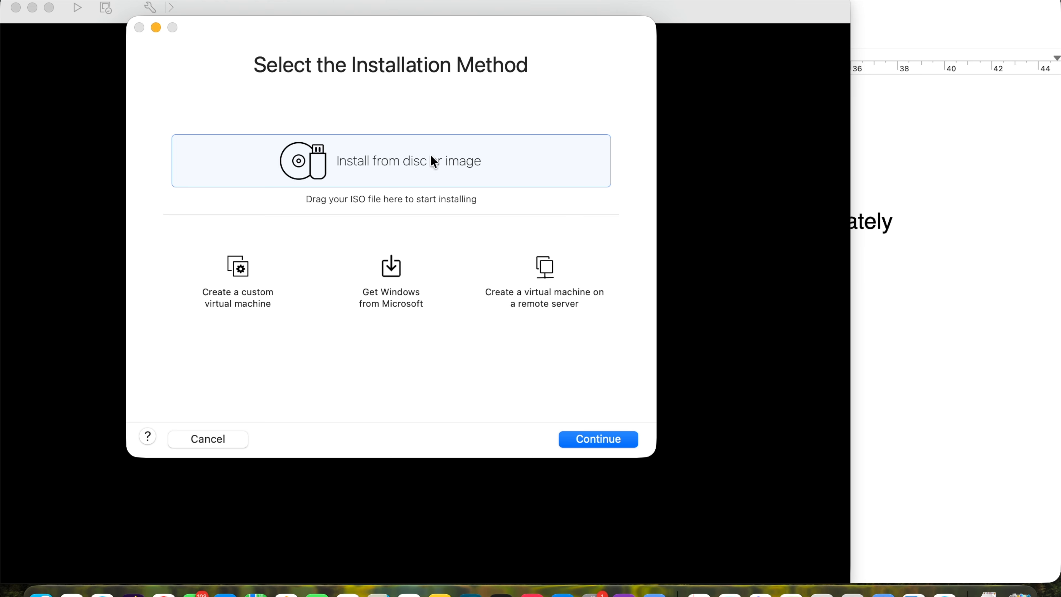
{"action": "left_click", "coordinate": [375, 164]}
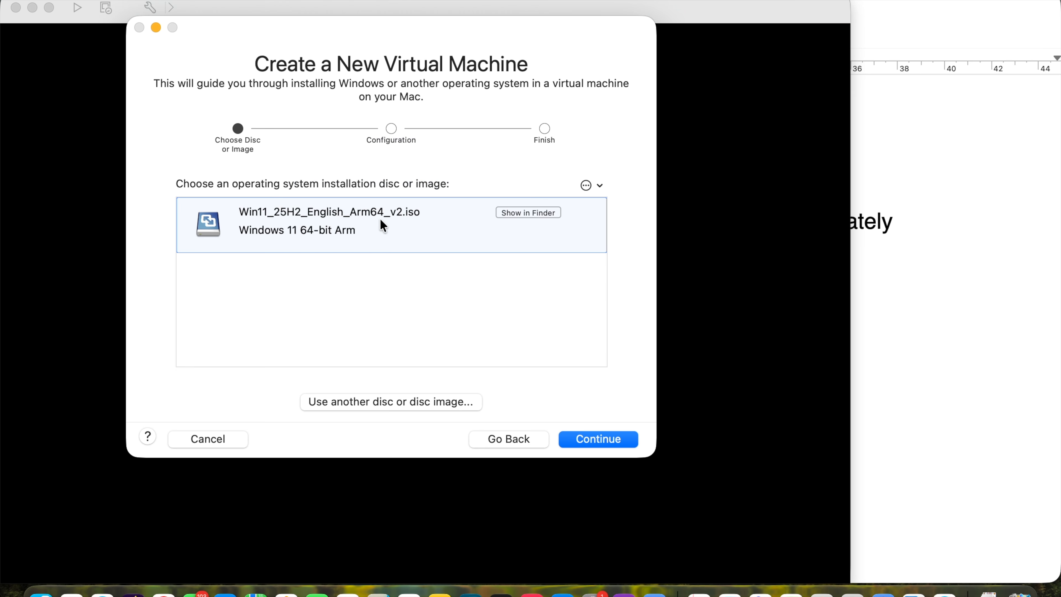
{"action": "left_click", "coordinate": [407, 402]}
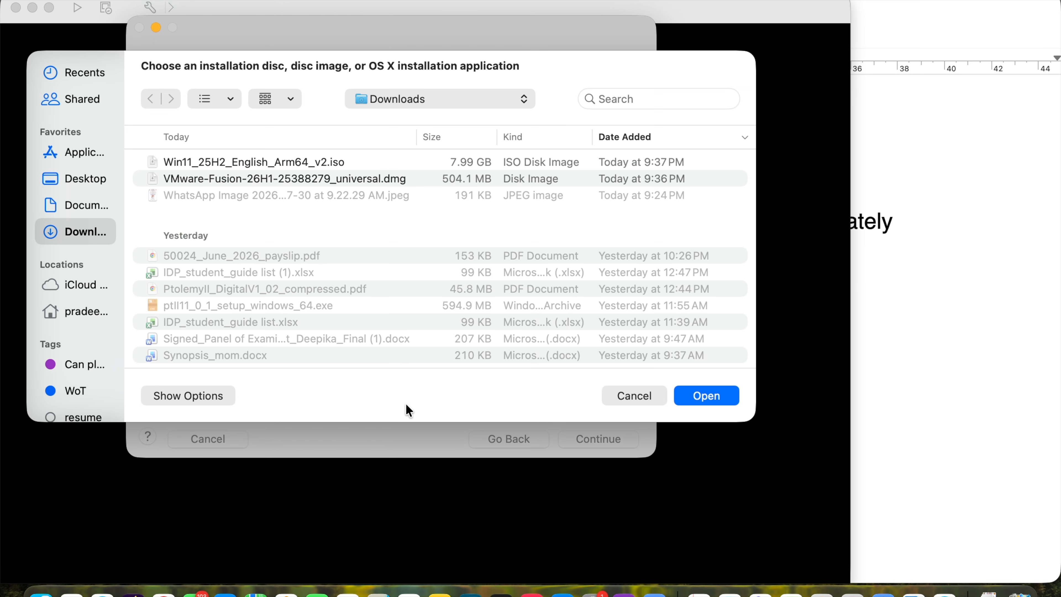
{"action": "left_click", "coordinate": [261, 161]}
{"action": "left_click", "coordinate": [706, 396]}
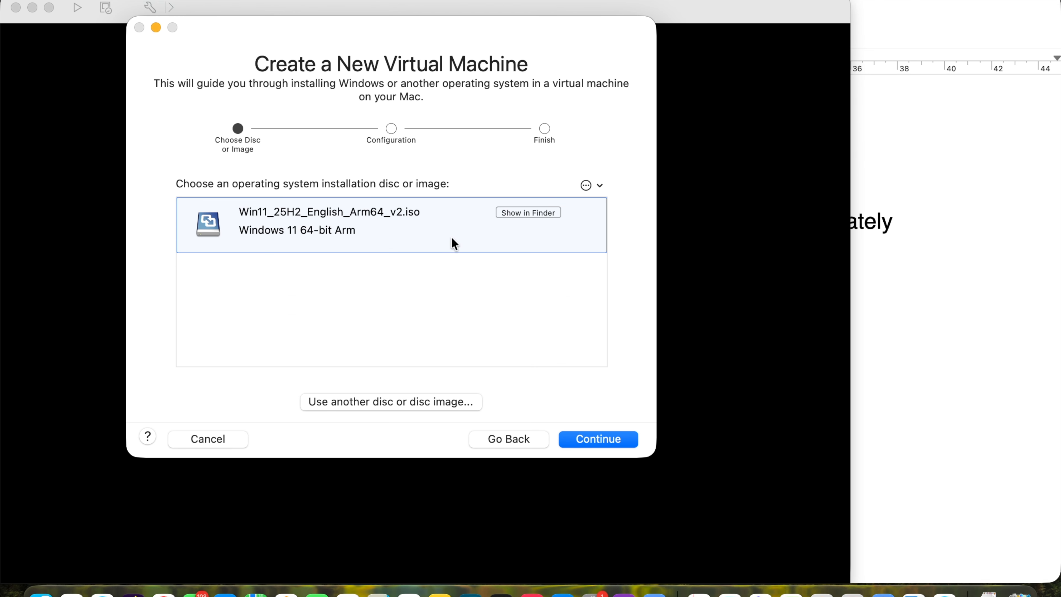
{"action": "left_click", "coordinate": [605, 438]}
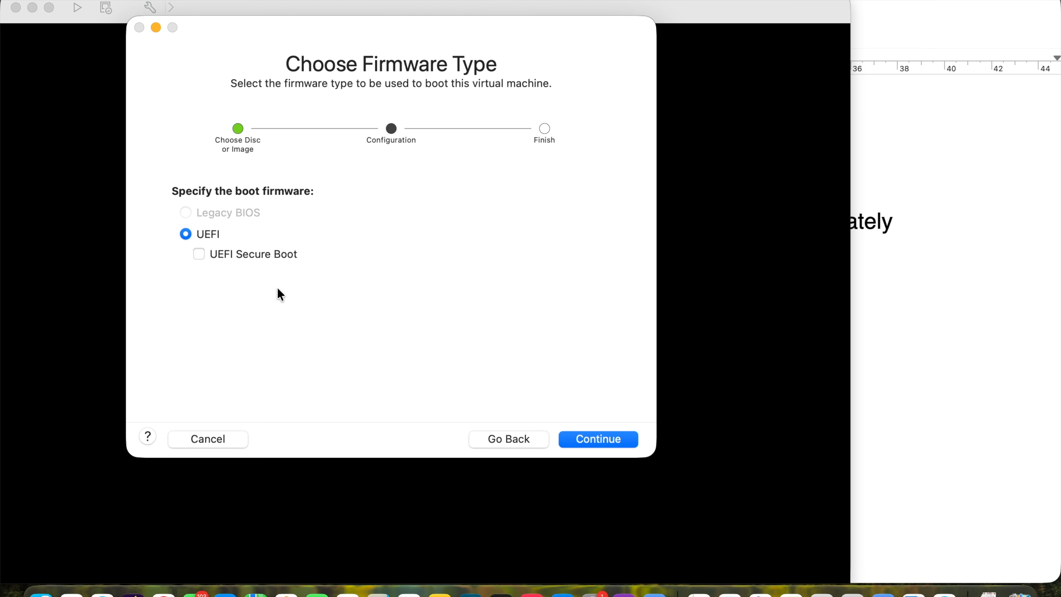
- Accept UEFI firmware without Secure Boot, then enter and verify the encryption password for only the virtual TPM support files
{"action": "left_click", "coordinate": [629, 439]}
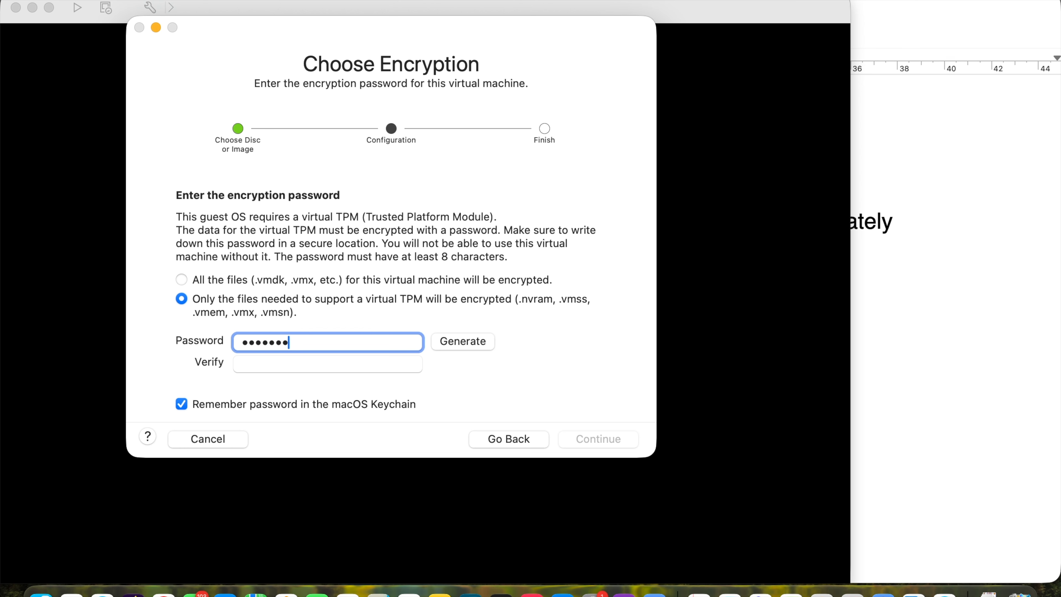
{"action": "key", "text": "Tab"}
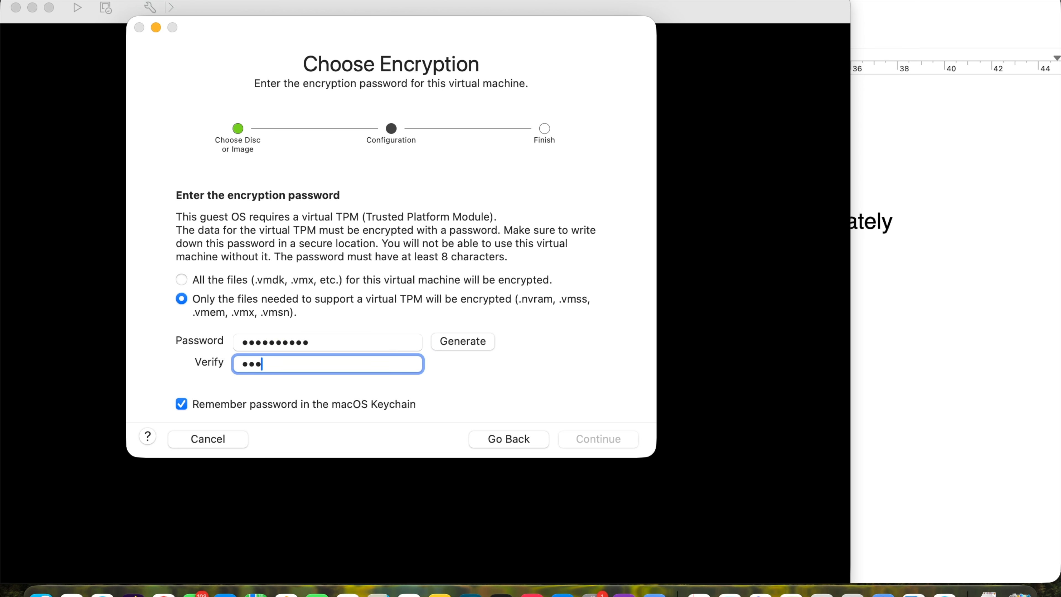
{"action": "type", "text": "••••••••••"}
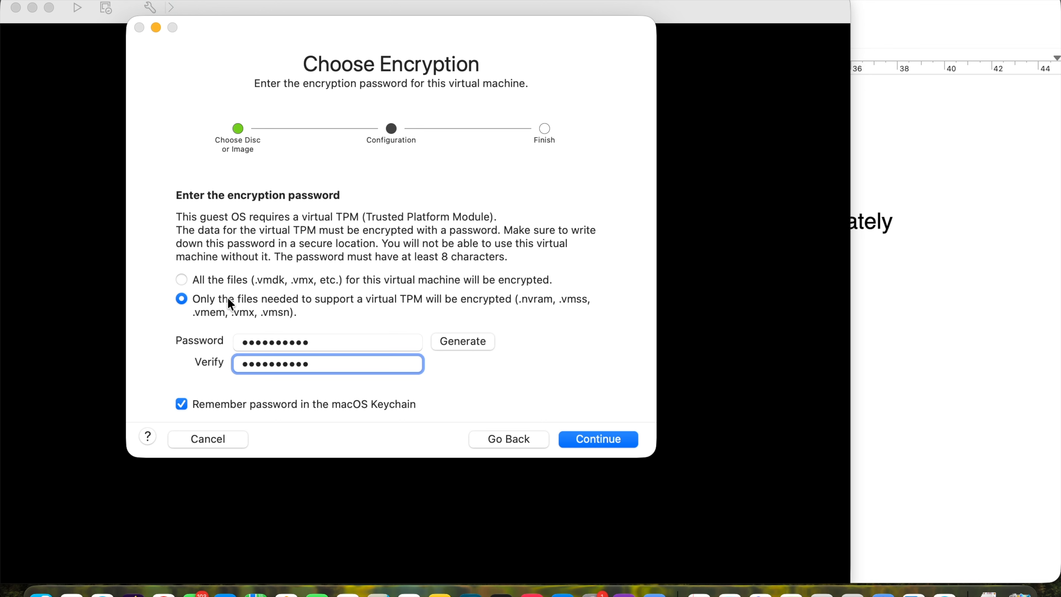
{"action": "left_click", "coordinate": [596, 438]}
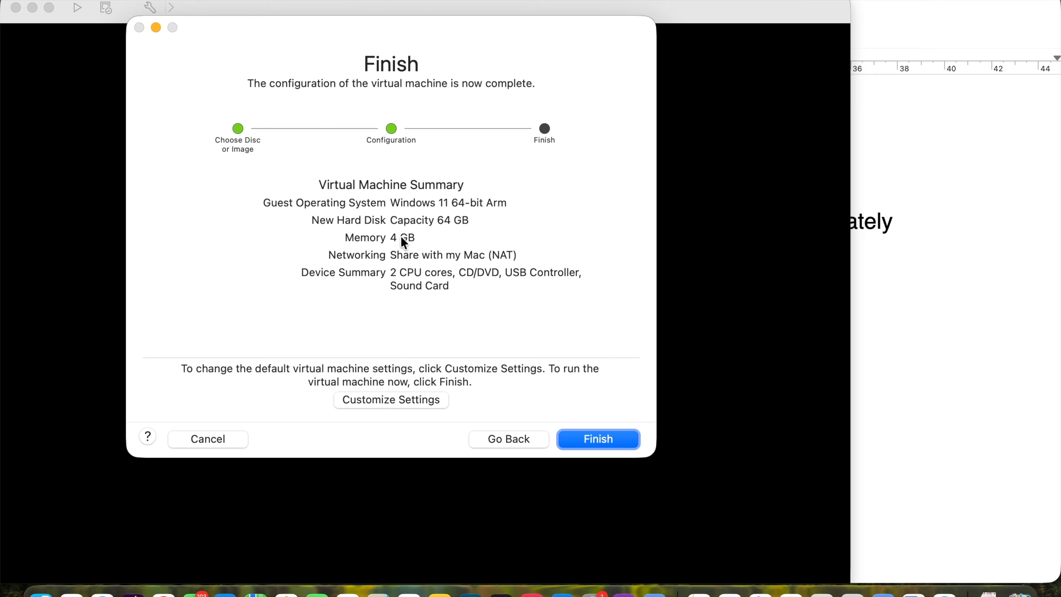
- Finish the configuration and save the virtual machine as "Windows 11 64-bit Arm 2" in the Virtual Machines folder
{"action": "left_click", "coordinate": [596, 439]}
{"action": "key", "text": "Right"}
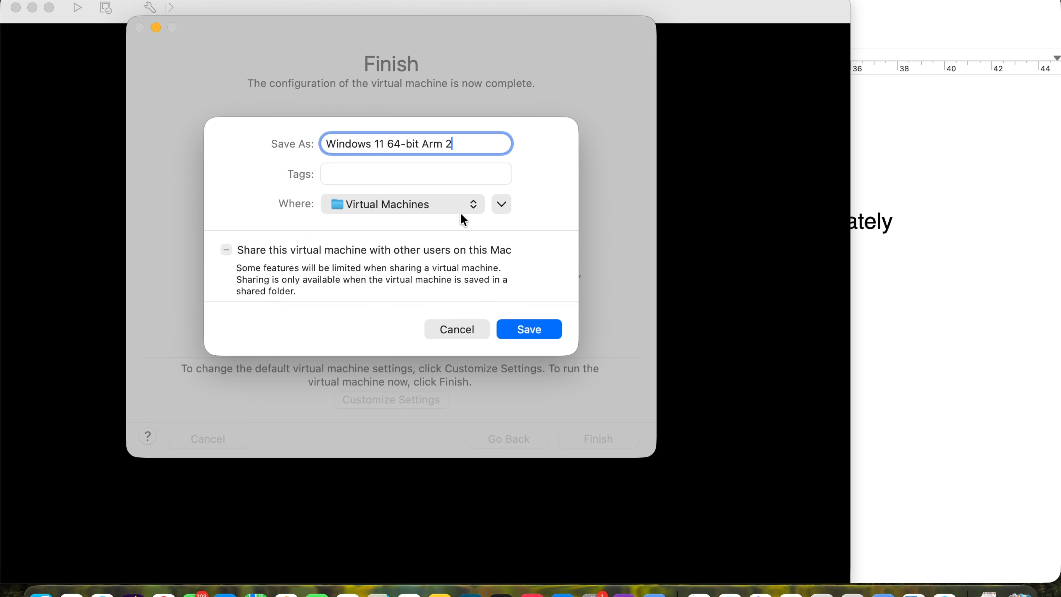
{"action": "left_click", "coordinate": [540, 323]}
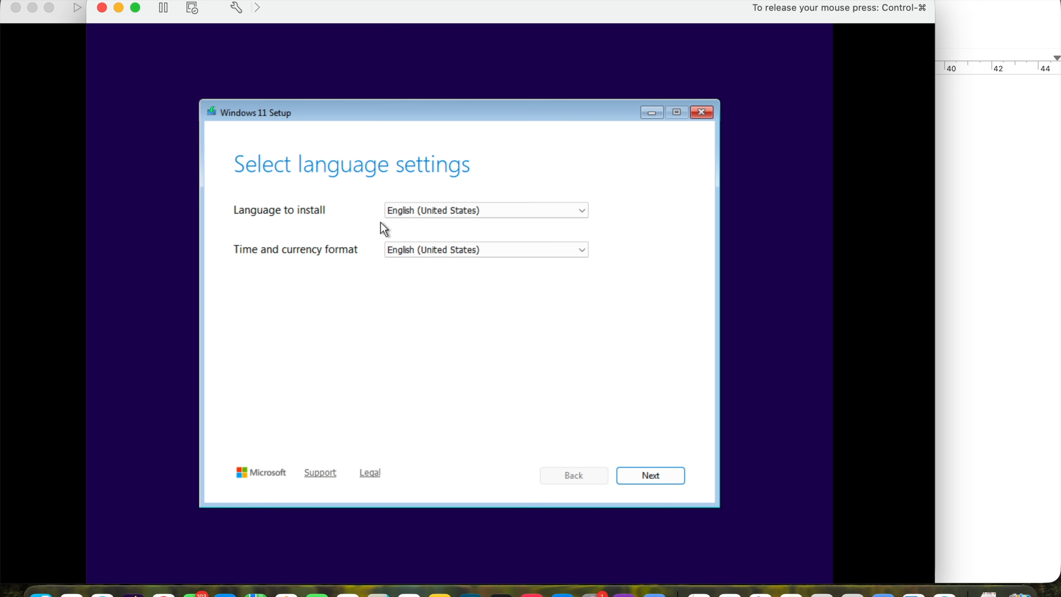
- Set the time and currency format to English (India) in Windows 11 Setup and continue with the English (India) keyboard
{"action": "left_click", "coordinate": [420, 211]}
{"action": "left_click", "coordinate": [421, 219]}
{"action": "left_click", "coordinate": [486, 251]}
{"action": "left_click", "coordinate": [488, 260]}
{"action": "left_click", "coordinate": [484, 254]}
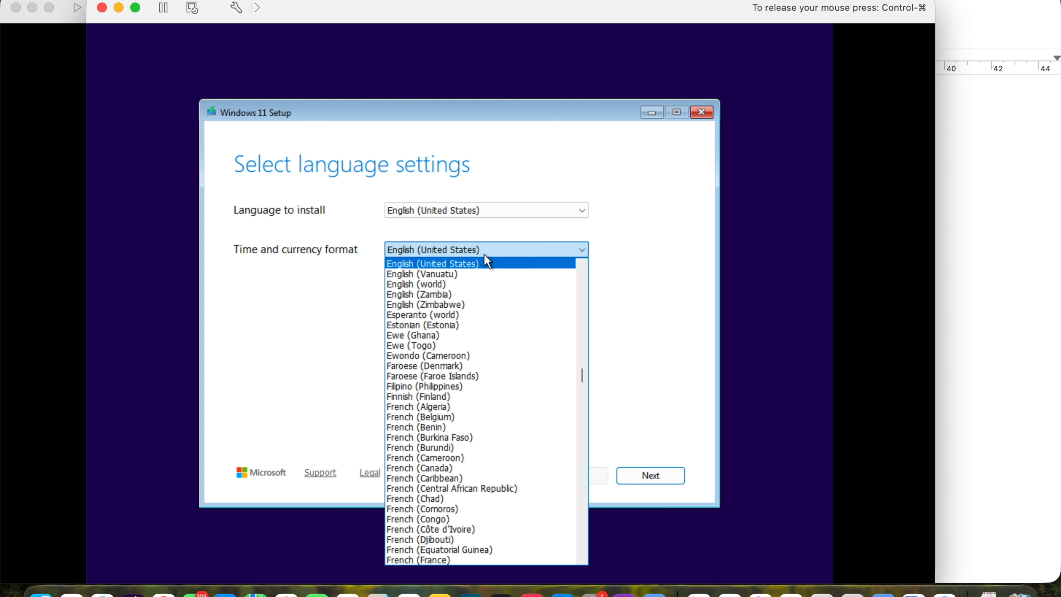
{"action": "key", "text": "Up"}
{"action": "key", "text": "Up"}
{"action": "key", "text": "Up"}
{"action": "key", "text": "Up"}
{"action": "key", "text": "Up"}
{"action": "key", "text": "Up"}
{"action": "key", "text": "Up"}
{"action": "key", "text": "Up"}
{"action": "key", "text": "Up"}
{"action": "key", "text": "Up"}
{"action": "key", "text": "Up"}
{"action": "key", "text": "Up"}
{"action": "key", "text": "Up"}
{"action": "key", "text": "Up"}
{"action": "key", "text": "Up"}
{"action": "key", "text": "Up"}
{"action": "key", "text": "Up"}
{"action": "key", "text": "Up"}
{"action": "key", "text": "Up"}
{"action": "key", "text": "Up"}
{"action": "key", "text": "Up"}
{"action": "key", "text": "Up"}
{"action": "key", "text": "Up"}
{"action": "key", "text": "Up"}
{"action": "key", "text": "Up"}
{"action": "key", "text": "Up"}
{"action": "key", "text": "Up"}
{"action": "key", "text": "Up"}
{"action": "key", "text": "Up"}
{"action": "key", "text": "Up"}
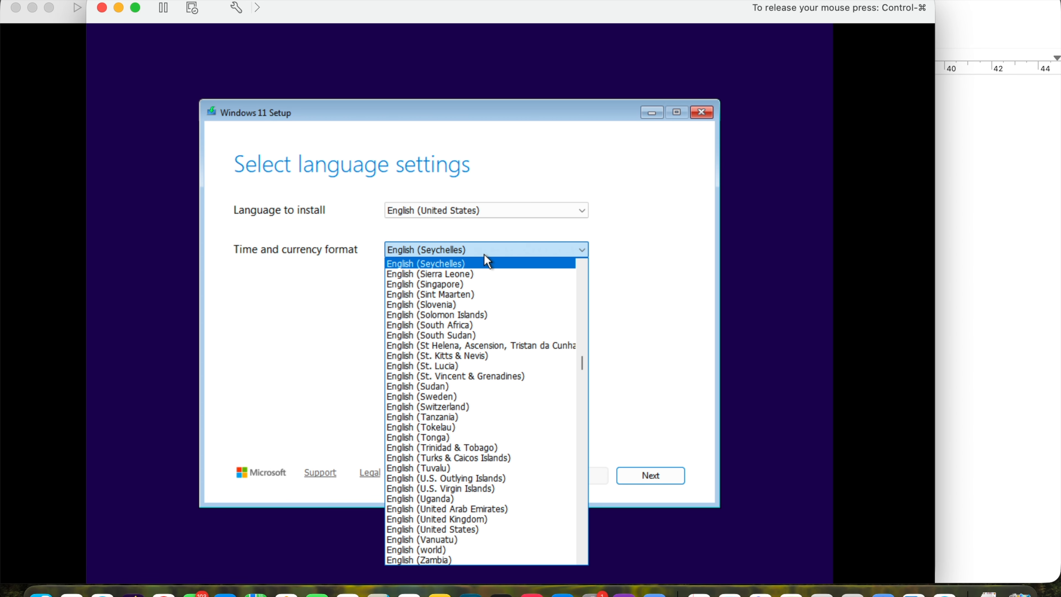
{"action": "key", "text": "Up"}
{"action": "key", "text": "Up"}
{"action": "key", "text": "Up"}
{"action": "key", "text": "Up"}
{"action": "key", "text": "Up"}
{"action": "key", "text": "Up"}
{"action": "key", "text": "Up"}
{"action": "key", "text": "Up"}
{"action": "key", "text": "Up"}
{"action": "key", "text": "Up"}
{"action": "key", "text": "Up"}
{"action": "key", "text": "Up"}
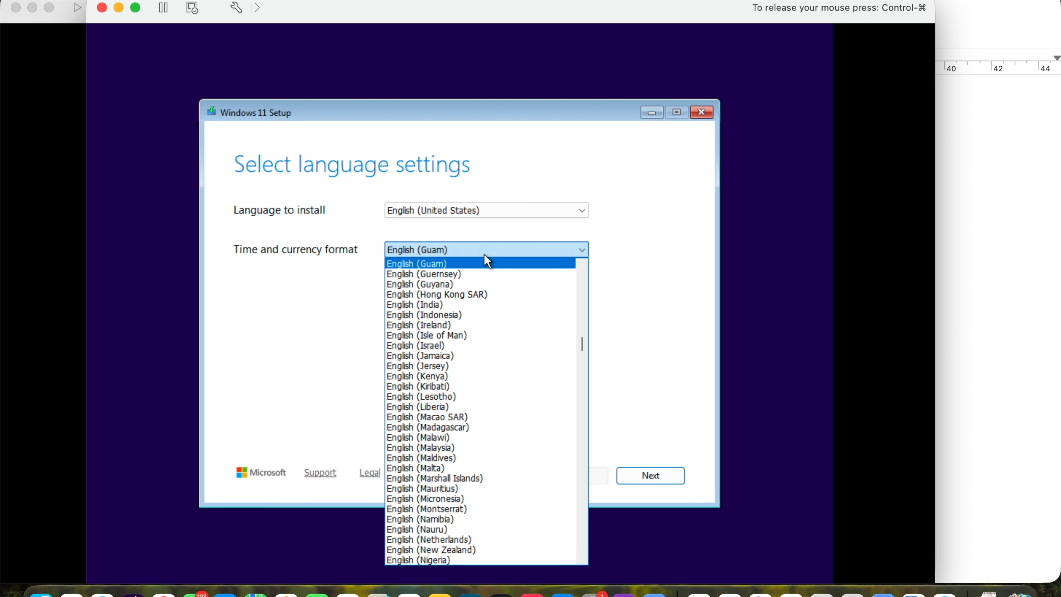
{"action": "key", "text": "Down"}
{"action": "key", "text": "Down"}
{"action": "key", "text": "Down"}
{"action": "key", "text": "Down"}
{"action": "key", "text": "Return"}
{"action": "left_click", "coordinate": [636, 474]}
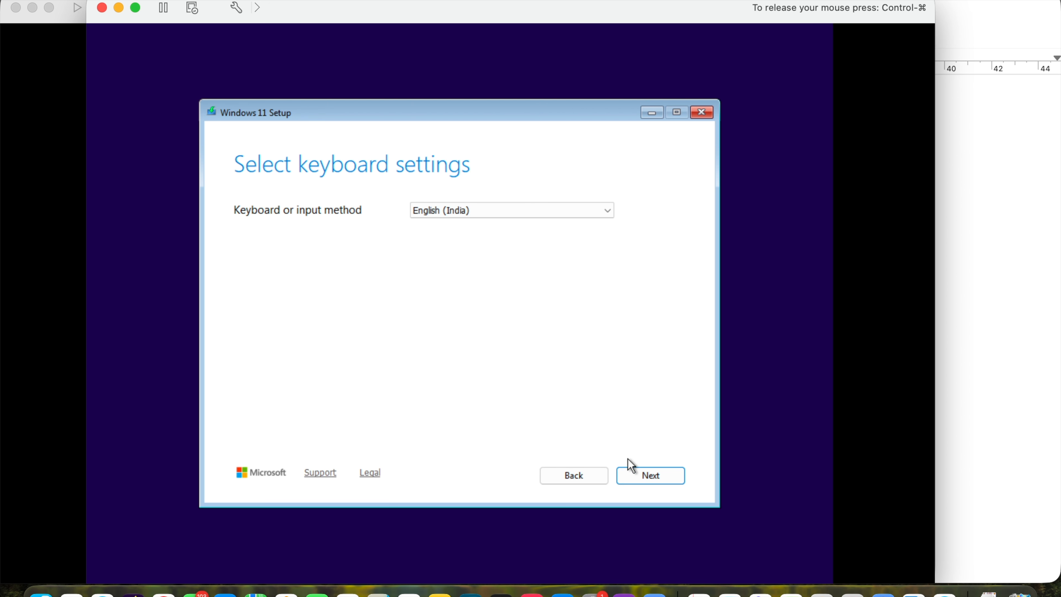
{"action": "left_click", "coordinate": [636, 483]}
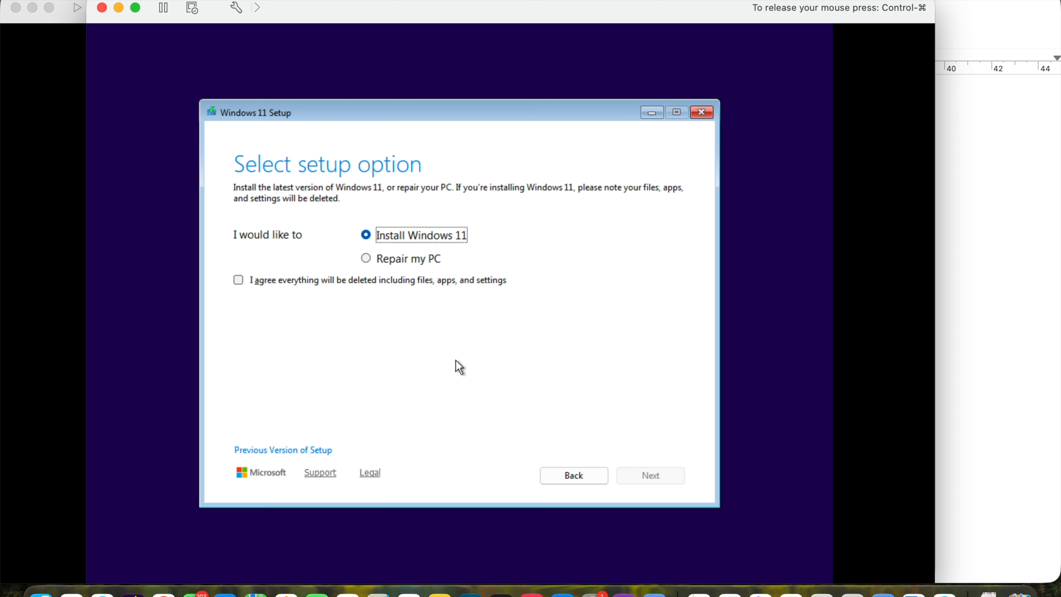
- Agree to deleting everything for the Windows 11 installation and continue without a product key
{"action": "left_click", "coordinate": [403, 286]}
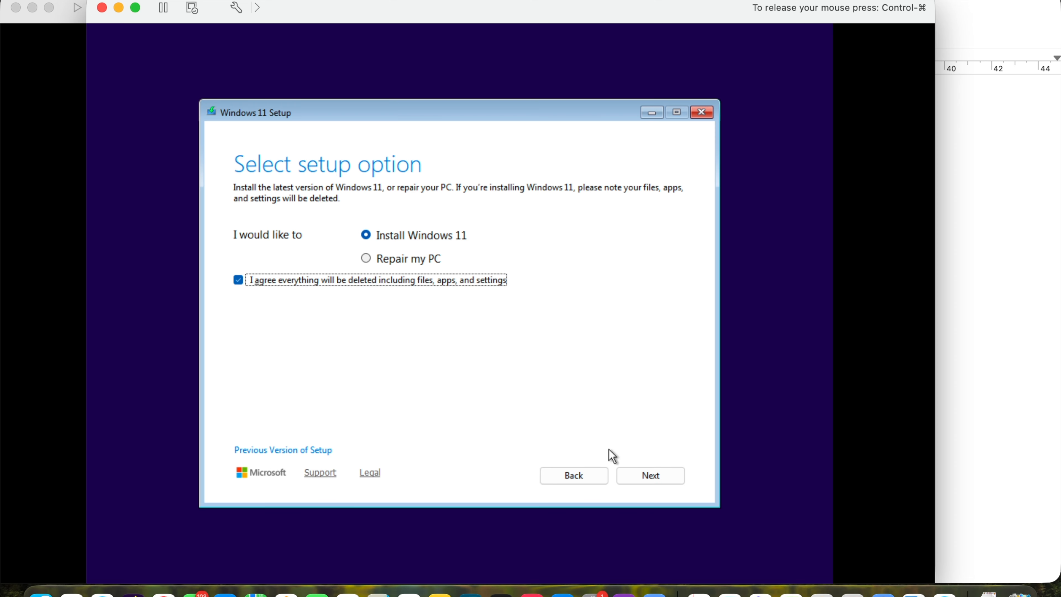
{"action": "left_click", "coordinate": [647, 481]}
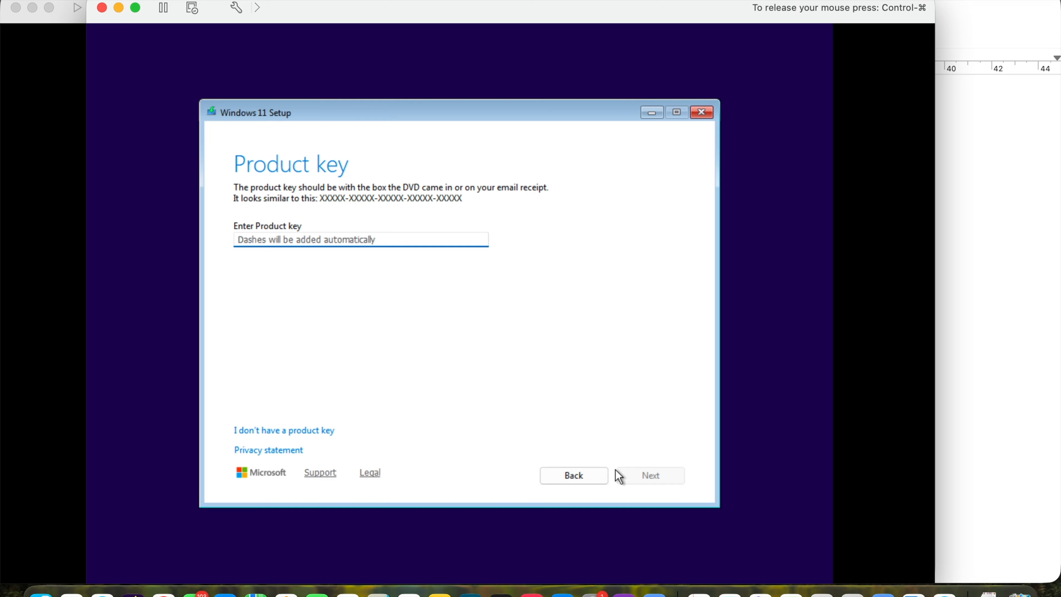
{"action": "left_click", "coordinate": [319, 439]}
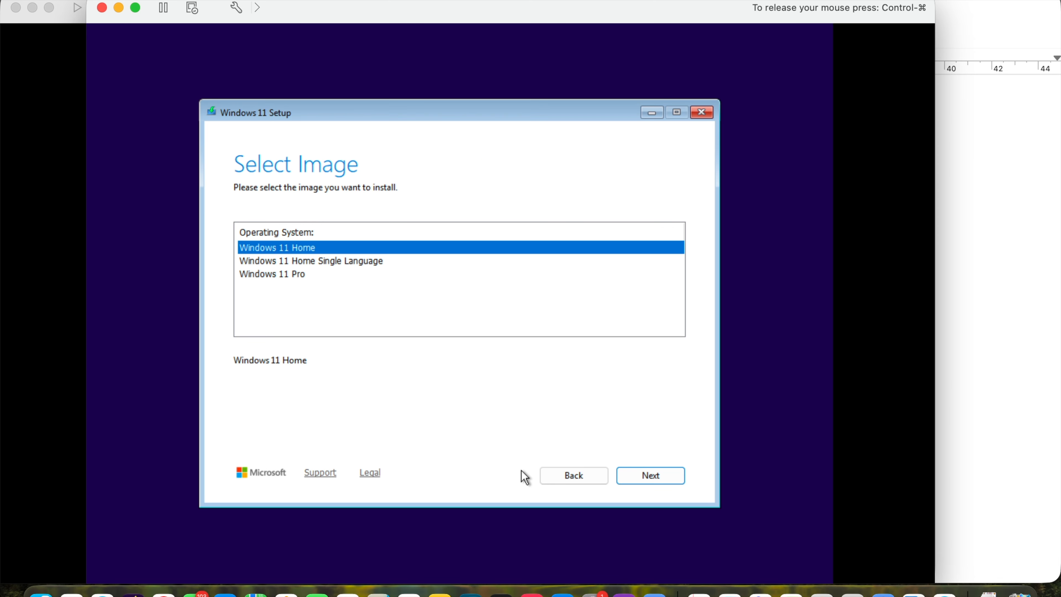
- Select the Windows 11 Pro image and accept the license terms
{"action": "key", "text": "Down"}
{"action": "key", "text": "Down"}
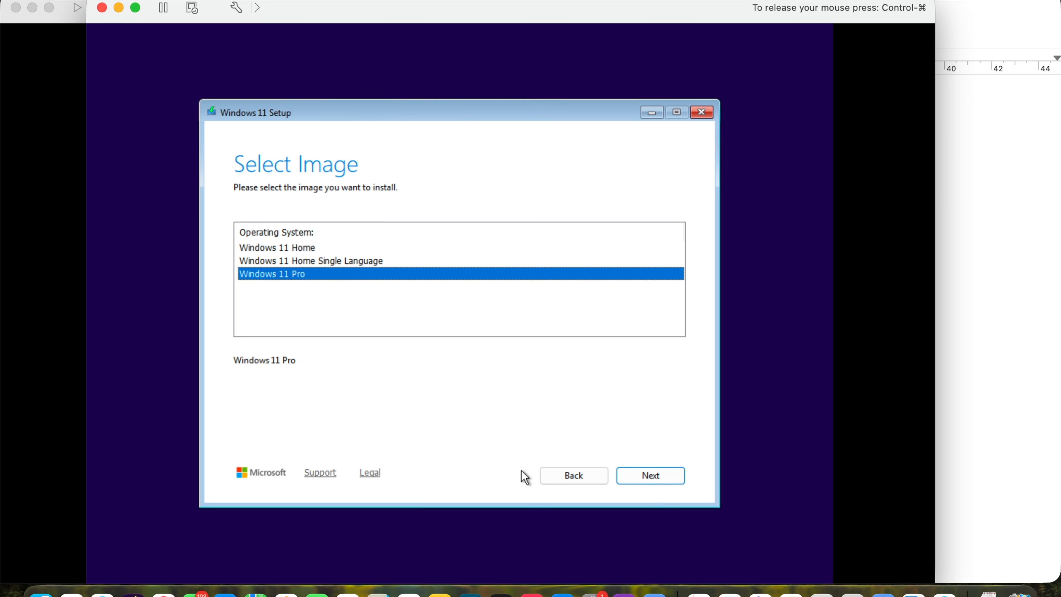
{"action": "key", "text": "Return"}
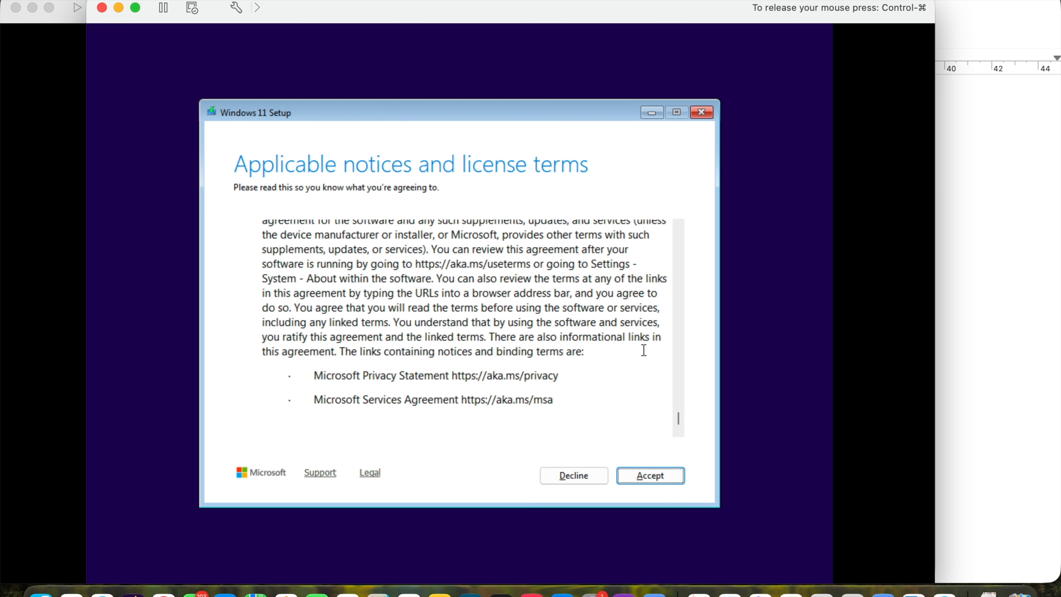
{"action": "left_click", "coordinate": [669, 476]}
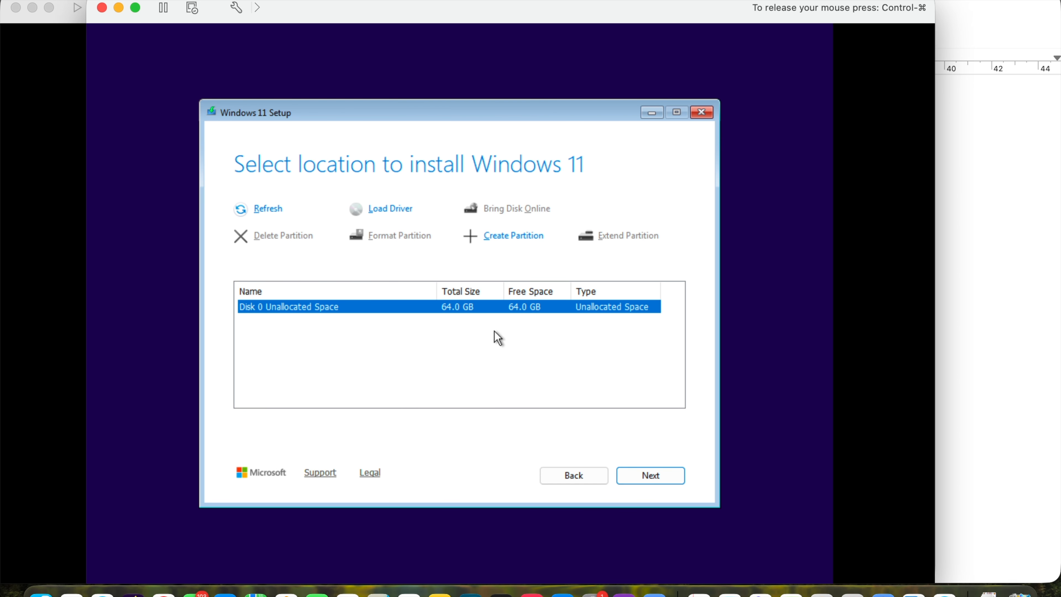
- Select the unallocated space on Disk 0 as the install location and start the installation
{"action": "left_click", "coordinate": [501, 335]}
{"action": "left_click", "coordinate": [539, 308]}
{"action": "left_click", "coordinate": [650, 476]}
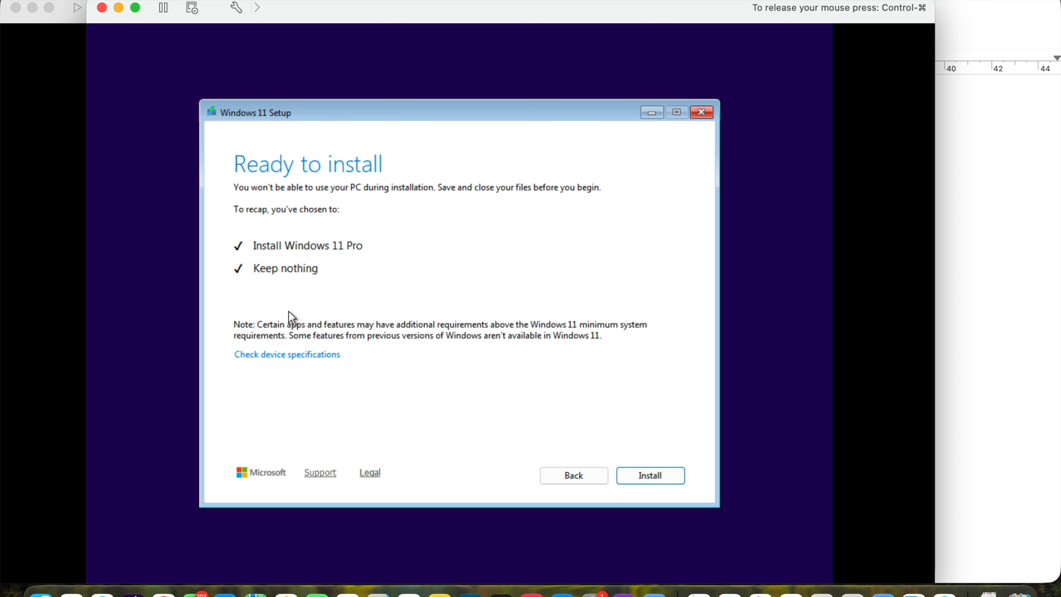
{"action": "left_click", "coordinate": [650, 476]}
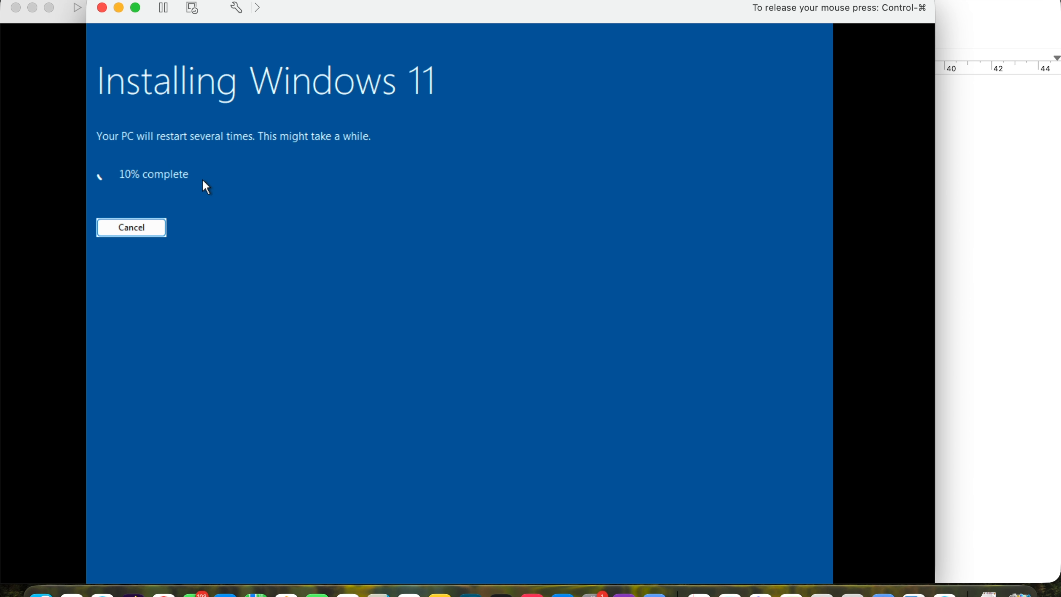
- Switch to the text note and write "My MacBook is MacBook M4 which is an ARM controller and hence this machine does not support"
{"action": "key", "text": "super+Tab"}
{"action": "type", "text": "My MacBook is M"}
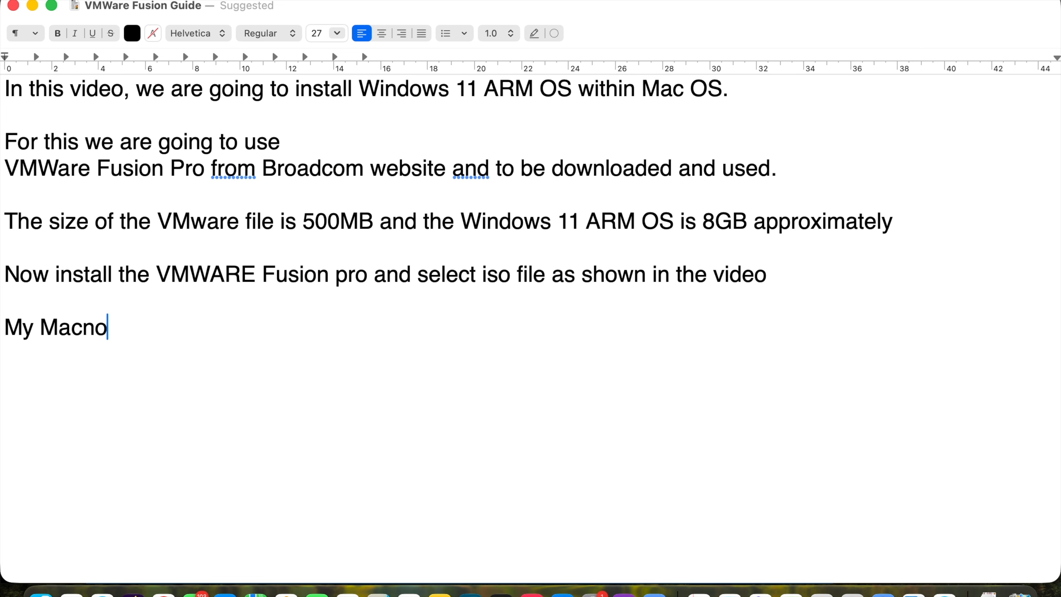
{"action": "type", "text": "acBook M4 which is an ARM controller "}
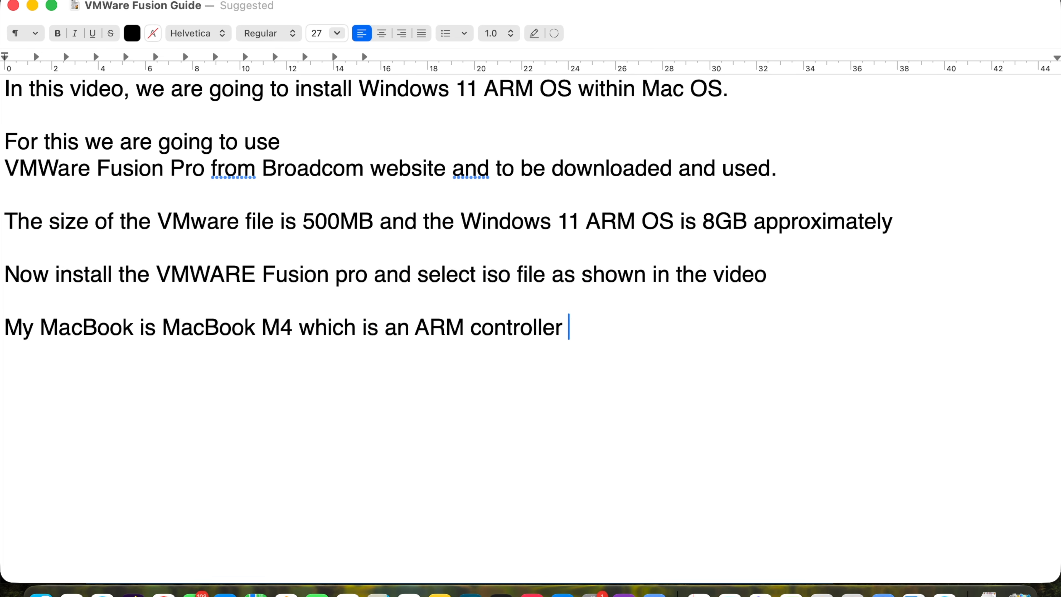
{"action": "type", "text": "and hjence this machine does not support"}
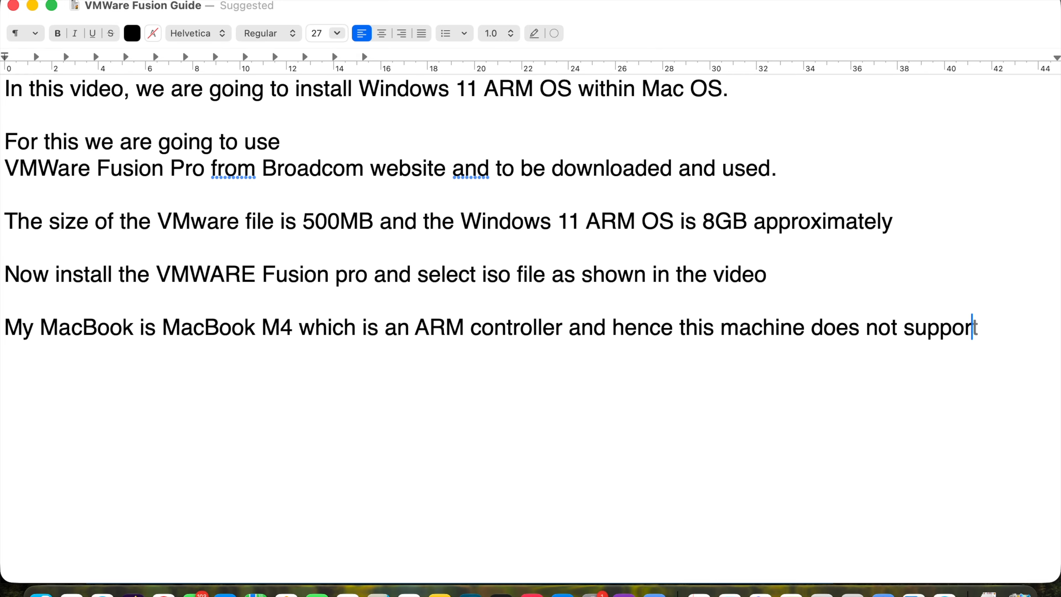
- Complete the MacBook sentence with "Windows x86 or 64 bit, you need to use only Windows ARM 11 OS.."
{"action": "type", "text": " Windows x86 or x"}
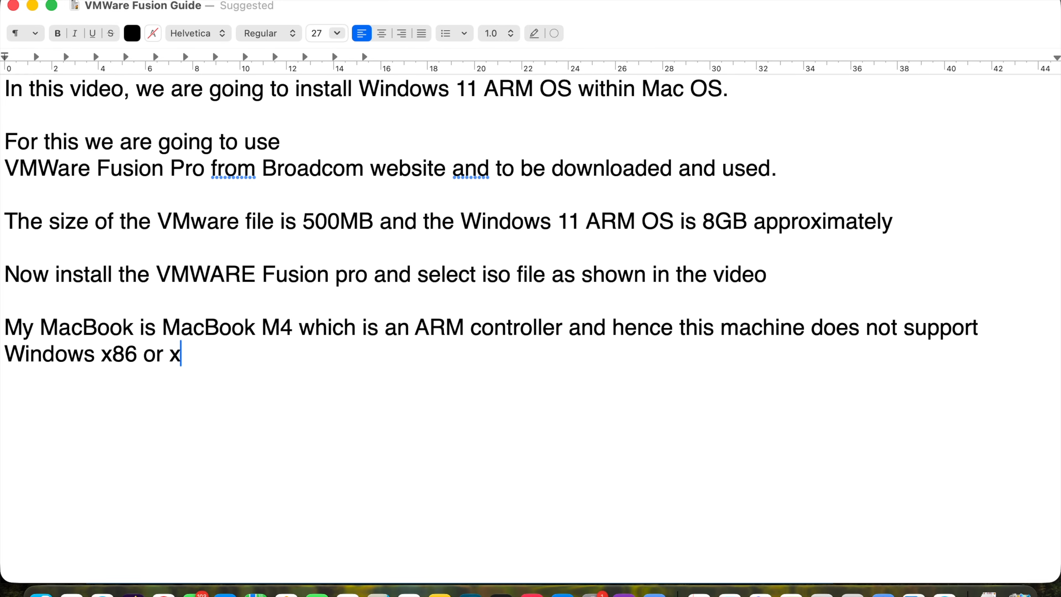
{"action": "key", "text": "BackSpace"}
{"action": "type", "text": "64 bit, you need to use only Window"}
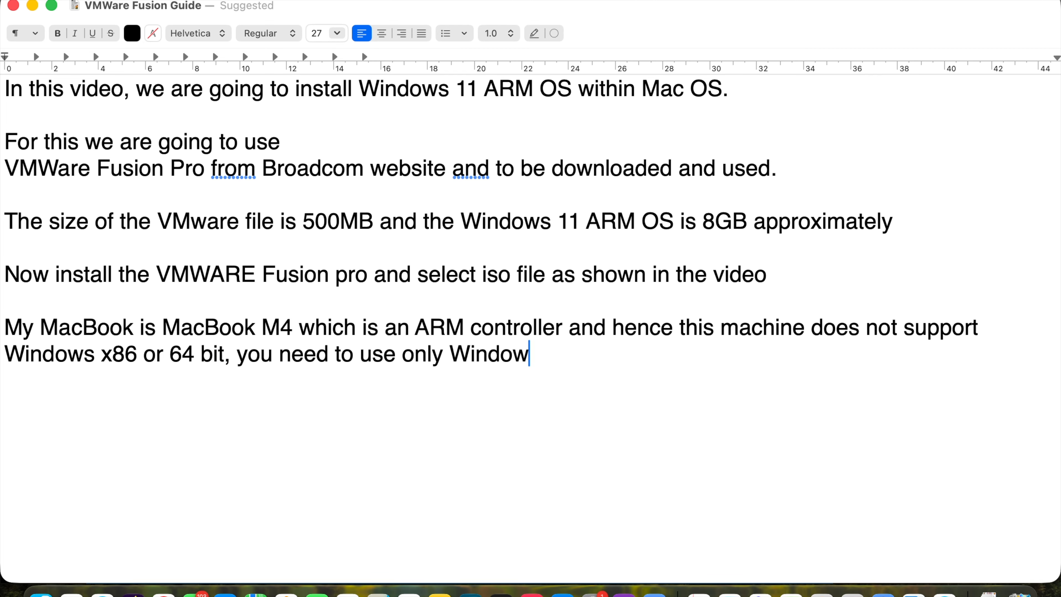
{"action": "type", "text": "s ARM 11 OS.."}
- Add the paragraph "Also this MacBook is known as Apple Silicon machine and its not Intel Mac (they have been discontinued)."
{"action": "key", "text": "Return"}
{"action": "key", "text": "Return"}
{"action": "type", "text": "Also this "}
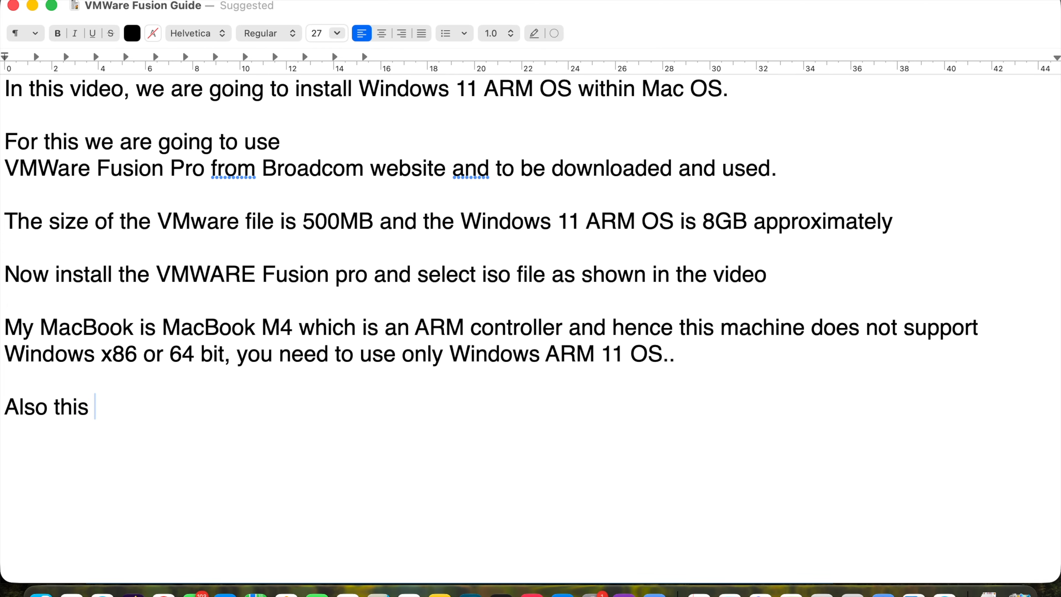
{"action": "type", "text": "MacBook is known as Apple Silicon machi"}
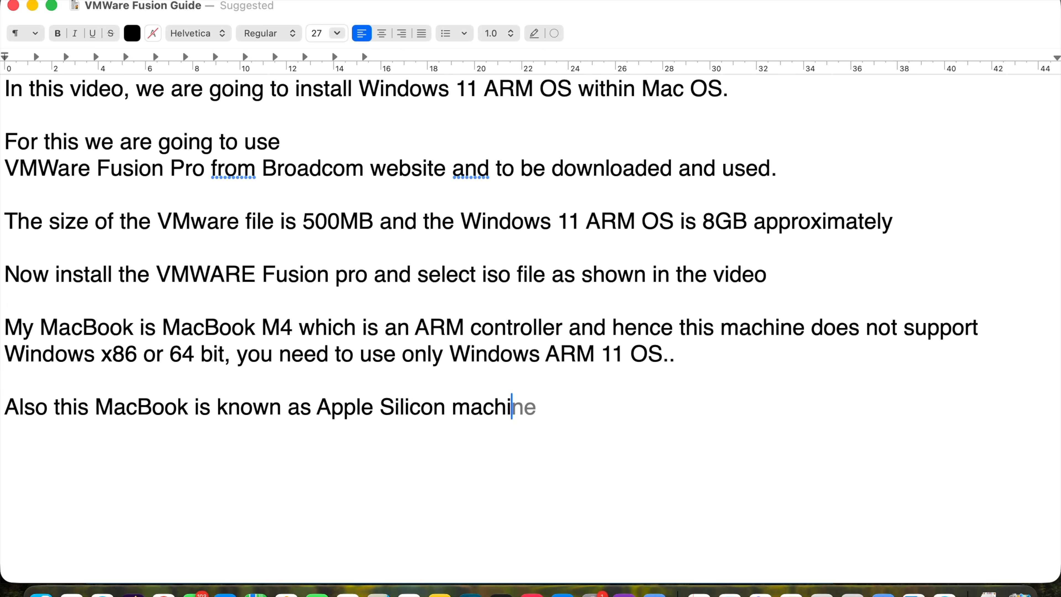
{"action": "type", "text": "ne and its not Intel Mac (they have been disc"}
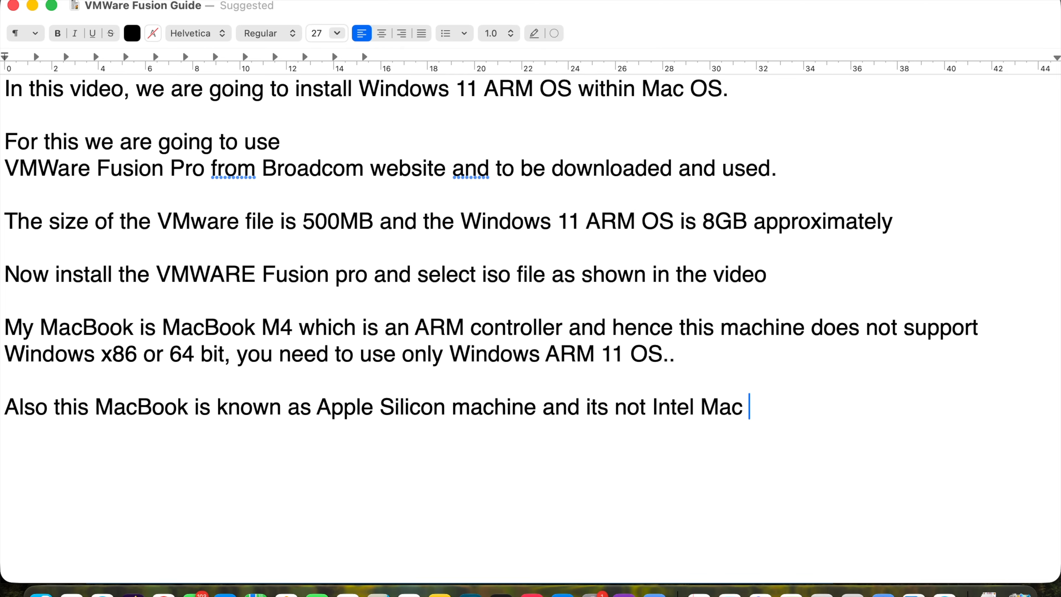
{"action": "type", "text": "ontinued"}
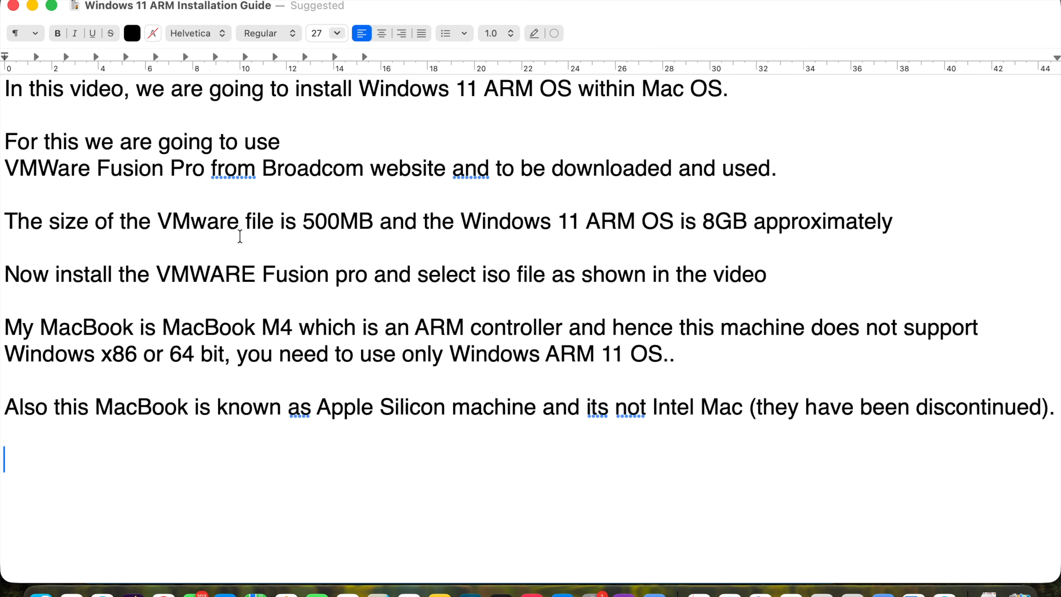
- Add the line "Lets wait till the installation completed." to the note and start a new paragraph
{"action": "type", "text": "Lets wait ti"}
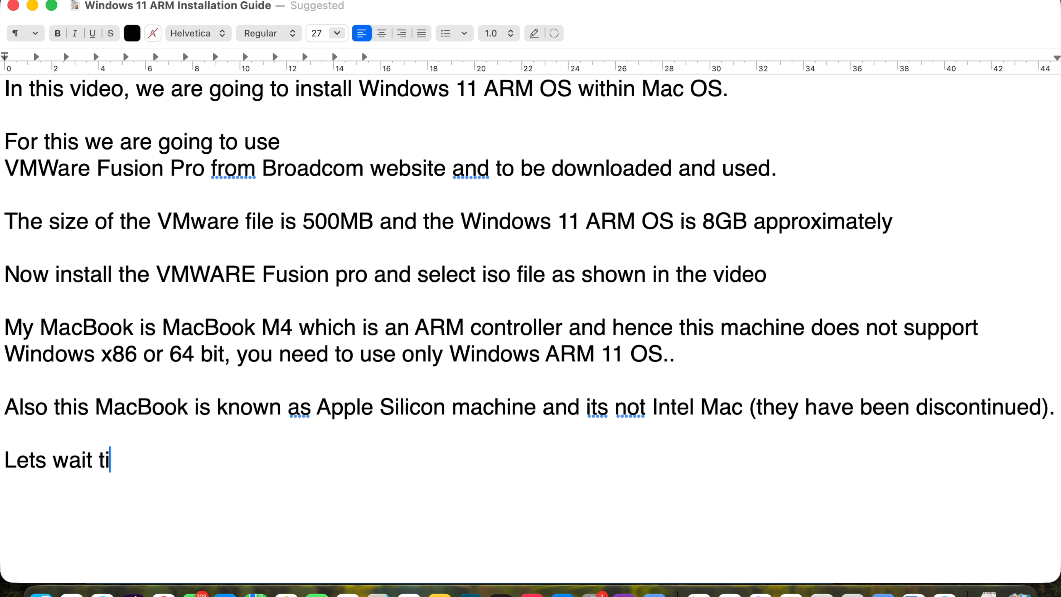
{"action": "type", "text": "ll the installation completed."}
{"action": "key", "text": "Return"}
{"action": "key", "text": "Return"}
- Add "Most of the softwares that we use in Intel machines can be used in Windows ARM as well." and save the note
{"action": "type", "text": "Most of the softwares we can use in Windows ARM "}
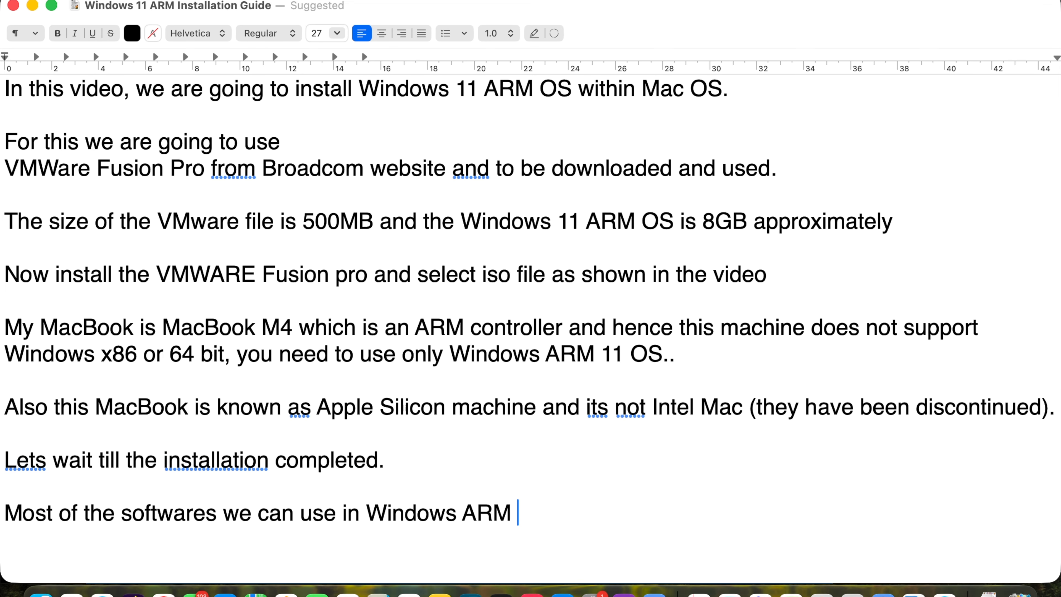
{"action": "type", "text": "as well.that we use in Intel "}
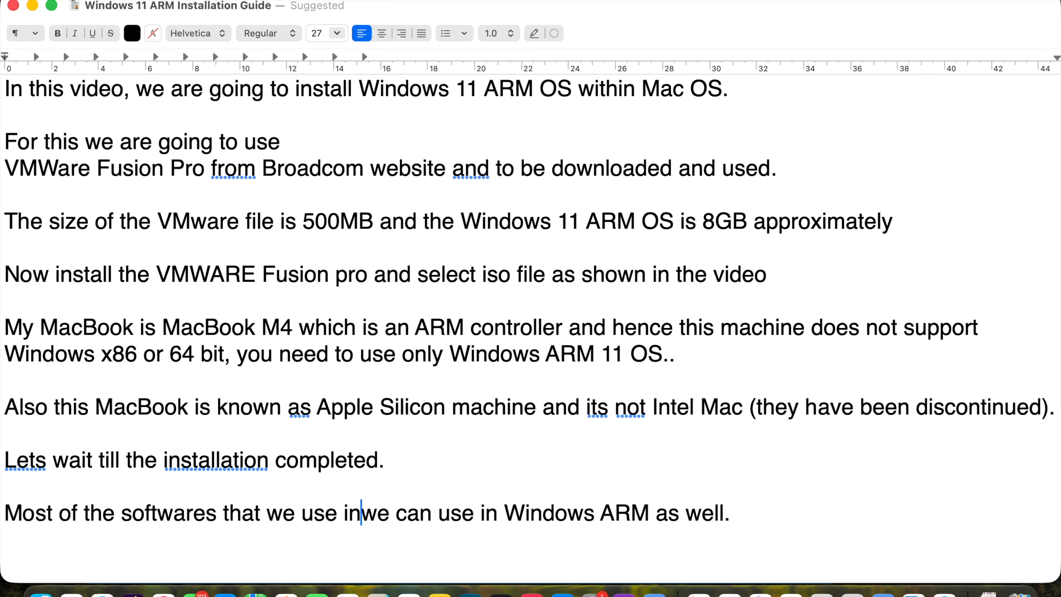
{"action": "type", "text": "machines can be"}
{"action": "key", "text": "shift+Right"}
{"action": "key", "text": "shift+Right"}
{"action": "key", "text": "shift+Right"}
{"action": "key", "text": "shift+Right"}
{"action": "key", "text": "shift+Right"}
{"action": "key", "text": "shift+Right"}
{"action": "key", "text": "shift+Right"}
{"action": "key", "text": "shift+Right"}
{"action": "key", "text": "shift+Right"}
{"action": "key", "text": "shift+Right"}
{"action": "type", "text": "used"}
{"action": "key", "text": "super+s"}
{"action": "key", "text": "Return"}
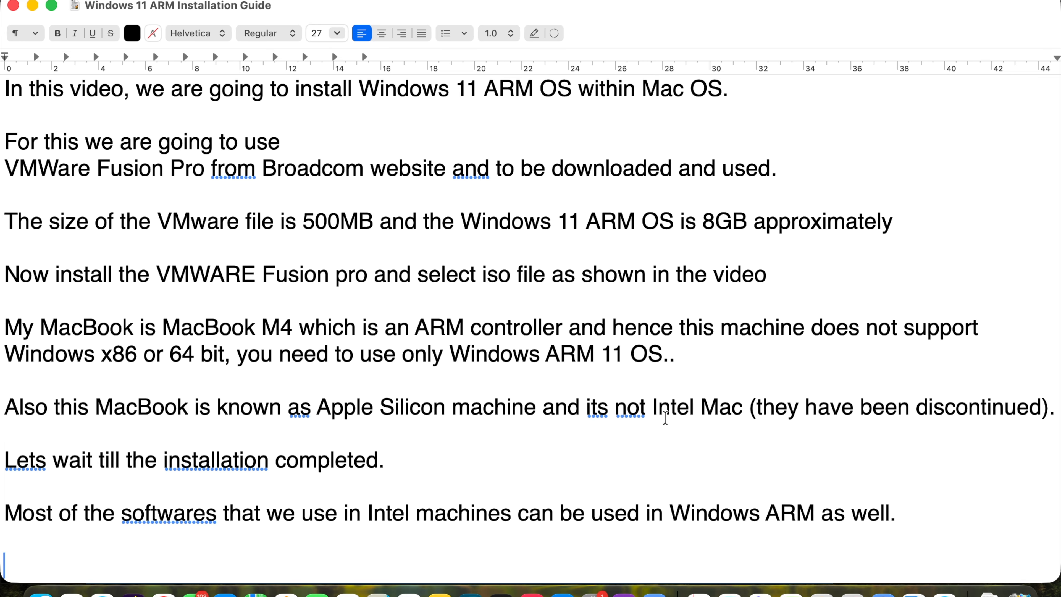
- Write "For personal use, VMWare Fusion pro is free and one can make use of that. And Windows 11 ARM is also free as its a beta software."
{"action": "type", "text": "For"}
{"action": "scroll", "coordinate": [302, 50], "scroll_direction": "down", "scroll_amount": 3}
{"action": "type", "text": "personal use, VMWare Fusio"}
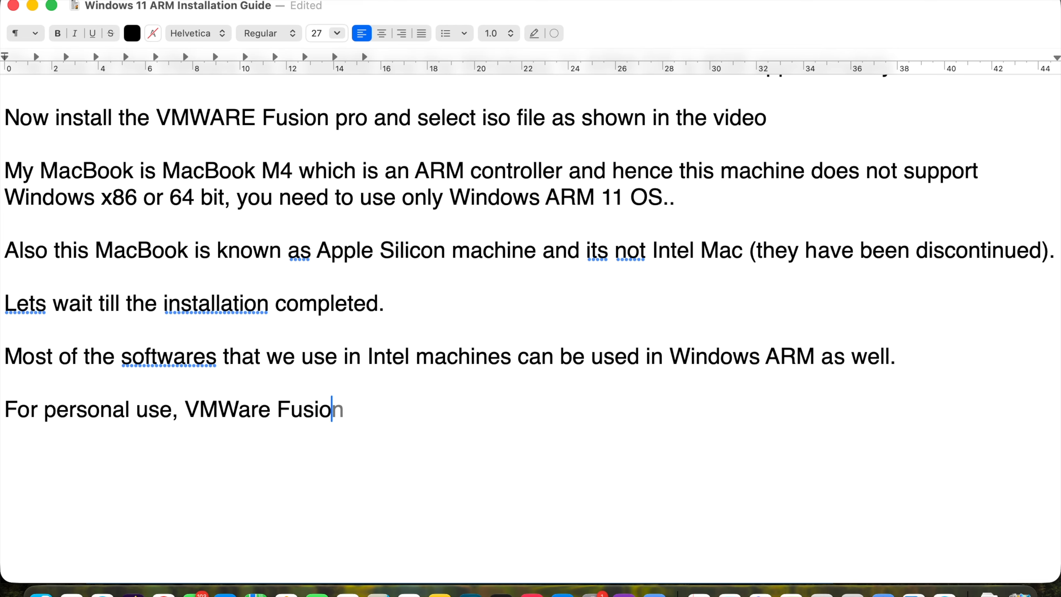
{"action": "type", "text": "n pro is free and one can make use of"}
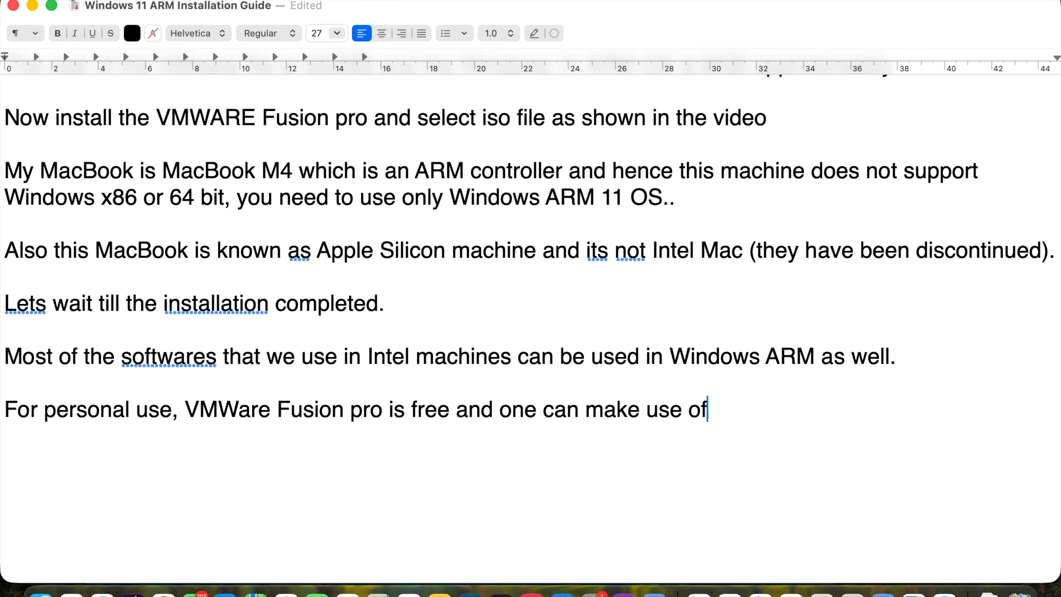
{"action": "type", "text": " that. And Windows 11 ARM is also free "}
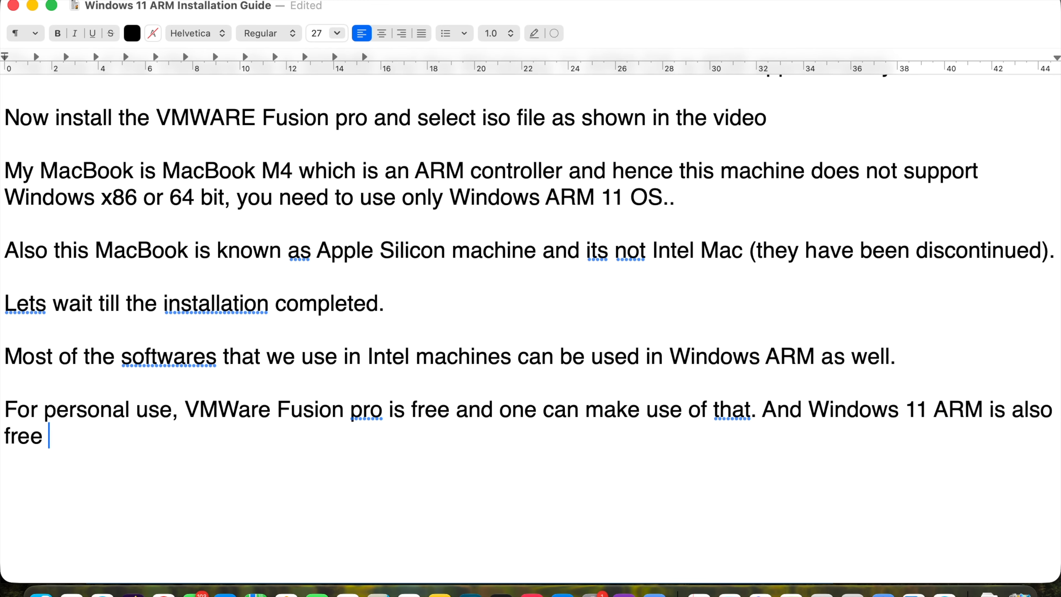
{"action": "type", "text": "as its a beta software."}
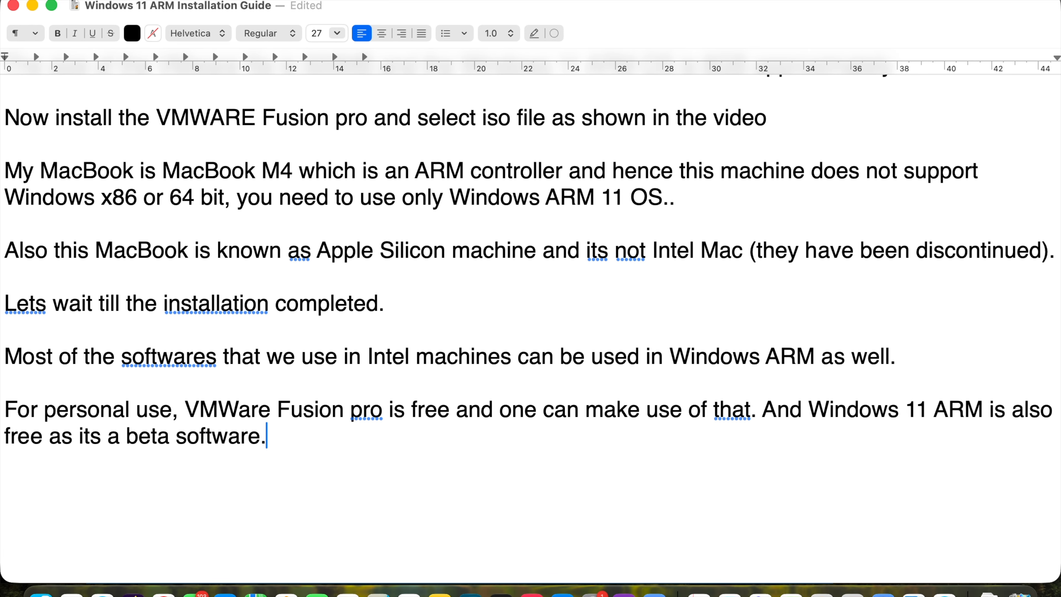
- Switch to VMware Fusion, choose the English (India) keyboard layout in Windows setup and skip adding a second layout
{"action": "key", "text": "super+Tab"}
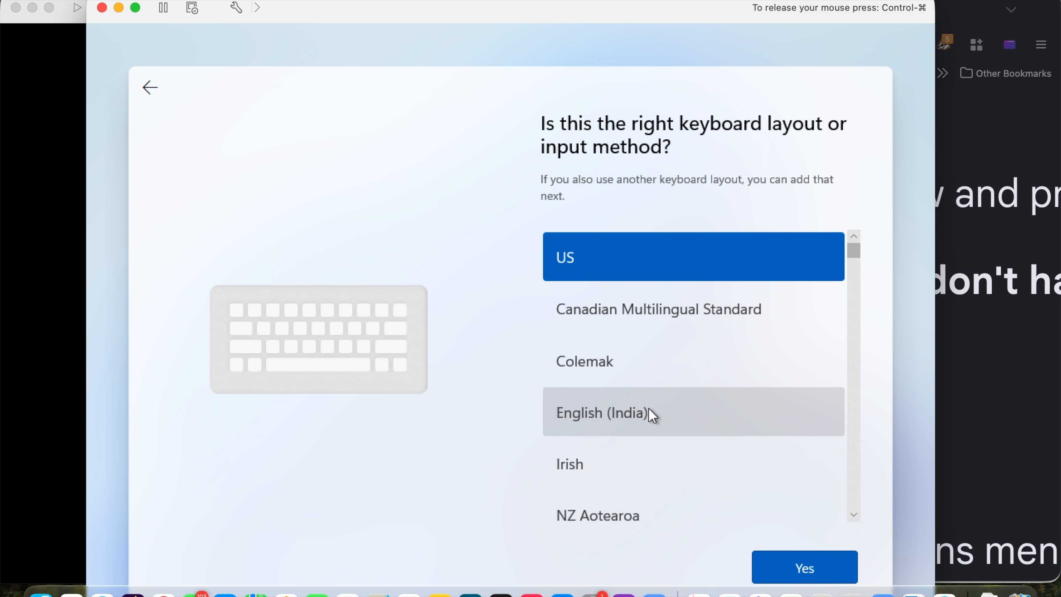
{"action": "left_click", "coordinate": [668, 418]}
{"action": "left_click", "coordinate": [775, 551]}
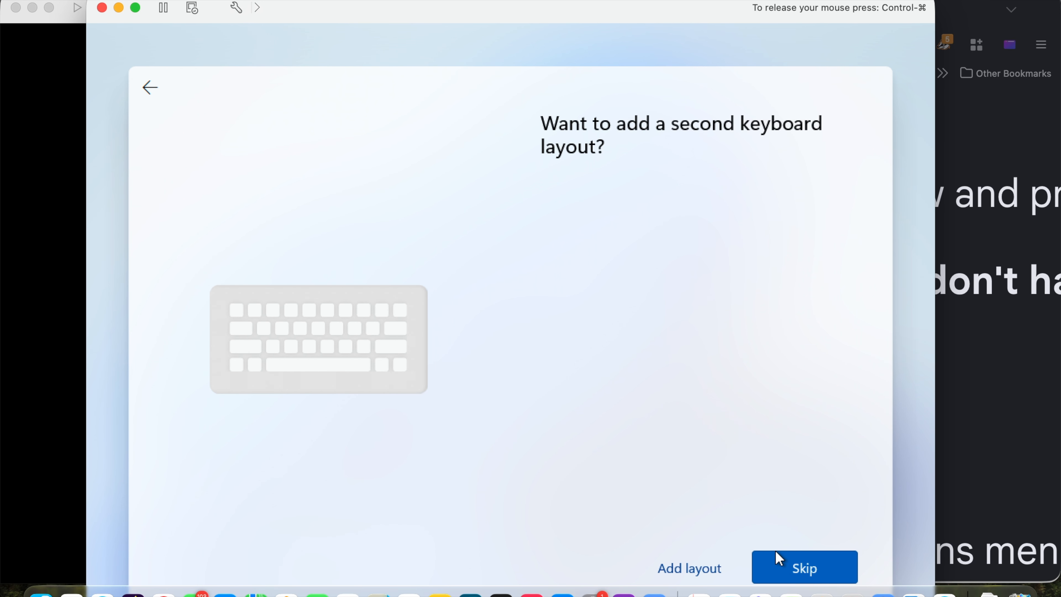
{"action": "key", "text": "super+Tab"}
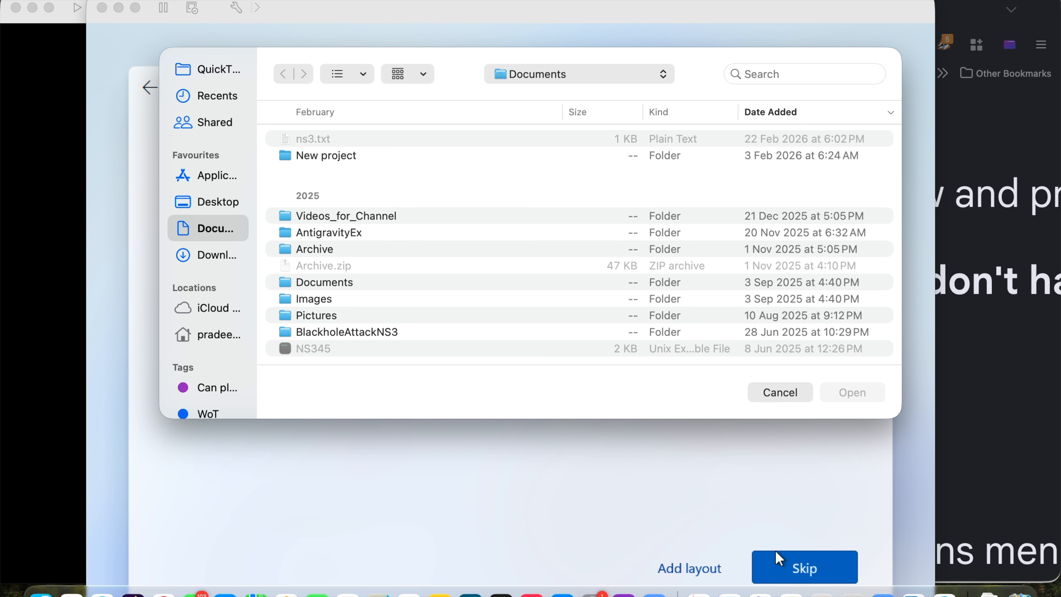
{"action": "left_click", "coordinate": [779, 558]}
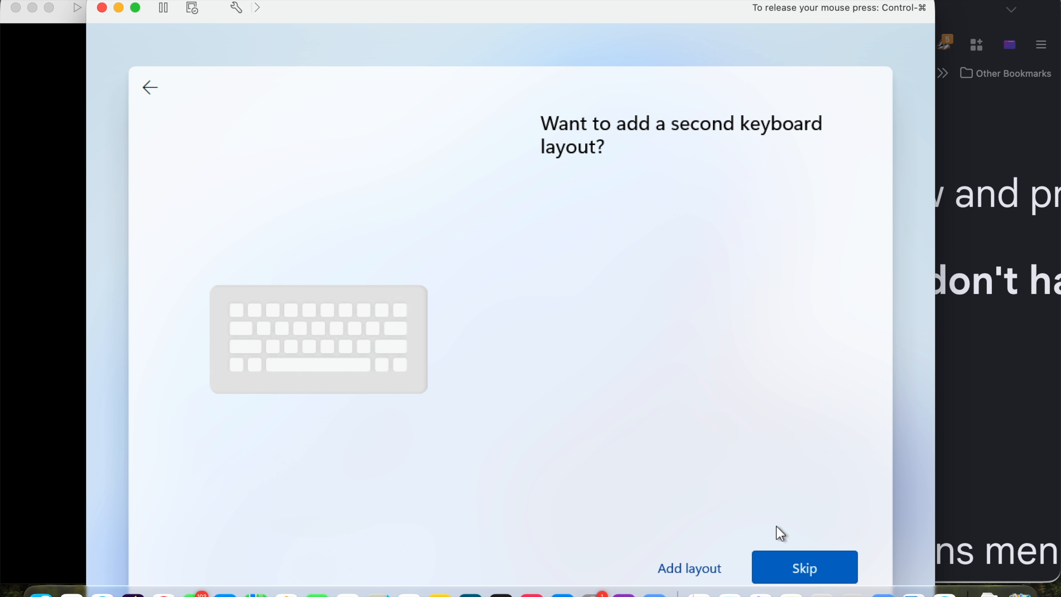
{"action": "left_click", "coordinate": [781, 569]}
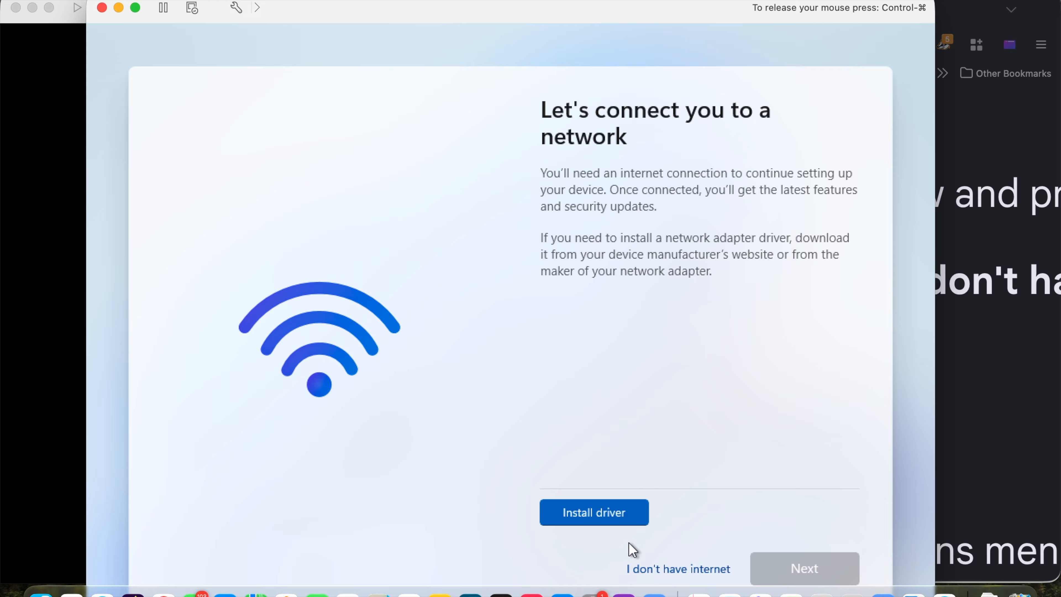
- Continue the Windows setup without internet and enter the device user's full name
{"action": "left_click", "coordinate": [655, 567]}
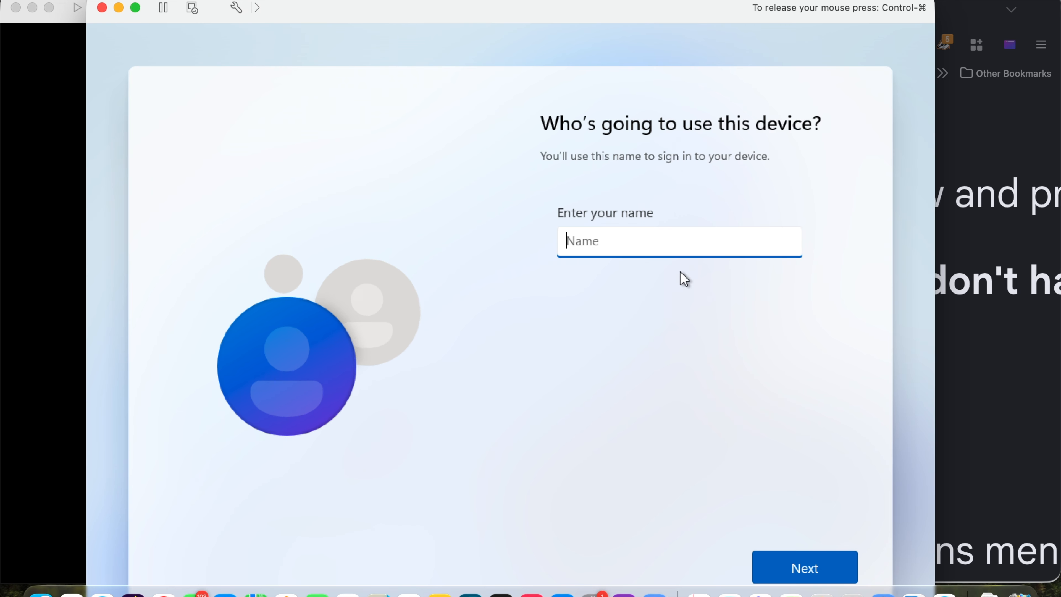
{"action": "type", "text": "Prade"}
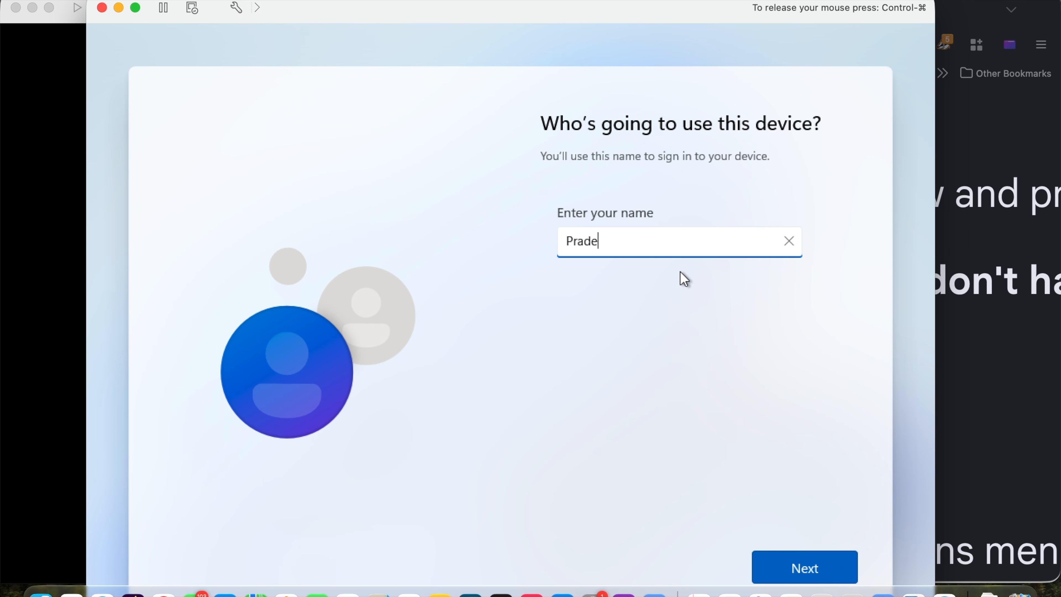
{"action": "type", "text": "ep Kumar TS"}
{"action": "left_click", "coordinate": [807, 569]}
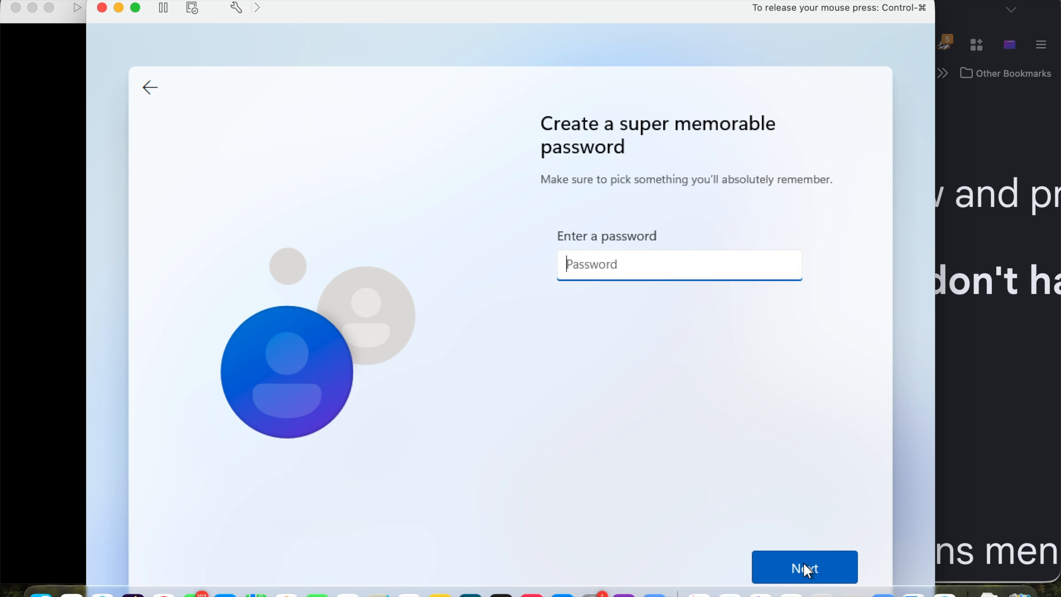
- Enter a password for the new Windows account and continue to the password confirmation
{"action": "type", "text": "••"}
{"action": "key", "text": "BackSpace"}
{"action": "key", "text": "BackSpace"}
{"action": "type", "text": "•"}
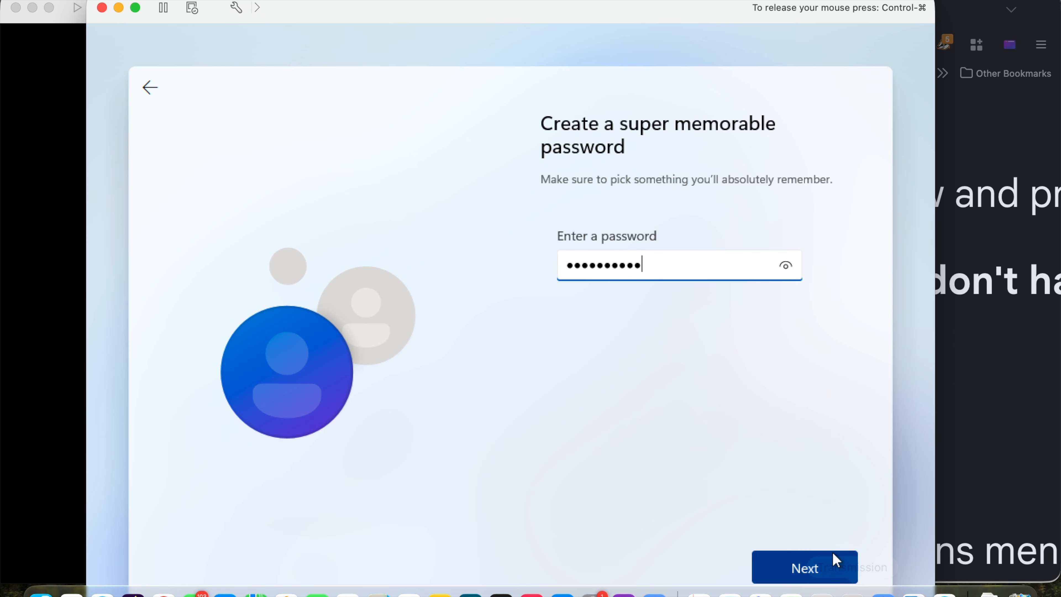
{"action": "left_click", "coordinate": [820, 564]}
{"action": "left_click", "coordinate": [822, 565]}
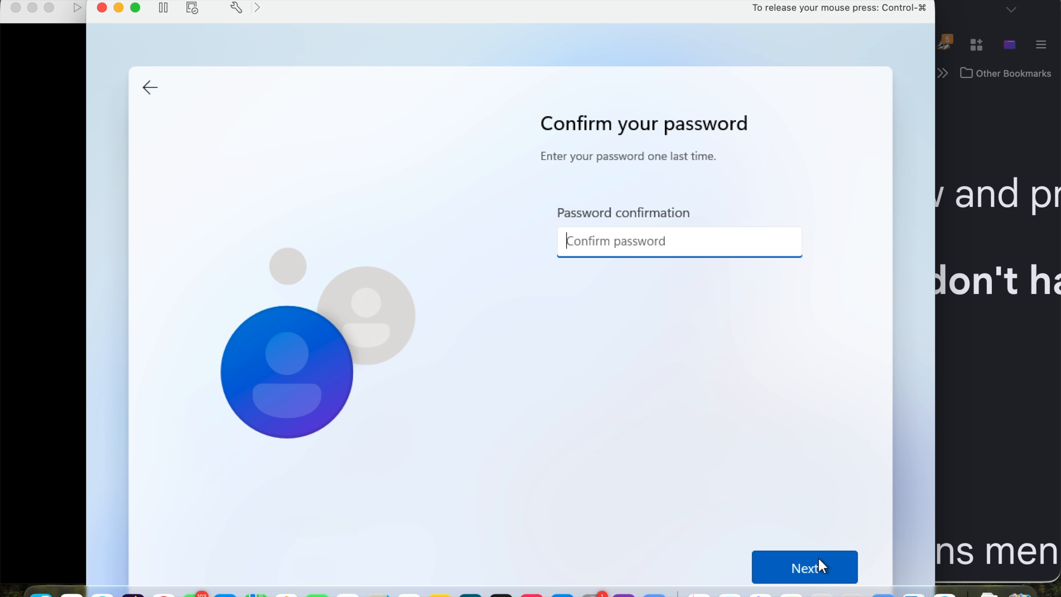
- Confirm the Windows account password and continue with the default device privacy settings
{"action": "type", "text": "••"}
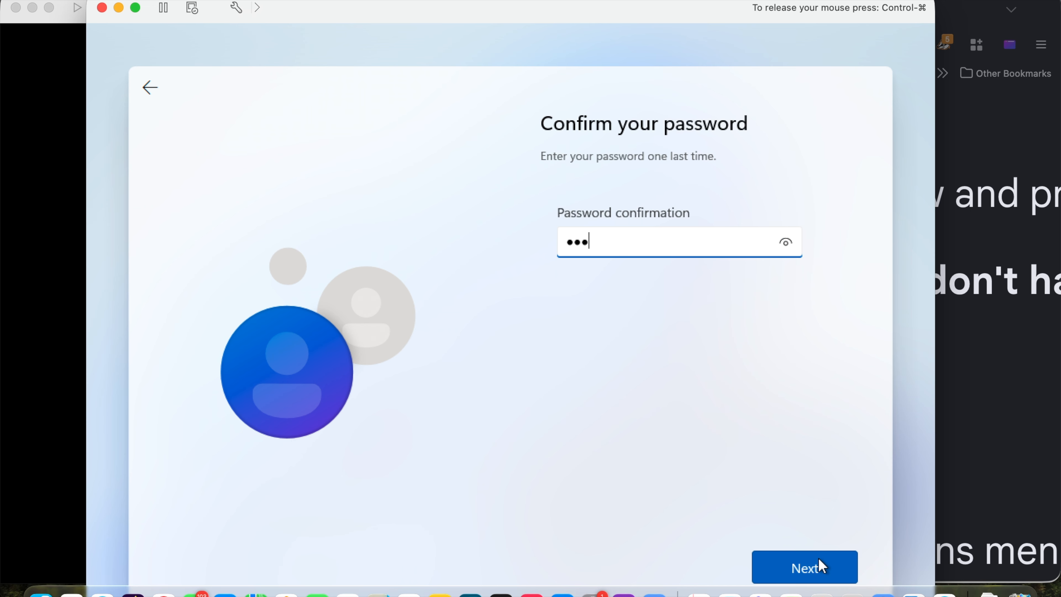
{"action": "type", "text": "•••••••••"}
{"action": "left_click", "coordinate": [821, 567]}
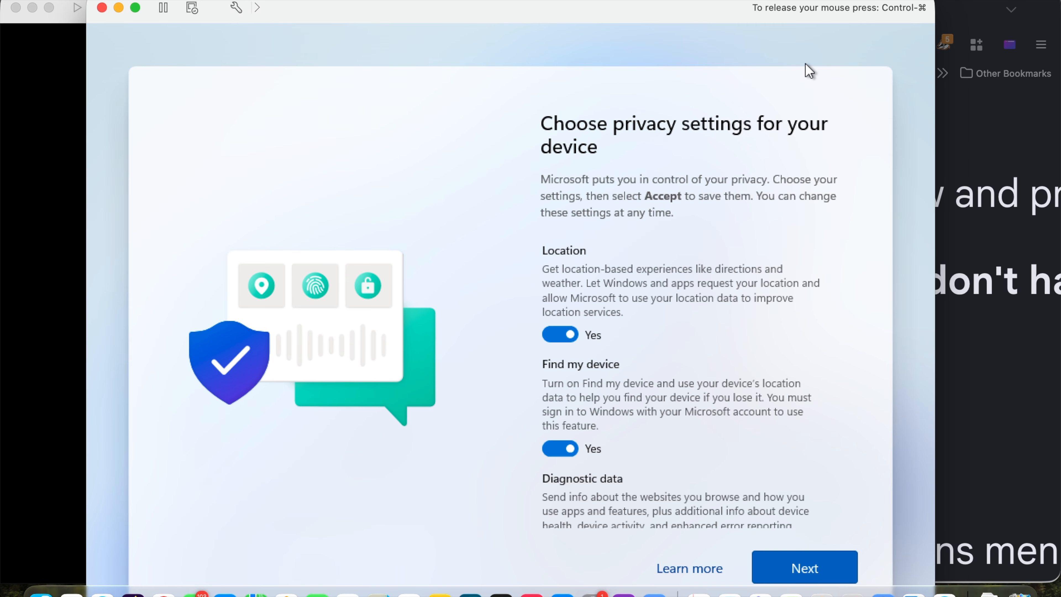
{"action": "scroll", "coordinate": [729, 320], "scroll_direction": "down", "scroll_amount": 10}
{"action": "left_click", "coordinate": [789, 560]}
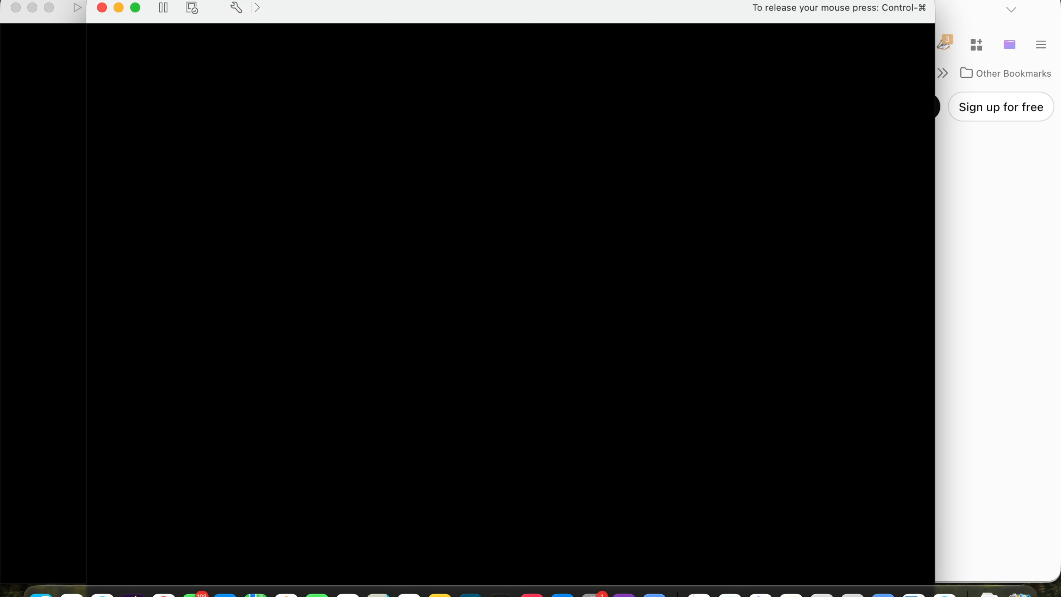
- Resize the virtual machine window, try it in full screen and return to the windowed view
{"action": "double_click", "coordinate": [415, 8]}
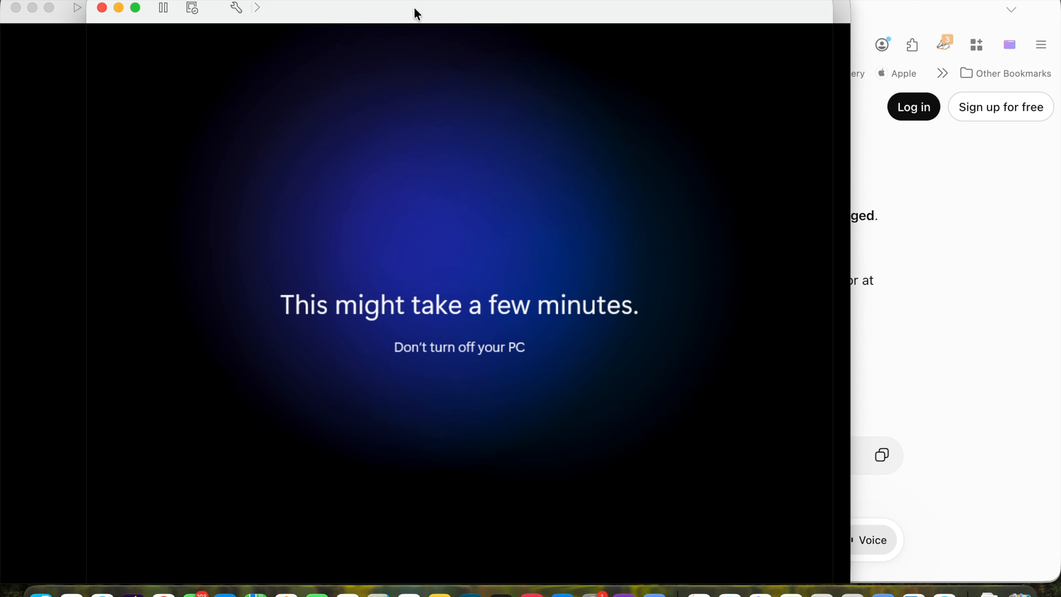
{"action": "left_click", "coordinate": [135, 8]}
{"action": "mouse_move", "coordinate": [166, 19]}
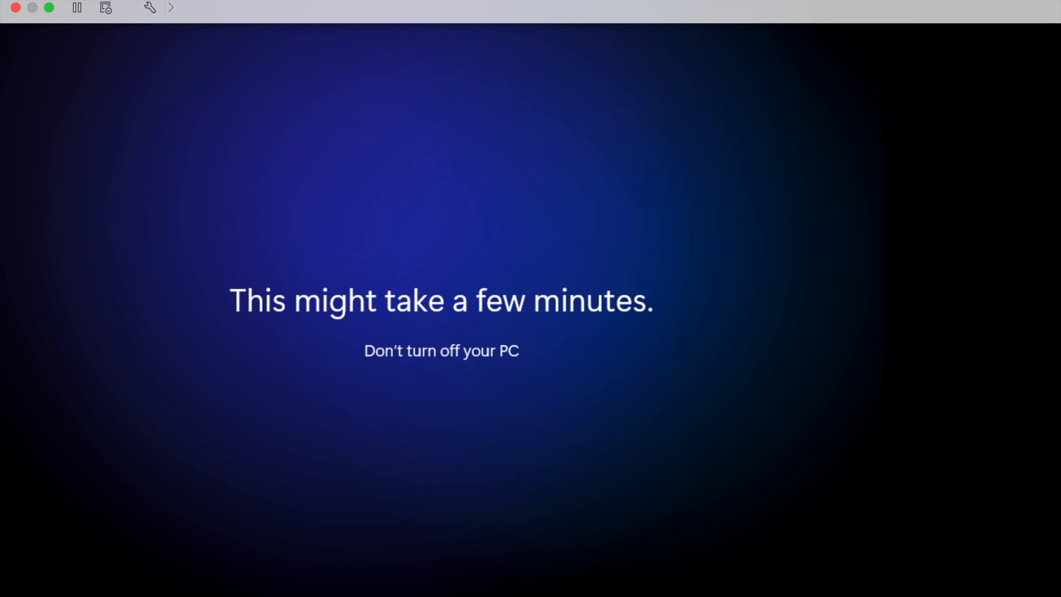
{"action": "left_click", "coordinate": [50, 7]}
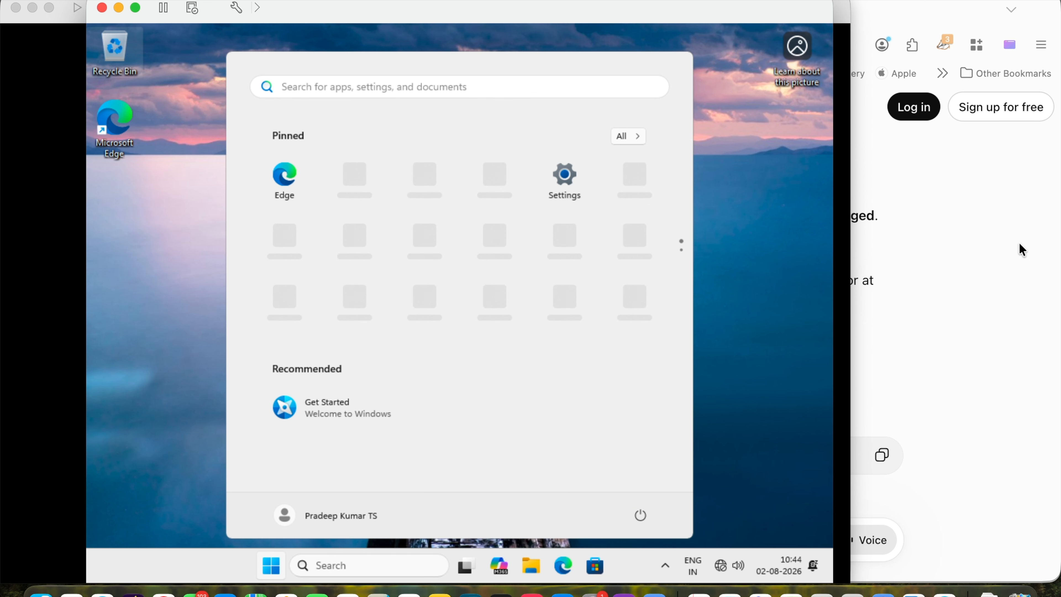
- Dismiss the Start menu and connect the VMware Tools installer CD to the virtual machine
{"action": "left_click", "coordinate": [767, 234]}
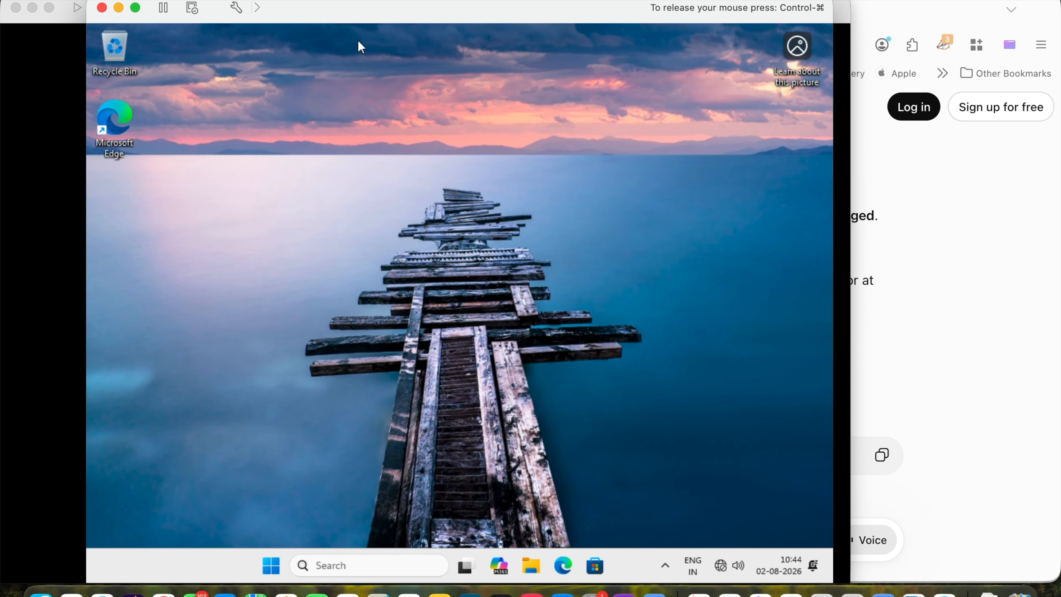
{"action": "double_click", "coordinate": [313, 7]}
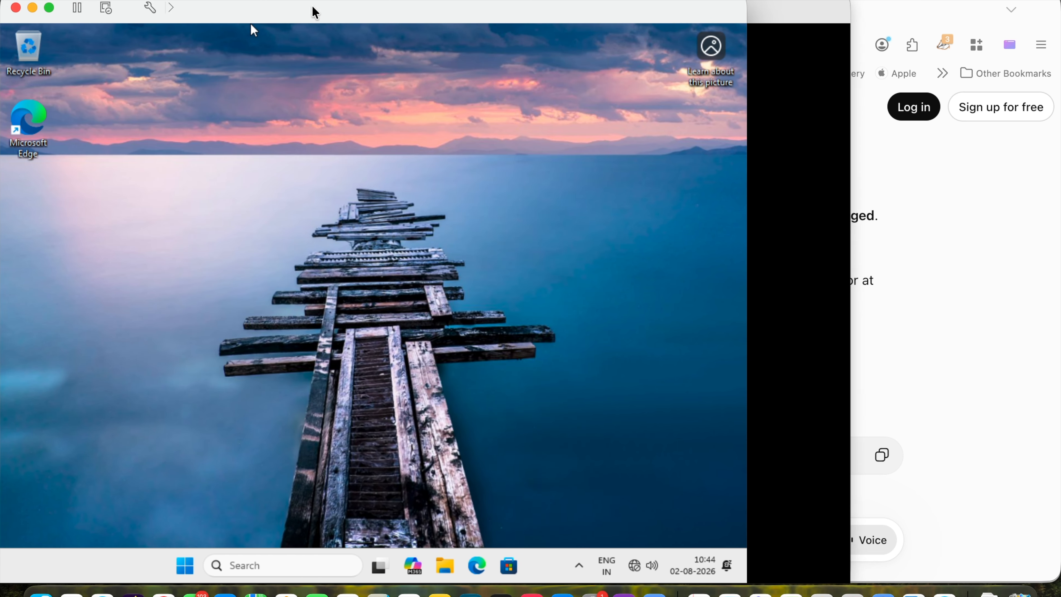
{"action": "right_click", "coordinate": [363, 23]}
{"action": "mouse_move", "coordinate": [347, 272]}
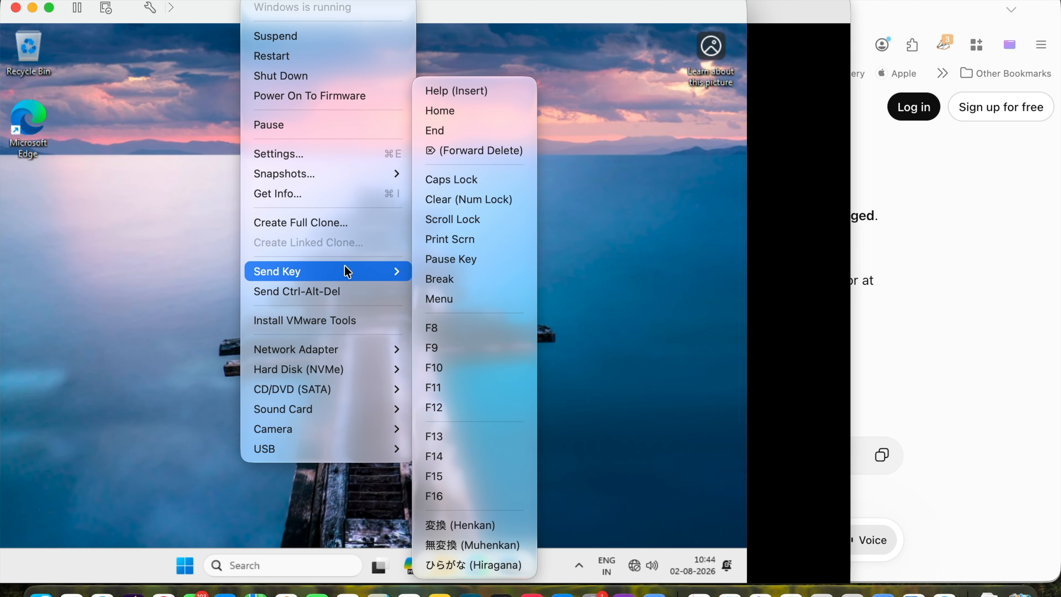
{"action": "left_click", "coordinate": [352, 320]}
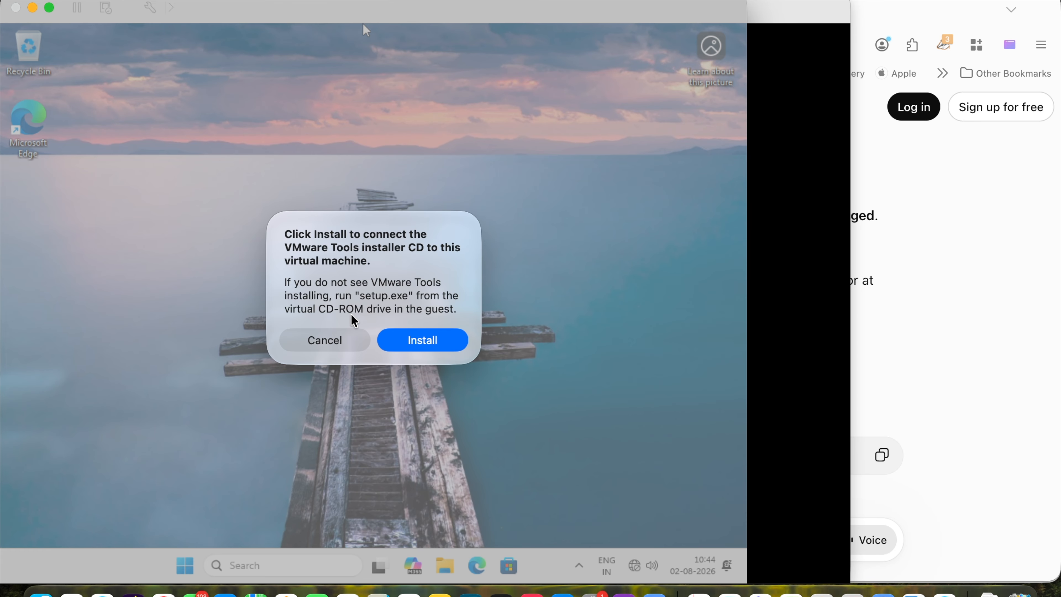
{"action": "left_click", "coordinate": [420, 344]}
{"action": "left_click", "coordinate": [292, 2]}
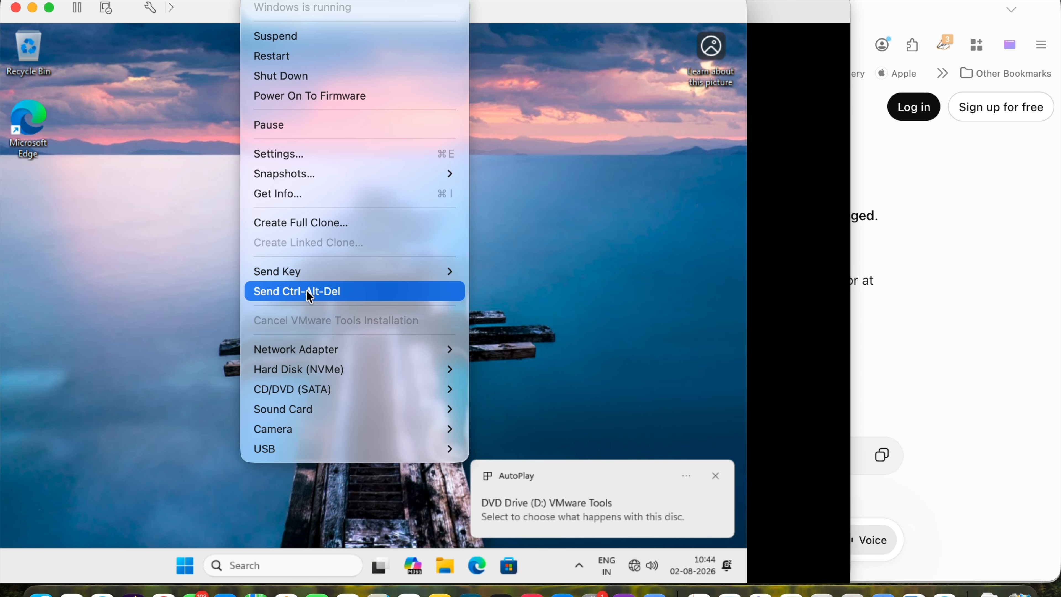
{"action": "left_click", "coordinate": [577, 336]}
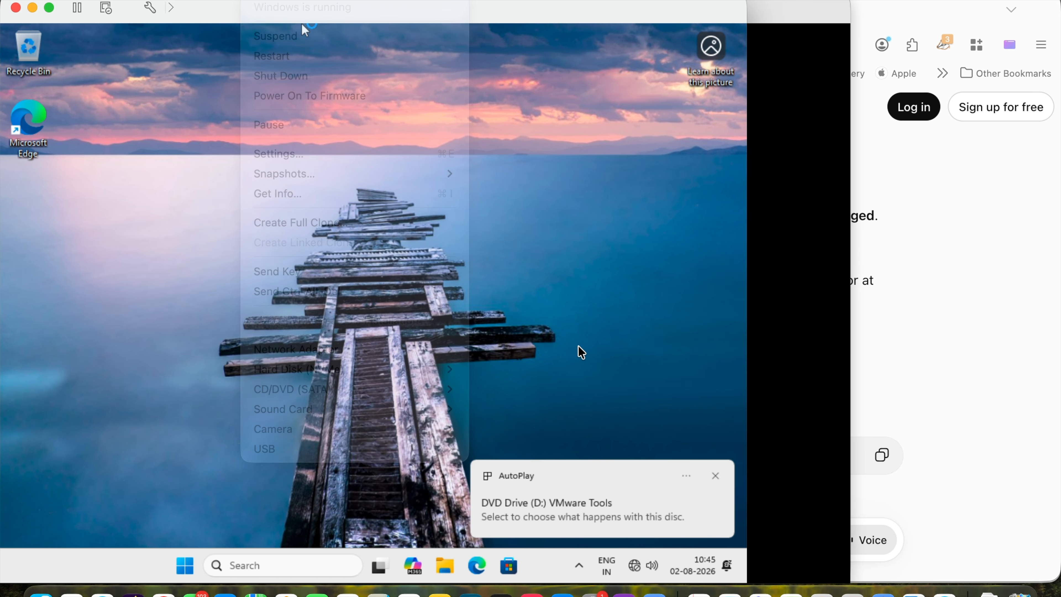
- Run setup.exe from the VMware Tools DVD drive and allow the installer to make changes to the device
{"action": "left_click", "coordinate": [588, 522]}
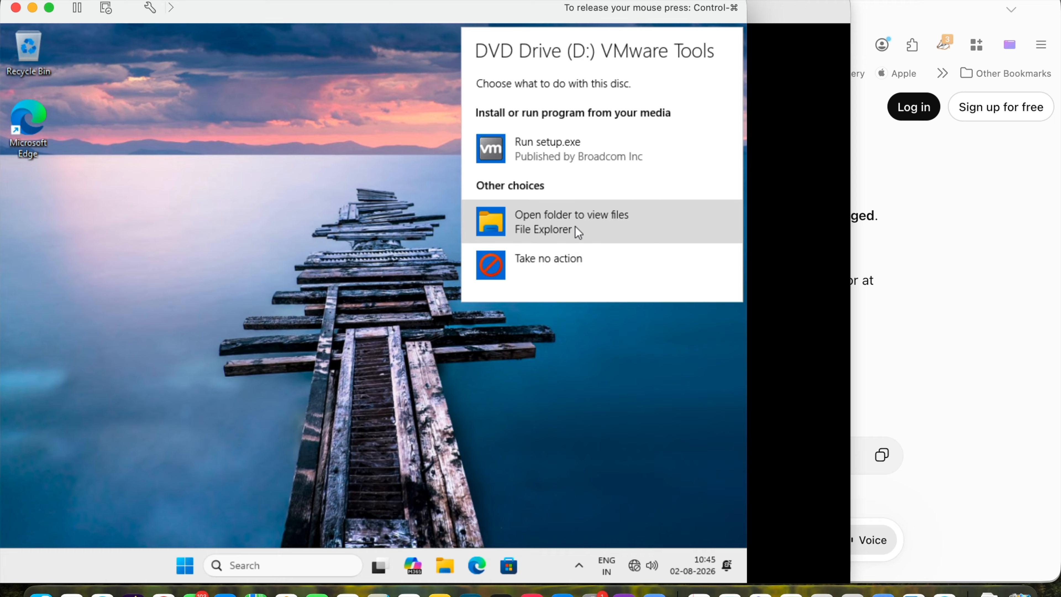
{"action": "left_click", "coordinate": [570, 162]}
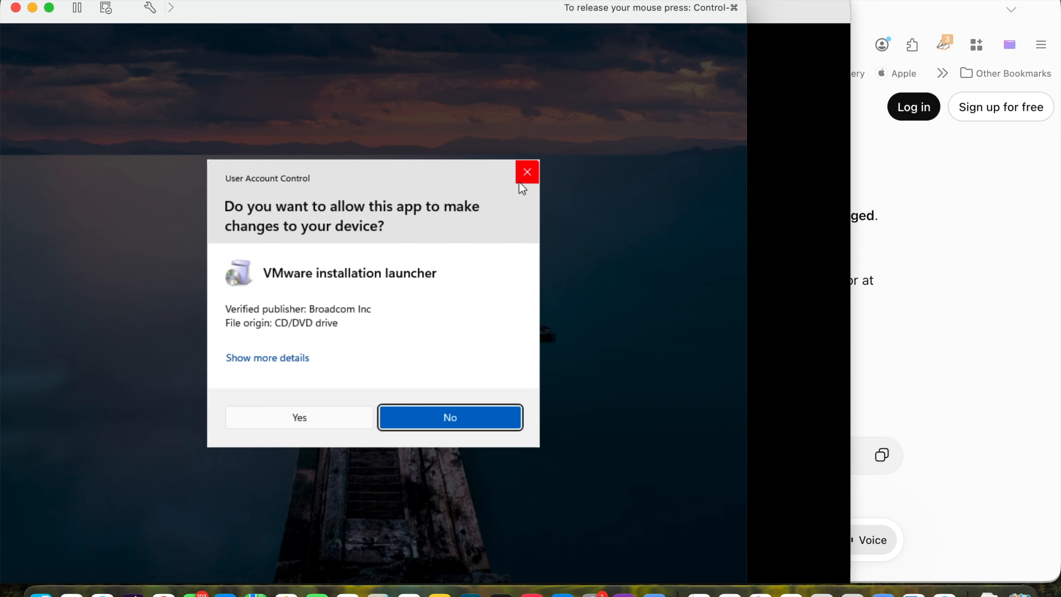
{"action": "left_click", "coordinate": [314, 412]}
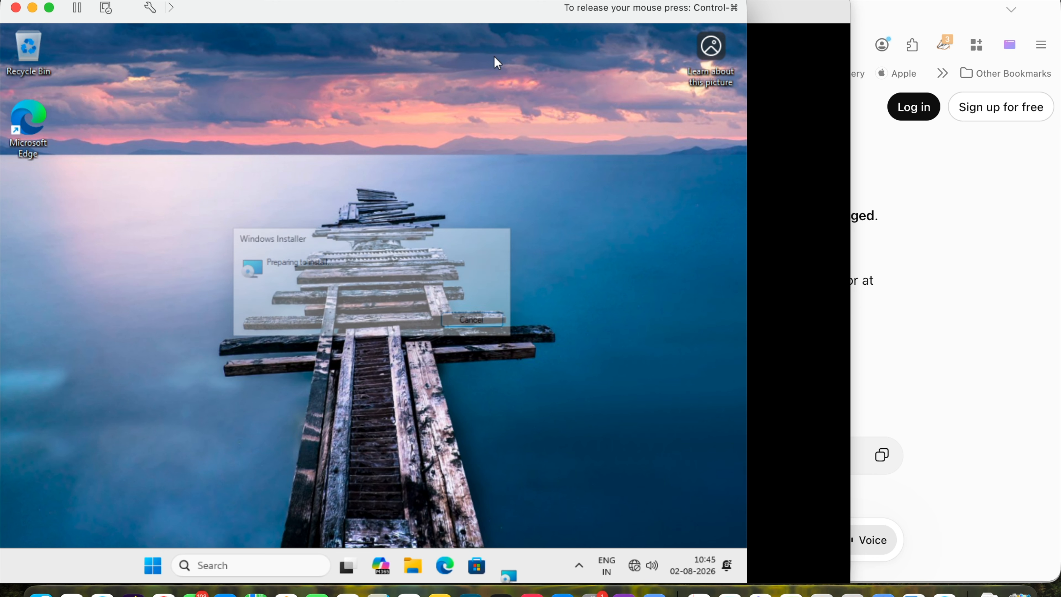
- Install VMware Tools through the setup wizard and restart Windows to apply the changes
{"action": "left_click", "coordinate": [455, 408]}
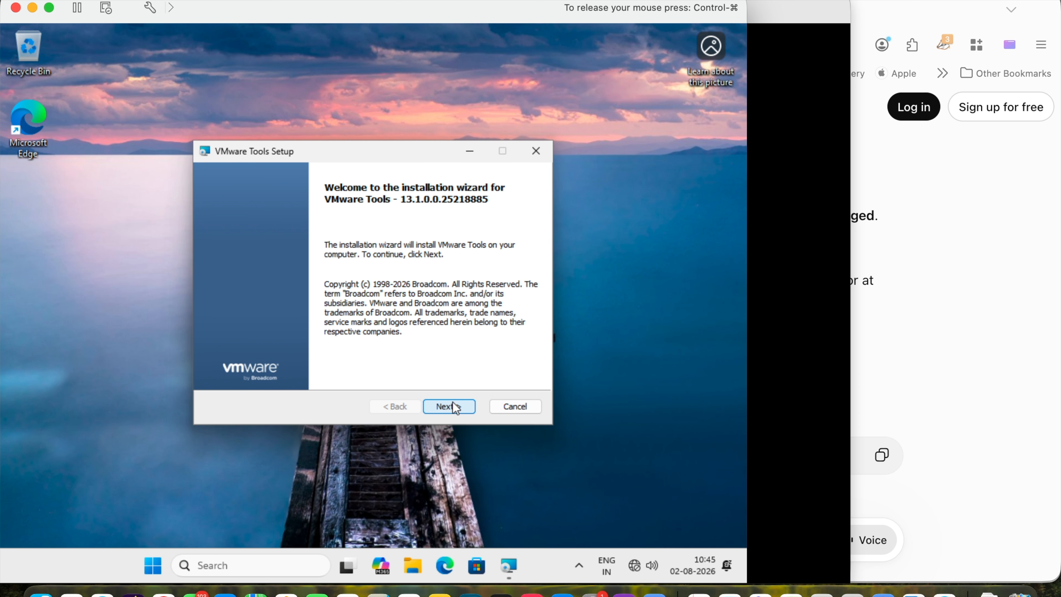
{"action": "left_click", "coordinate": [456, 408]}
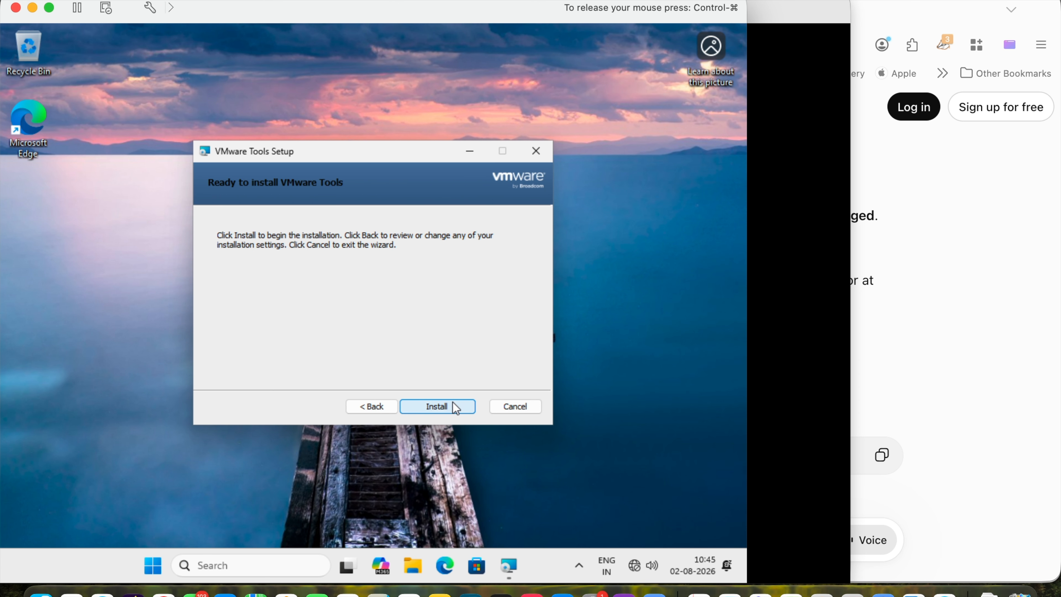
{"action": "left_click", "coordinate": [456, 408]}
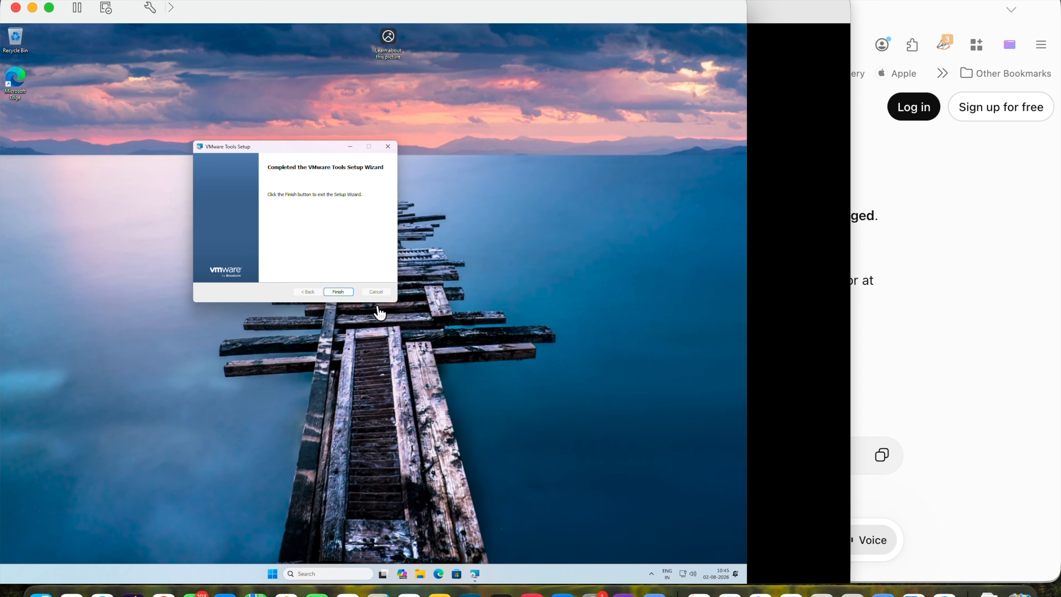
{"action": "left_click", "coordinate": [338, 292]}
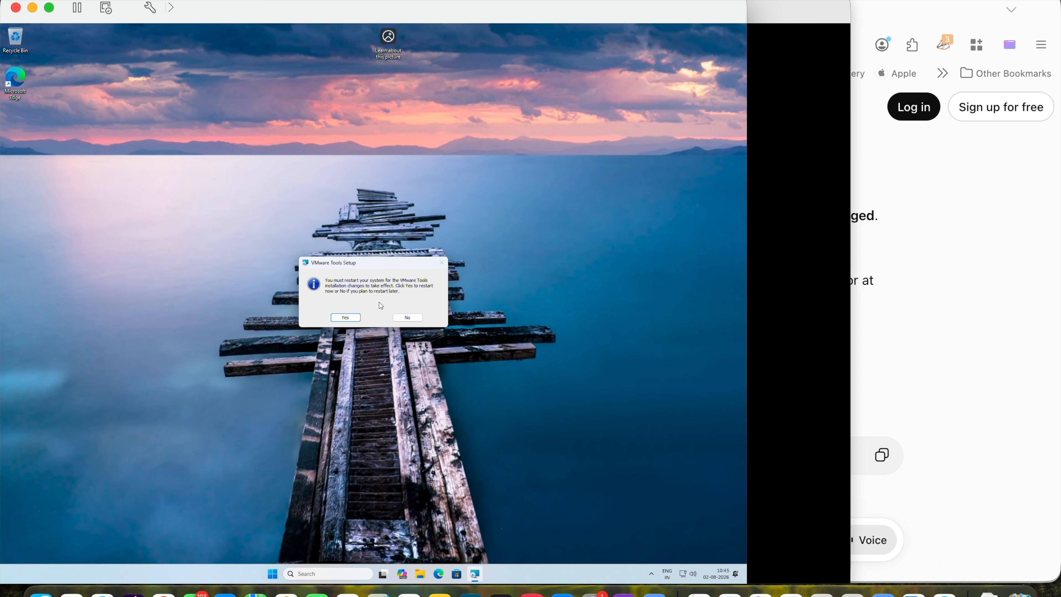
{"action": "left_click", "coordinate": [345, 318]}
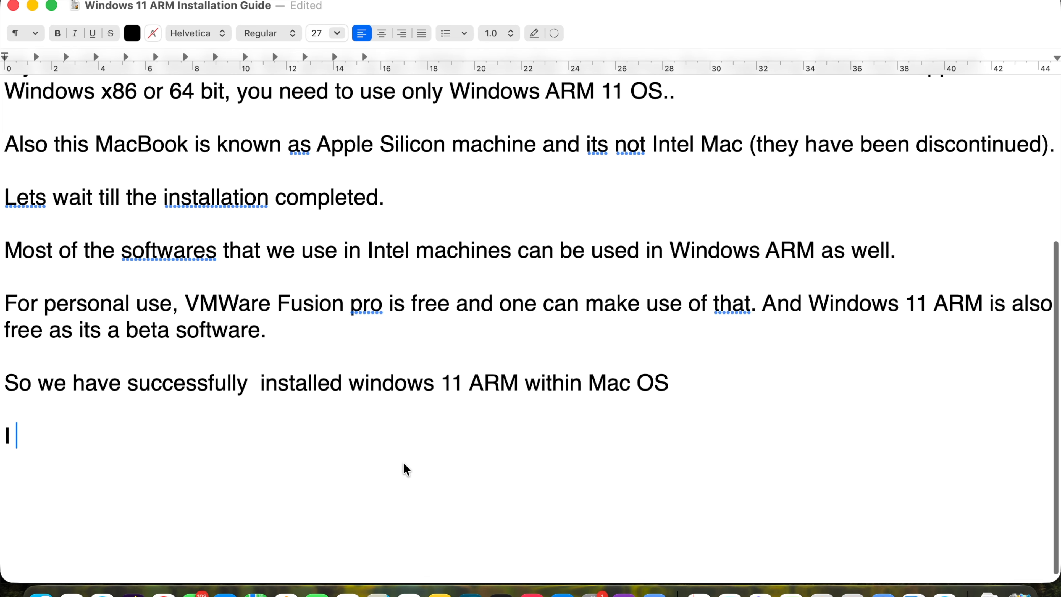
- Complete the note's line as "I got only one error during the wifi driver installation for that we need to open the command prompt"
{"action": "type", "text": "got only one error during the i"}
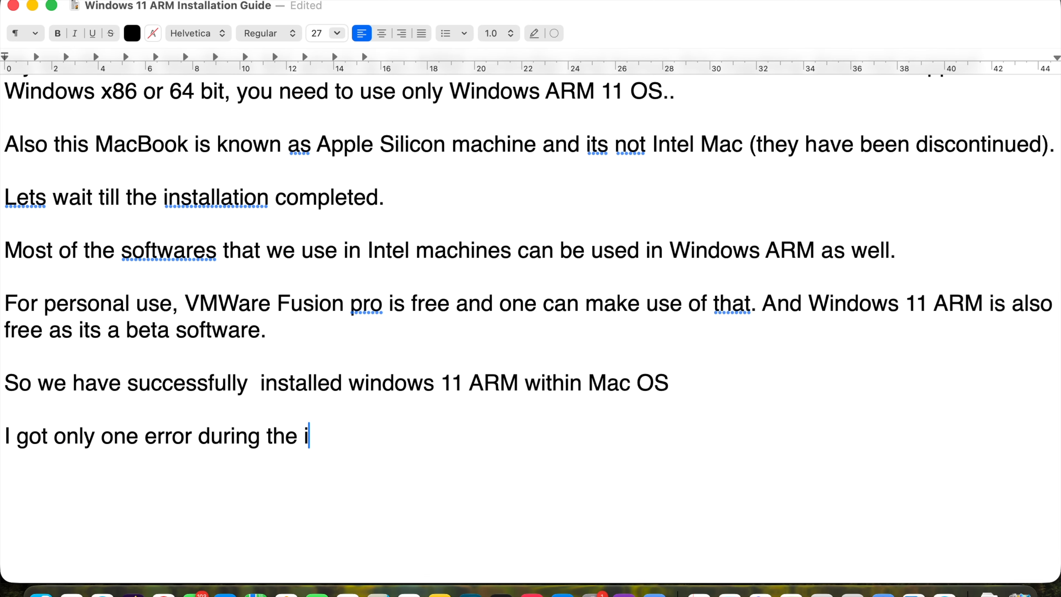
{"action": "key", "text": "BackSpace"}
{"action": "type", "text": "wifi dri"}
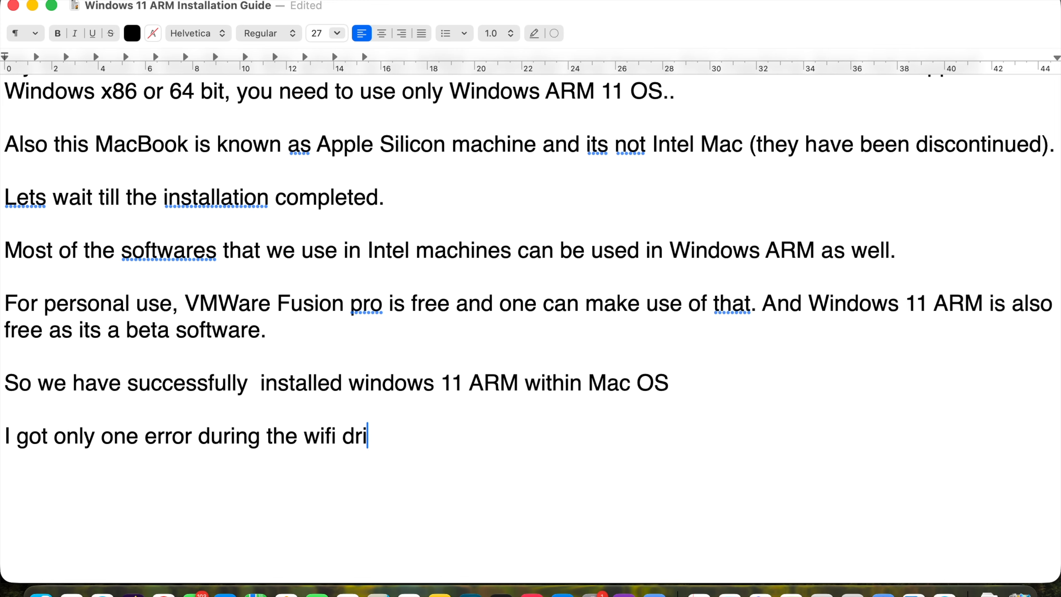
{"action": "type", "text": "ver installation for that we need to"}
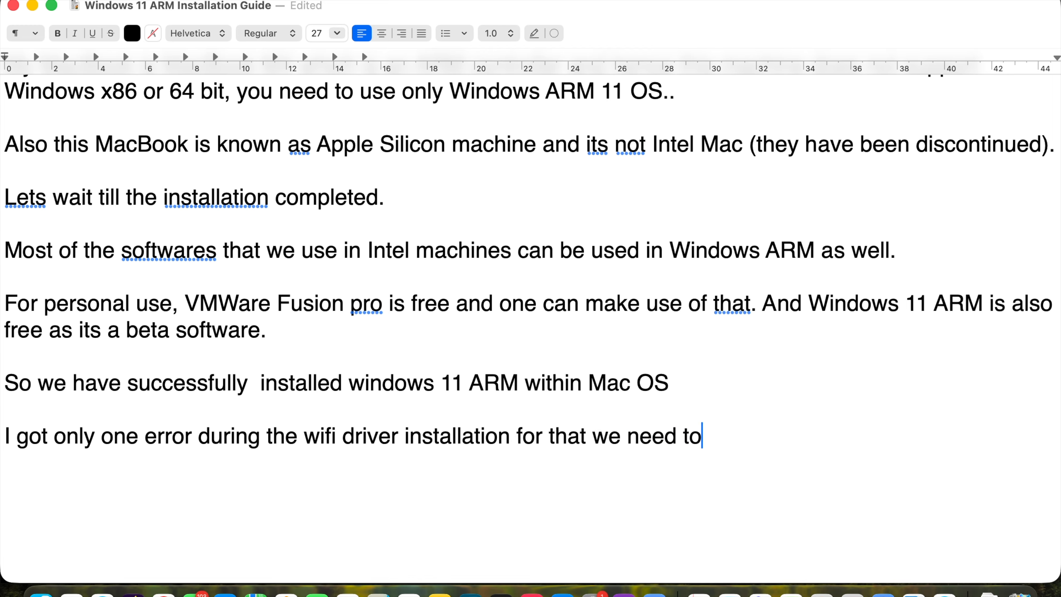
{"action": "type", "text": " open the command prompt"}
{"action": "key", "text": "Return"}
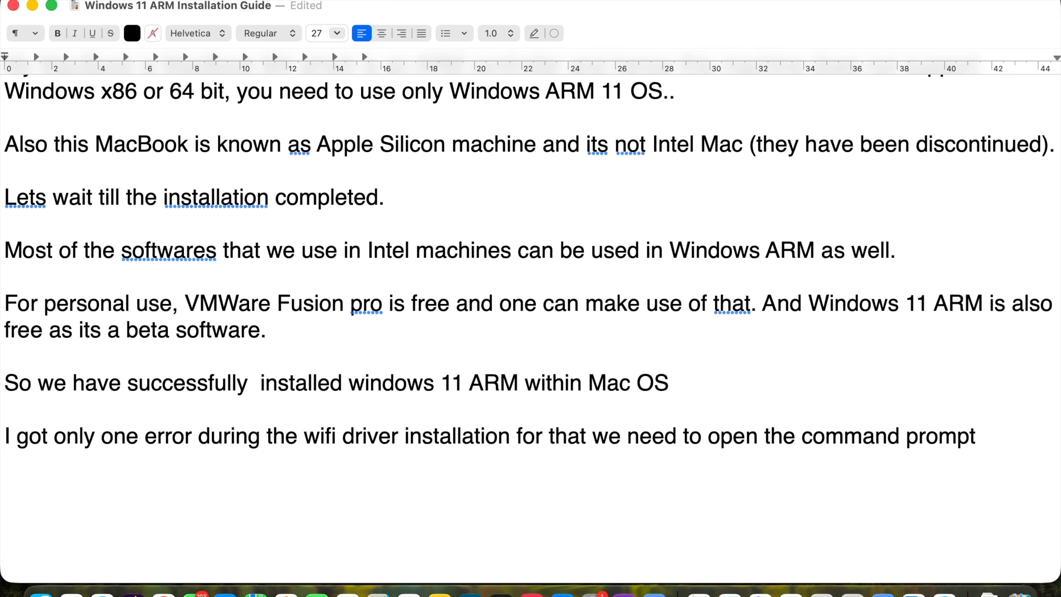
- Write "Fn + Shift + F10 and in the command prompt give the following and enter", followed by the line "Prompt> OOBE\BYPASSNRO"
{"action": "type", "text": "Fn + Shift + F10 "}
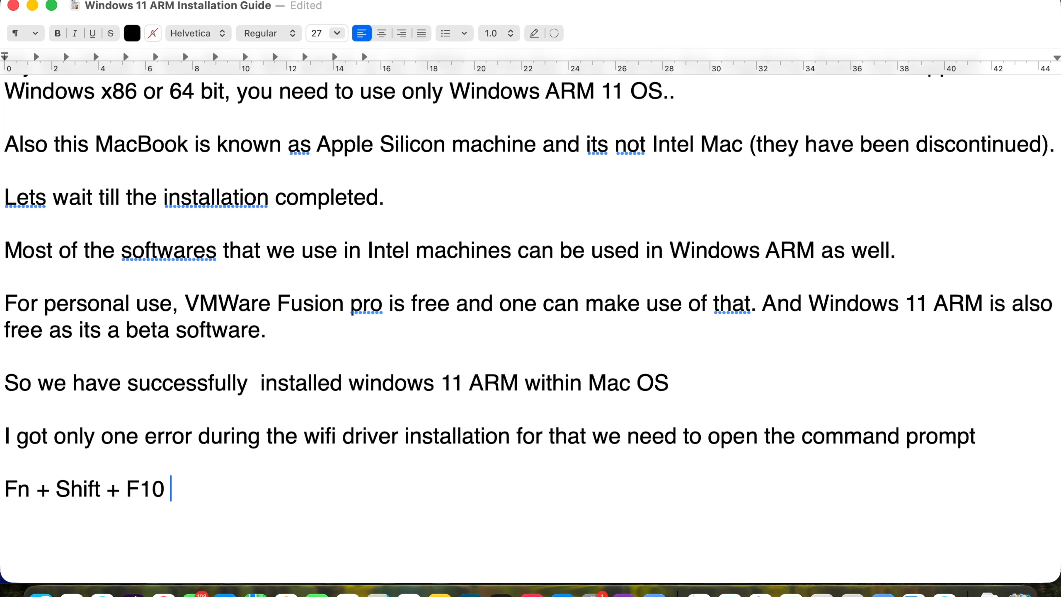
{"action": "type", "text": "and in the command prompt give the following  and enter "}
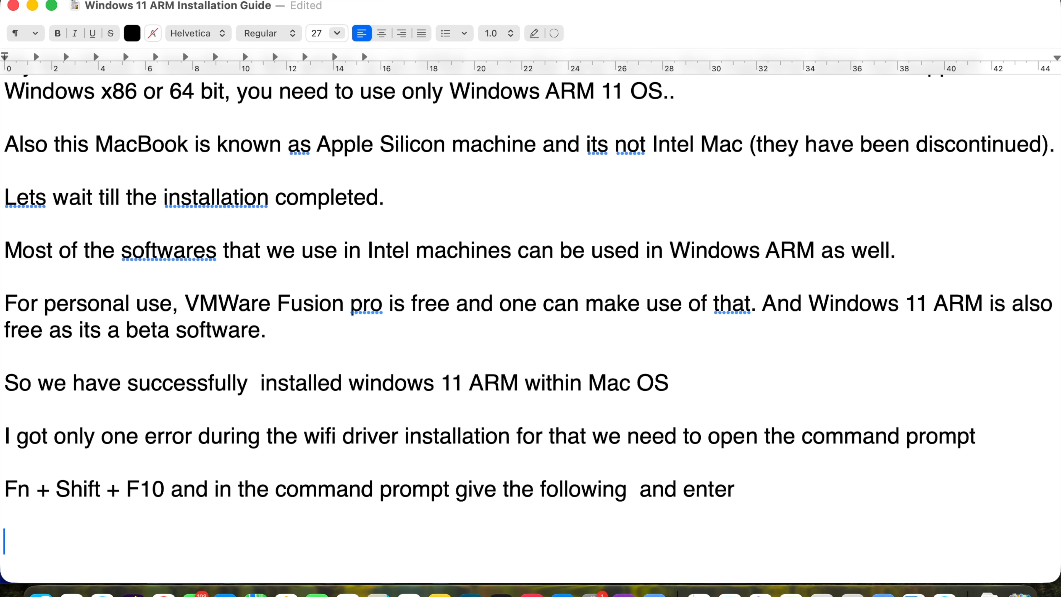
{"action": "type", "text": "Prmo"}
{"action": "key", "text": "BackSpace"}
{"action": "key", "text": "BackSpace"}
{"action": "type", "text": "pmpt"}
{"action": "key", "text": "BackSpace"}
{"action": "key", "text": "BackSpace"}
{"action": "key", "text": "BackSpace"}
{"action": "key", "text": "BackSpace"}
{"action": "type", "text": "ompt>"}
{"action": "scroll", "coordinate": [403, 467], "scroll_direction": "down", "scroll_amount": 3}
{"action": "type", "text": "OOBE\\BYPASSNRO"}
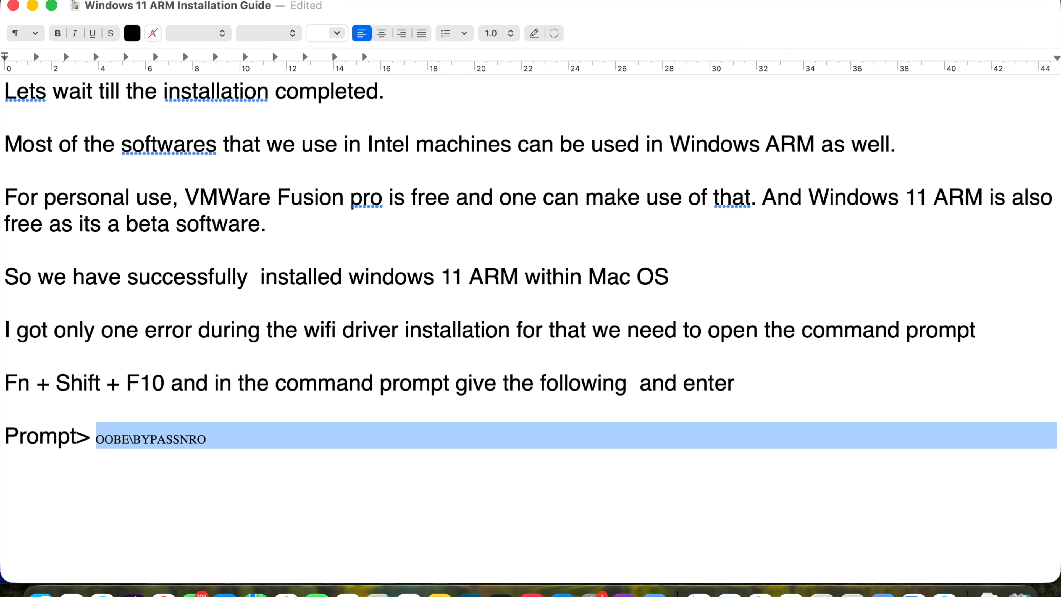
- Write "Once, the above command s given, the windows VM restarts and the issue get resolved." below the command line
{"action": "left_click", "coordinate": [251, 500]}
{"action": "type", "text": "Once, "}
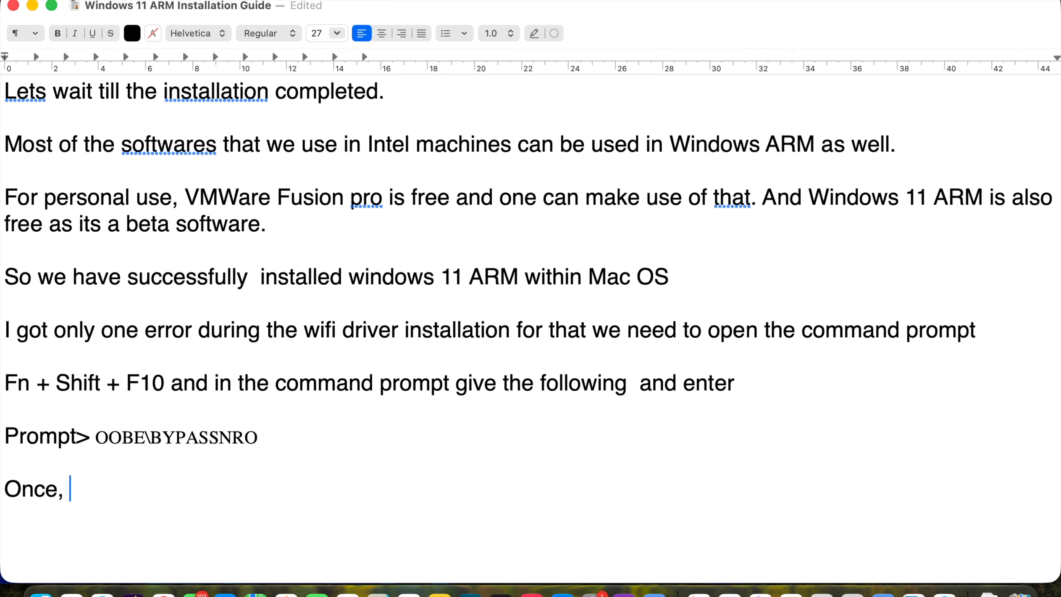
{"action": "type", "text": "the above command s given"}
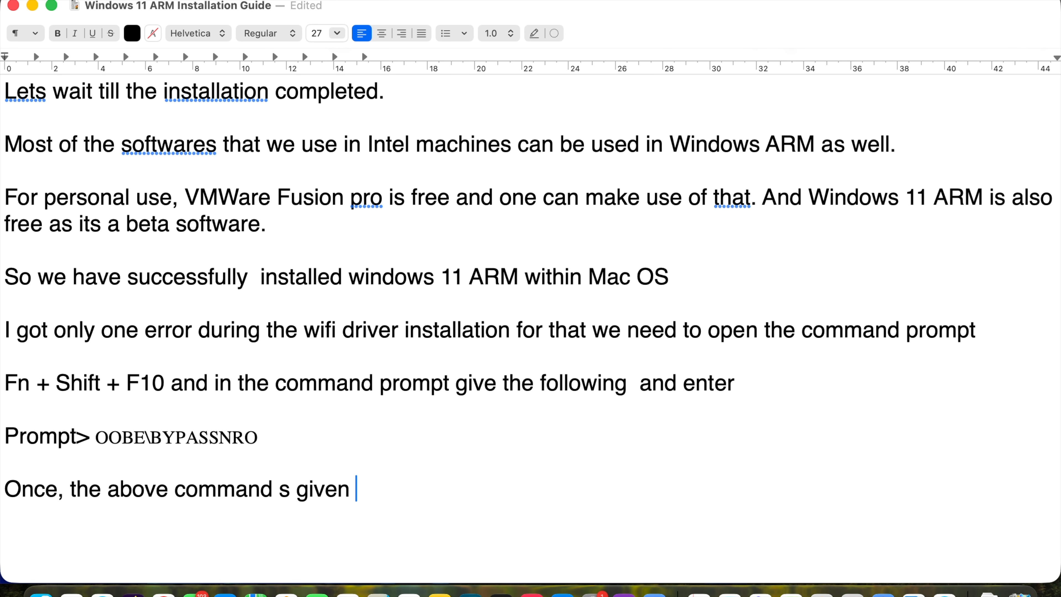
{"action": "type", "text": ", the windows VM re"}
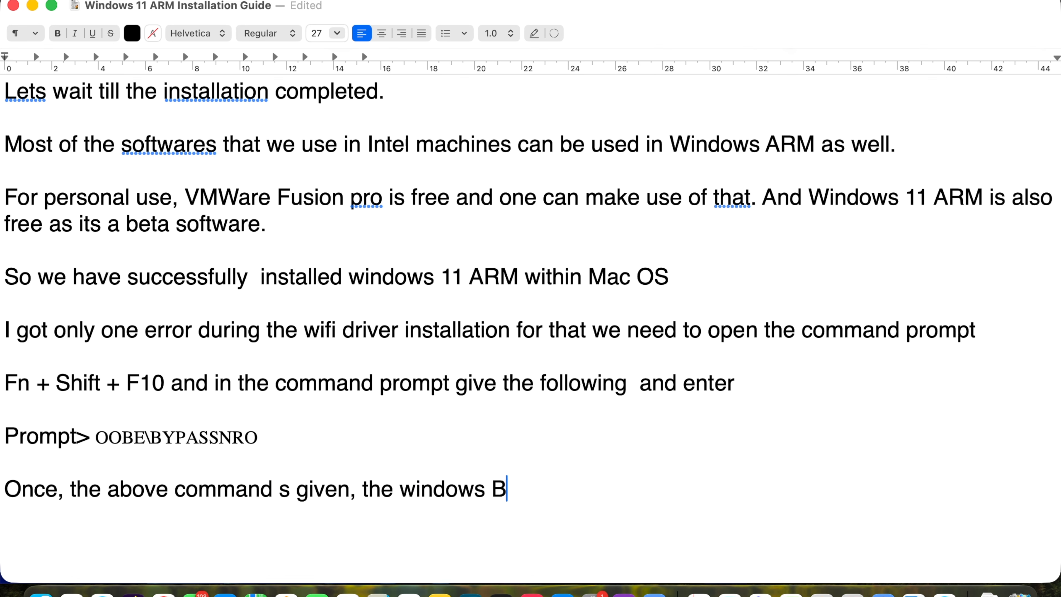
{"action": "type", "text": "s"}
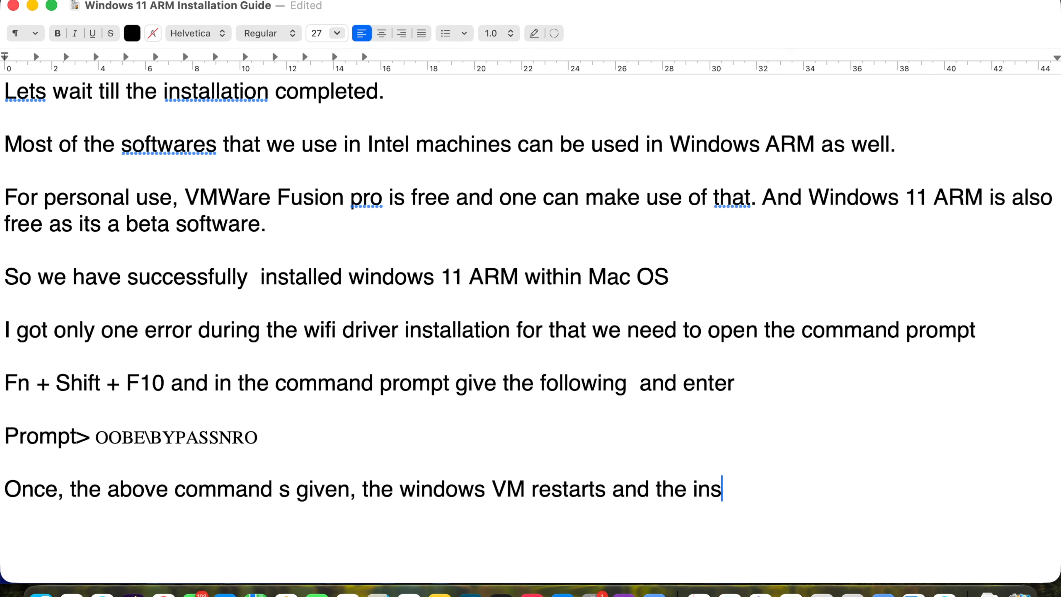
{"action": "type", "text": "tarts and the issue get resolved."}
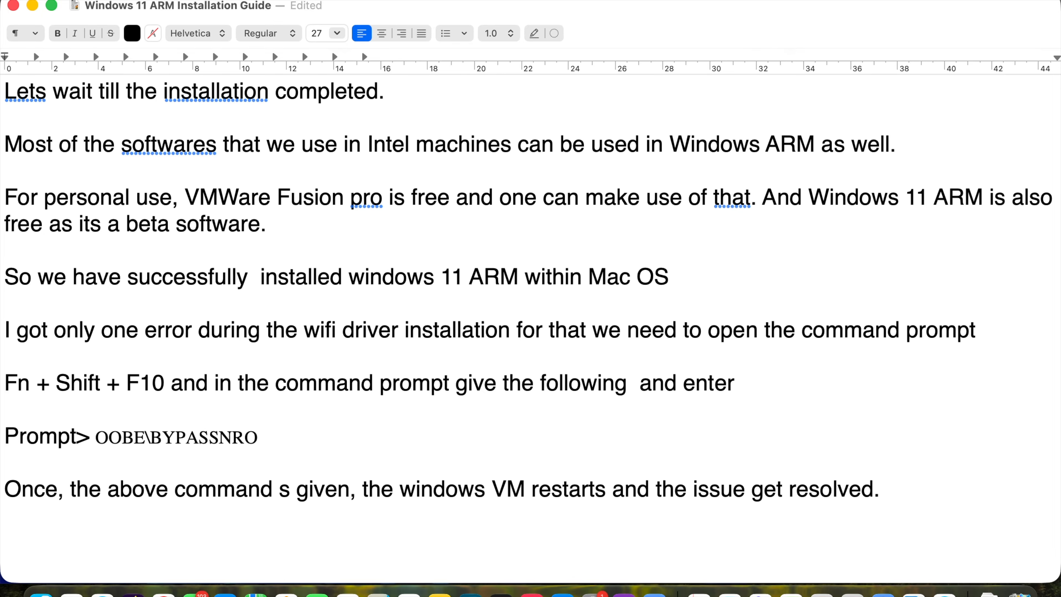
- Switch to VMware Fusion and sign in to Windows with the account password
{"action": "key", "text": "super+Tab"}
{"action": "key", "text": "super+Tab"}
{"action": "key", "text": "super+Tab"}
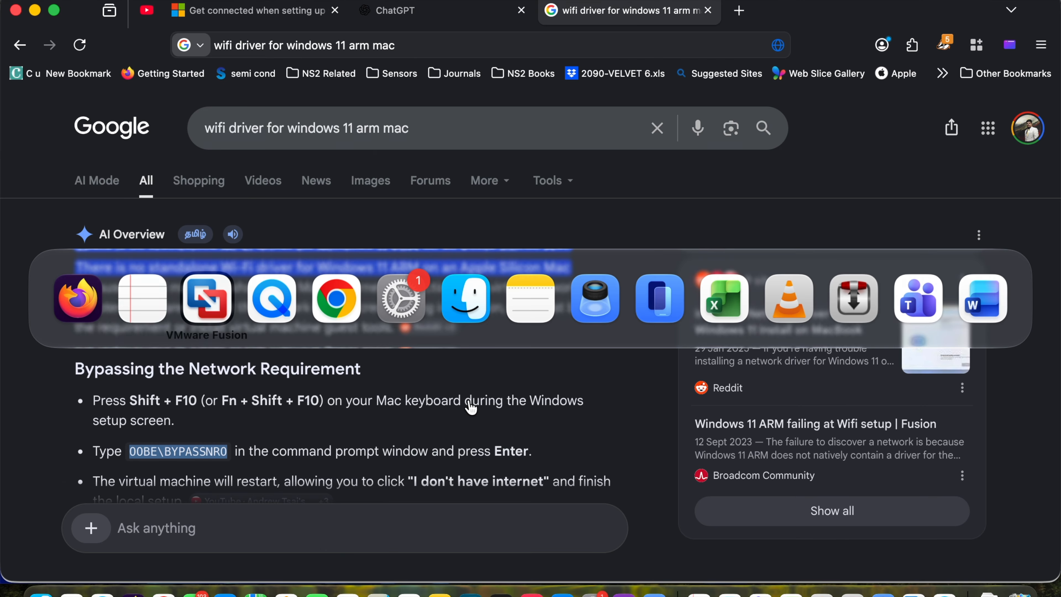
{"action": "left_click", "coordinate": [514, 294]}
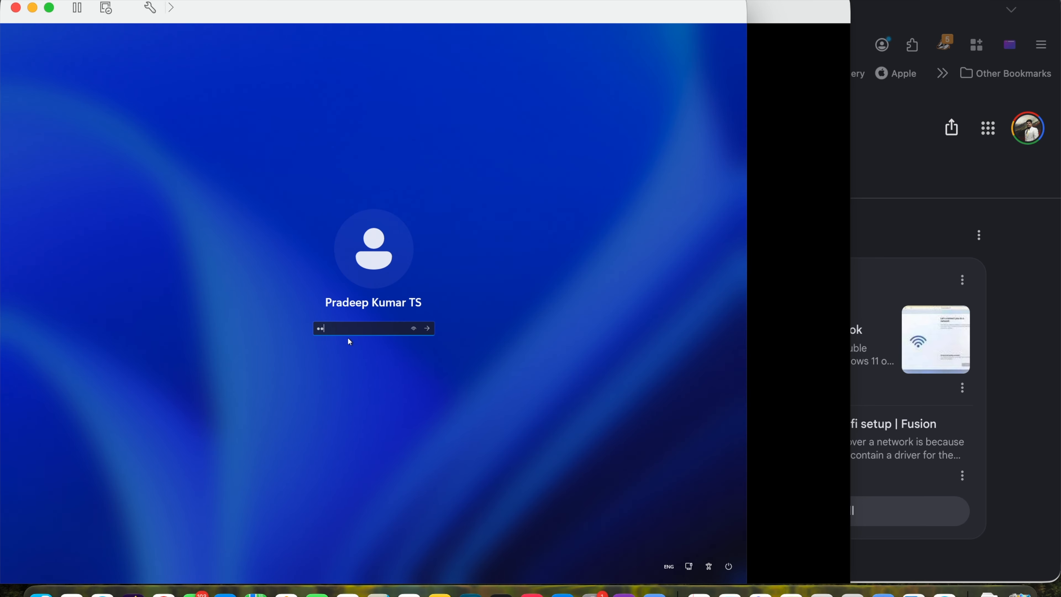
{"action": "key", "text": "Return"}
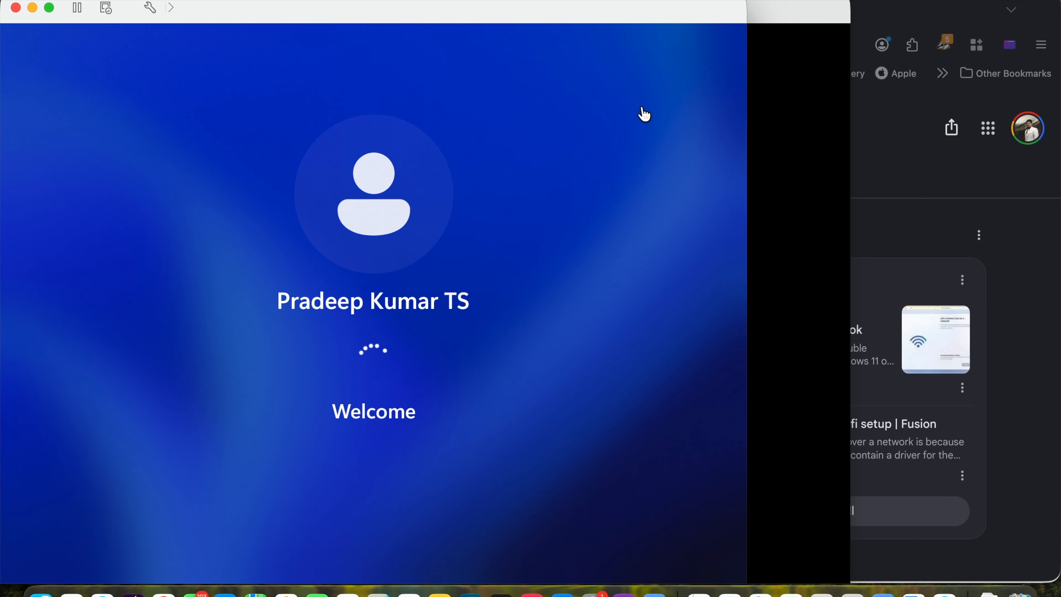
- Switch the virtual machine to full screen and open Notepad in Windows
{"action": "double_click", "coordinate": [625, 5]}
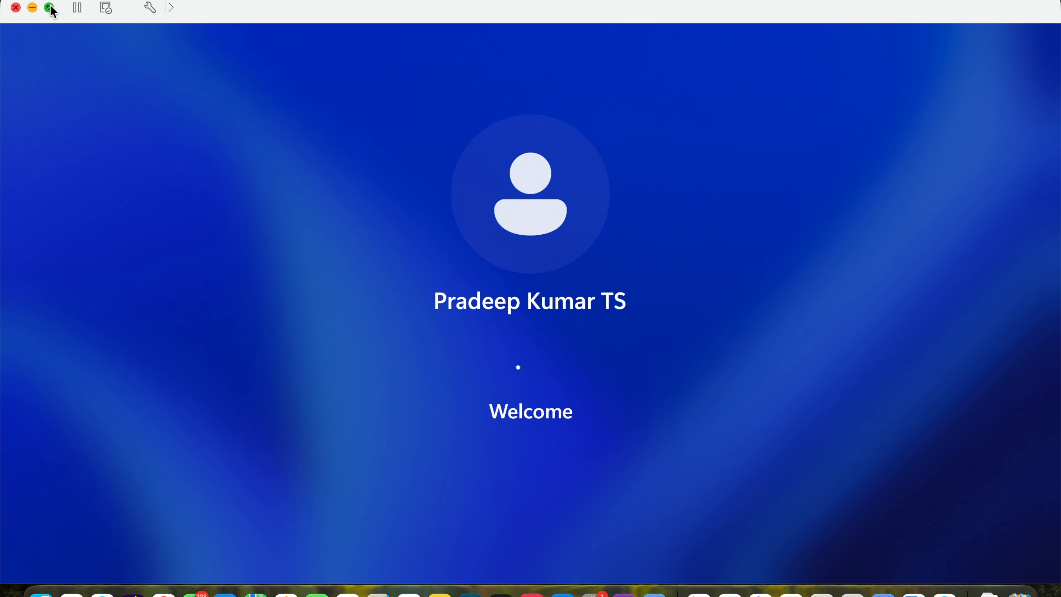
{"action": "left_click", "coordinate": [49, 8]}
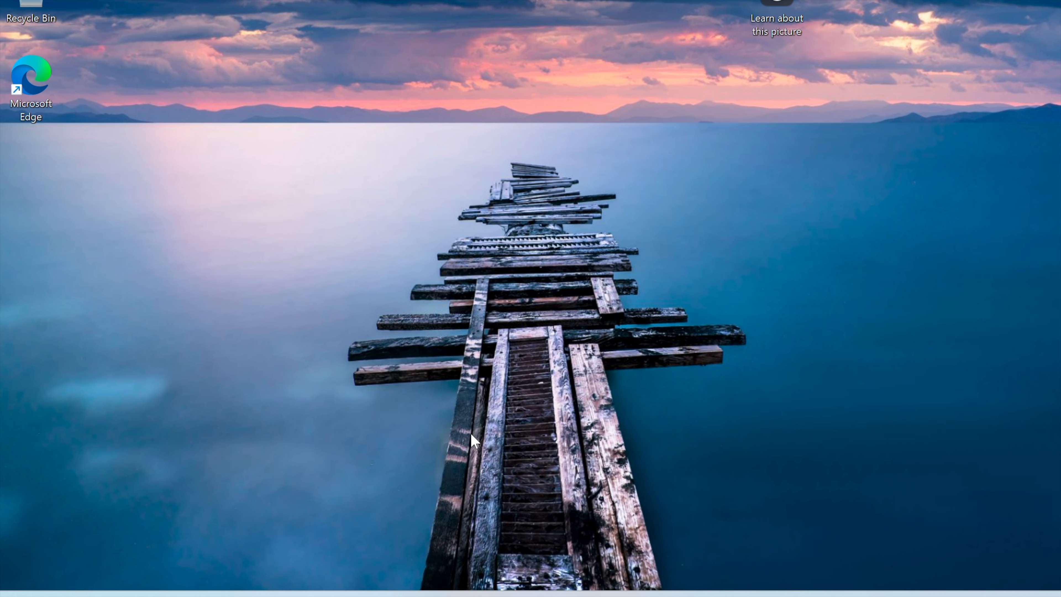
{"action": "left_click", "coordinate": [346, 595]}
{"action": "type", "text": "notepa"}
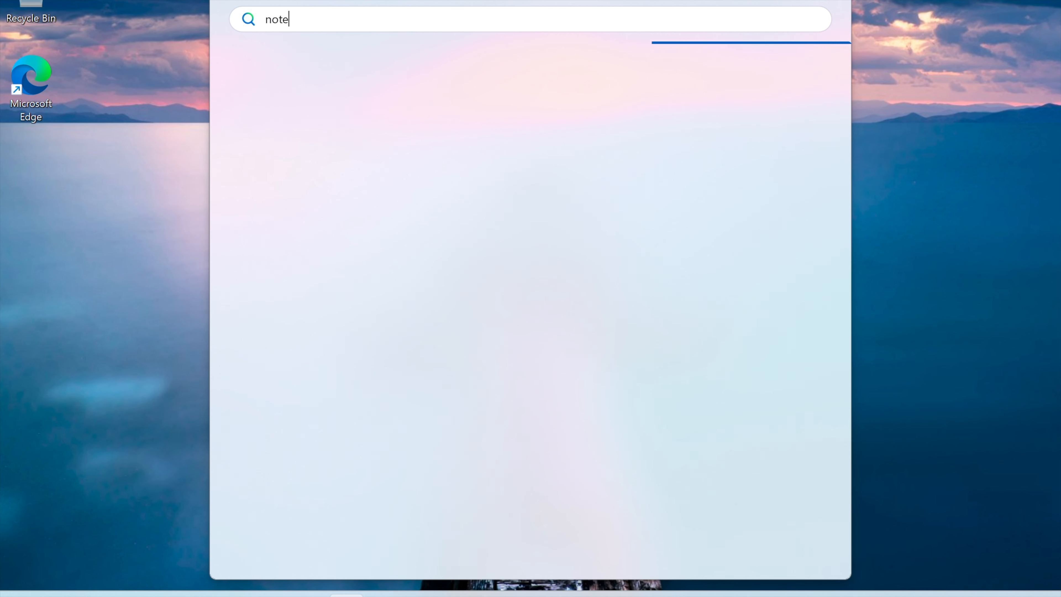
{"action": "key", "text": "BackSpace"}
{"action": "key", "text": "BackSpace"}
{"action": "key", "text": "BackSpace"}
{"action": "key", "text": "BackSpace"}
{"action": "key", "text": "BackSpace"}
{"action": "key", "text": "BackSpace"}
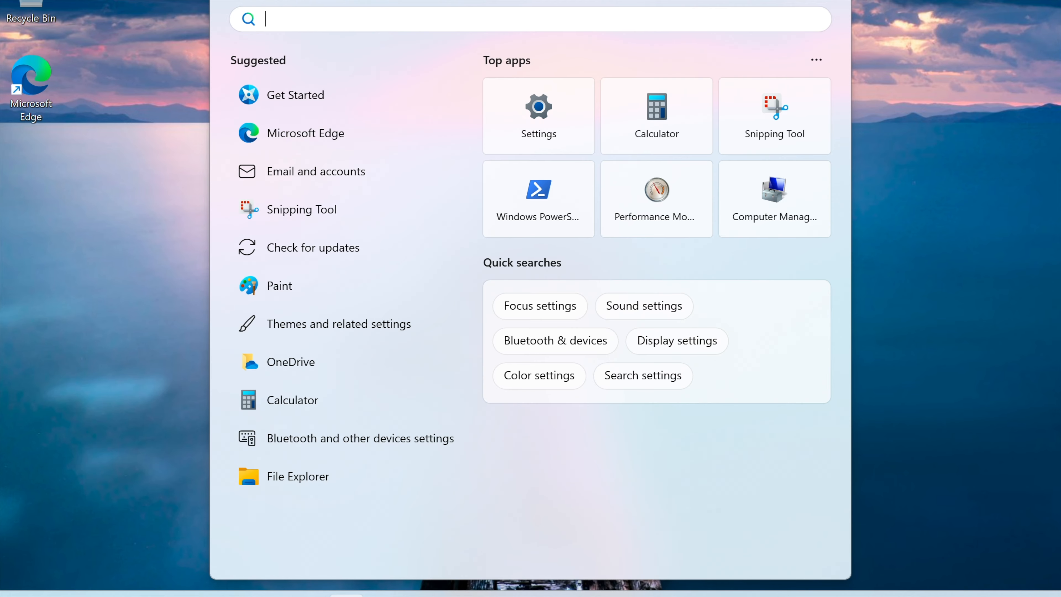
{"action": "type", "text": "notepad"}
{"action": "key", "text": "Return"}
- Write "Windows Successfully installed" on the second line of the blank note and zoom the text to 180%
{"action": "key", "text": "Return"}
{"action": "type", "text": "Windows Suc"}
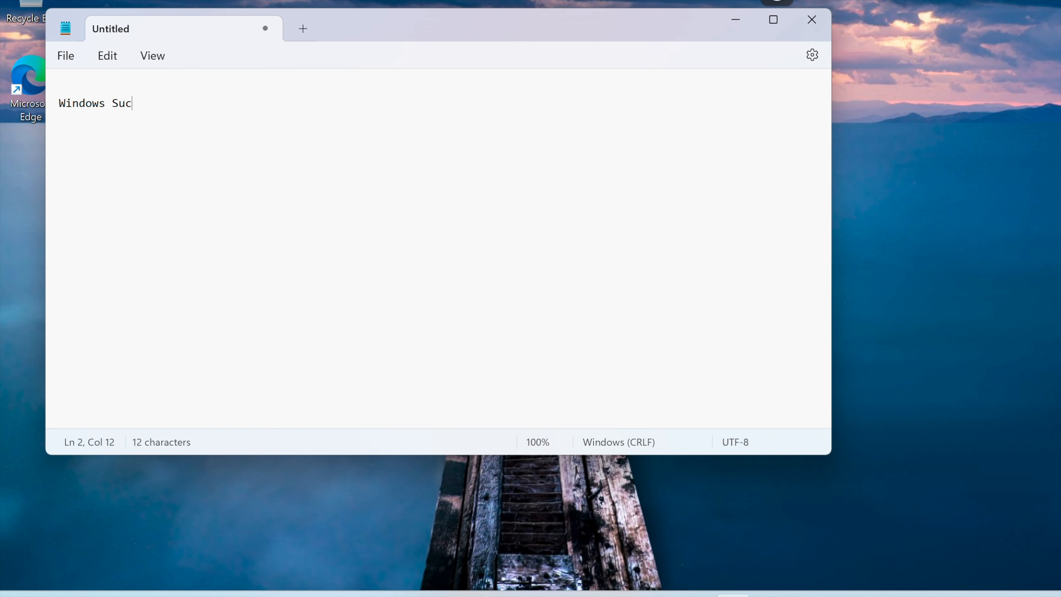
{"action": "type", "text": "cessfully installed"}
{"action": "scroll", "coordinate": [377, 139], "scroll_direction": "up", "scroll_amount": 8}
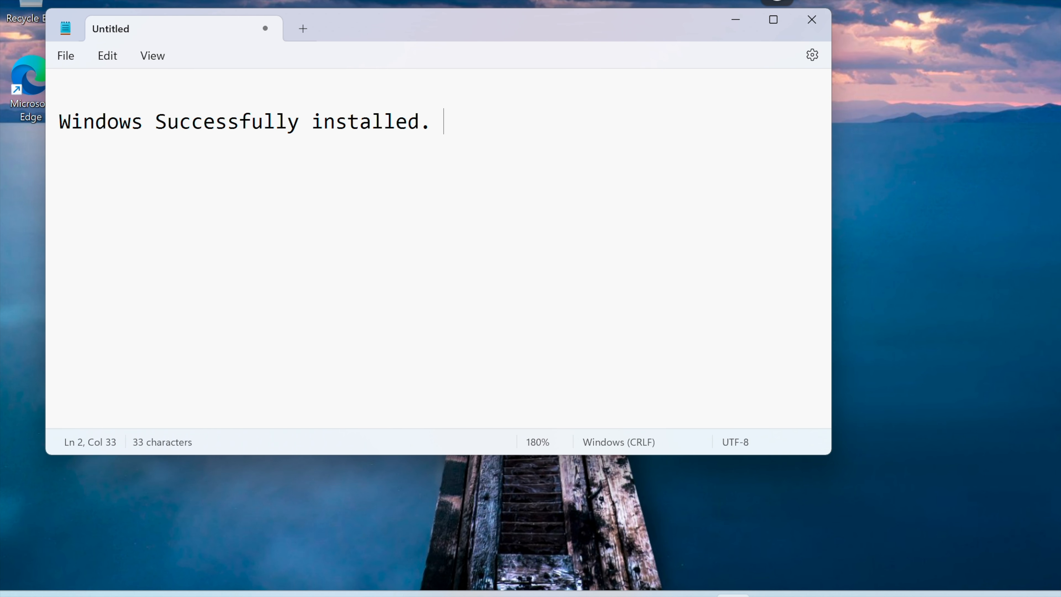
- Continue the note's line with ". this windows use two CPU cores and 4GB RAM." and leave a blank line below
{"action": "type", "text": ". the"}
{"action": "key", "text": "BackSpace"}
{"action": "key", "text": "BackSpace"}
{"action": "type", "text": "is wind"}
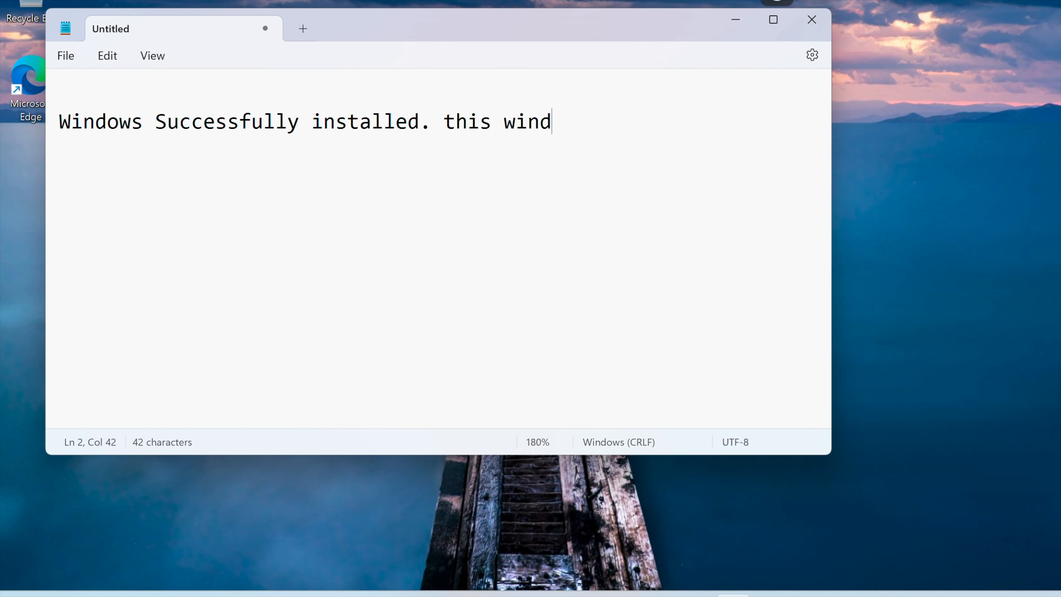
{"action": "type", "text": "ows use two CPU cores"}
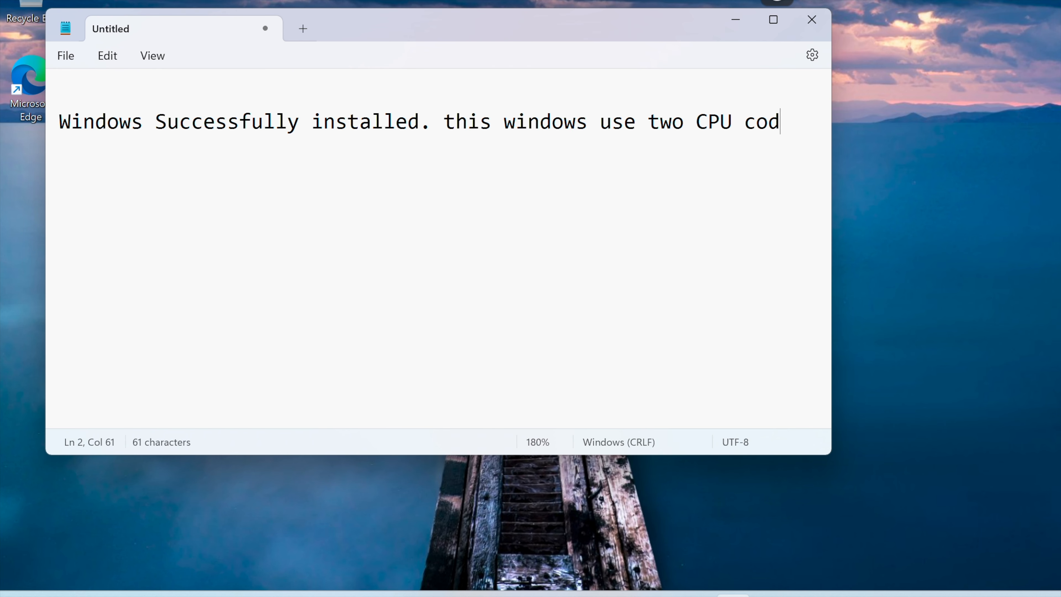
{"action": "type", "text": " and 4"}
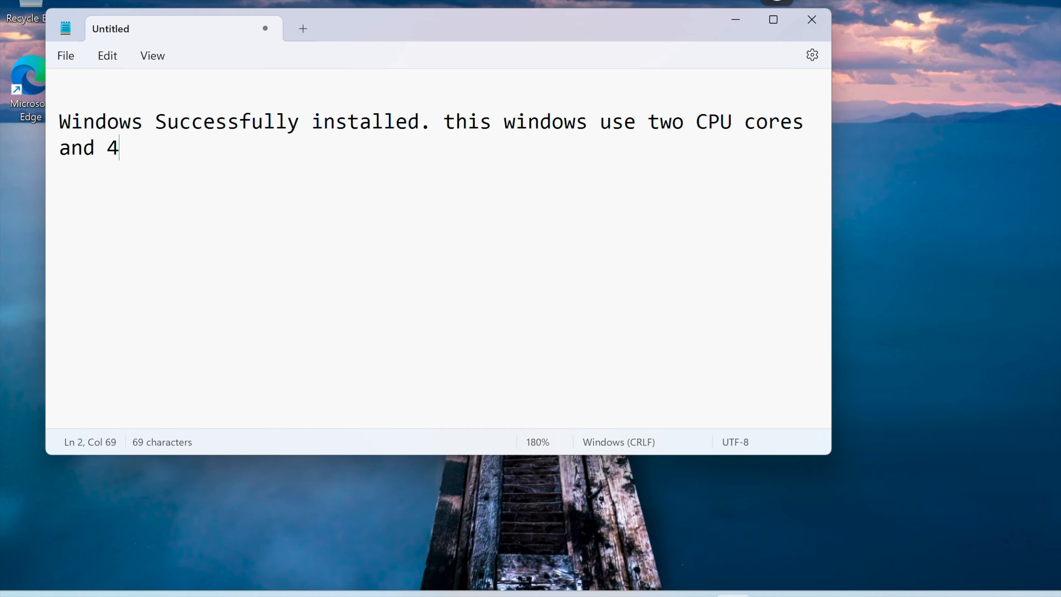
{"action": "type", "text": "GB RAThan"}
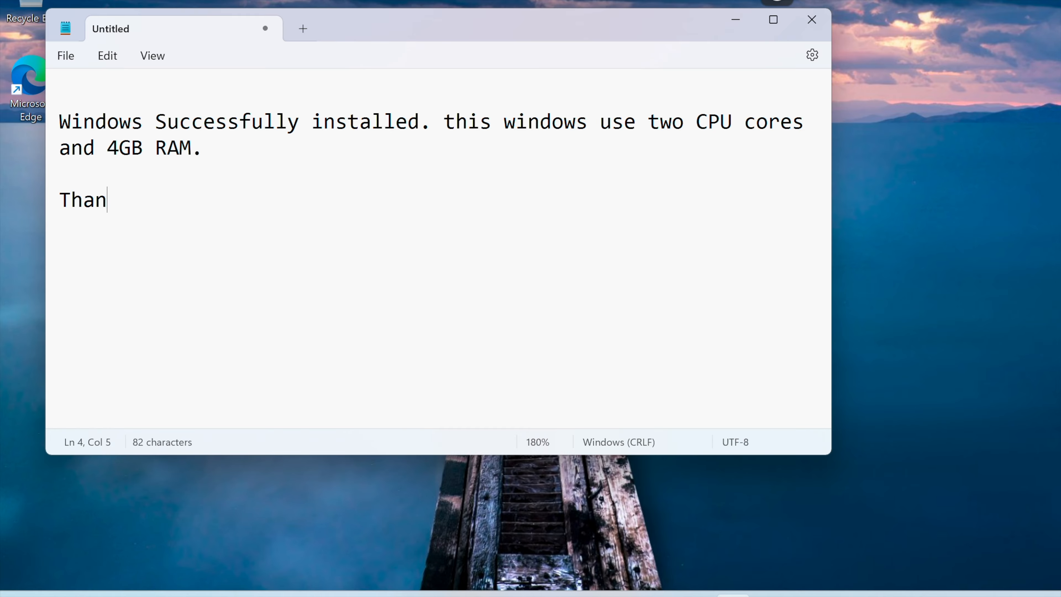
- Complete the closing line as "Thanks for watching the video and subscribe to my channel"
{"action": "type", "text": "ks for watching the video and "}
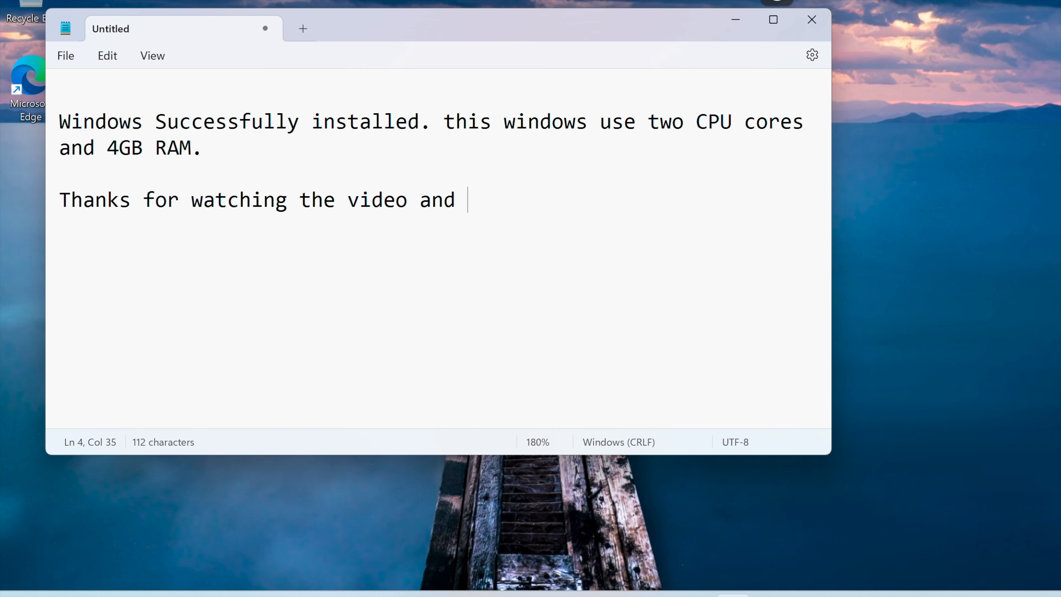
{"action": "type", "text": "subscrtober"}
{"action": "key", "text": "BackSpace"}
{"action": "key", "text": "BackSpace"}
{"action": "key", "text": "BackSpace"}
{"action": "key", "text": "BackSpace"}
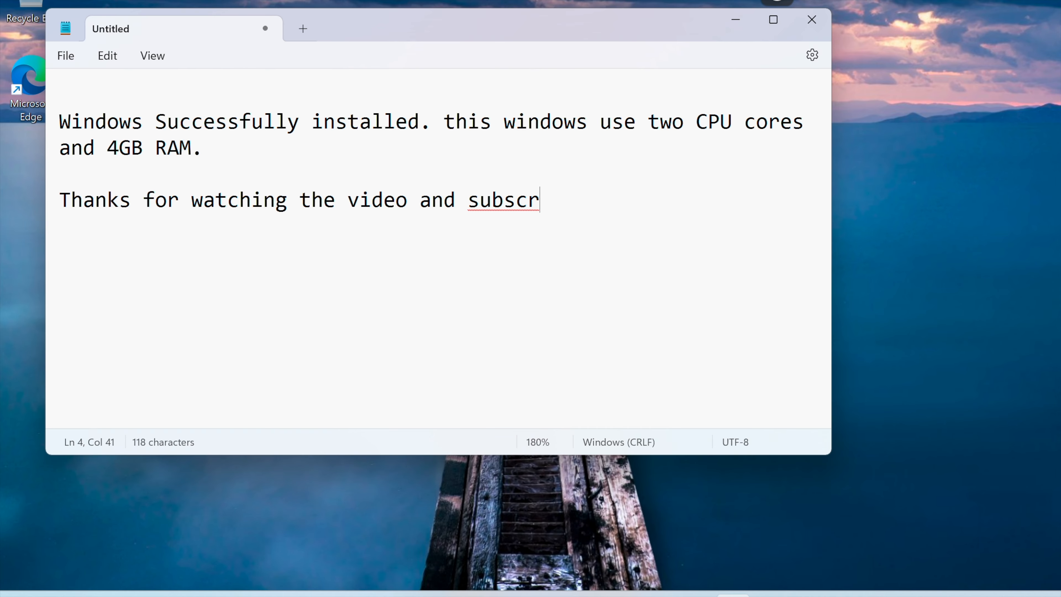
{"action": "type", "text": "ibe to "}
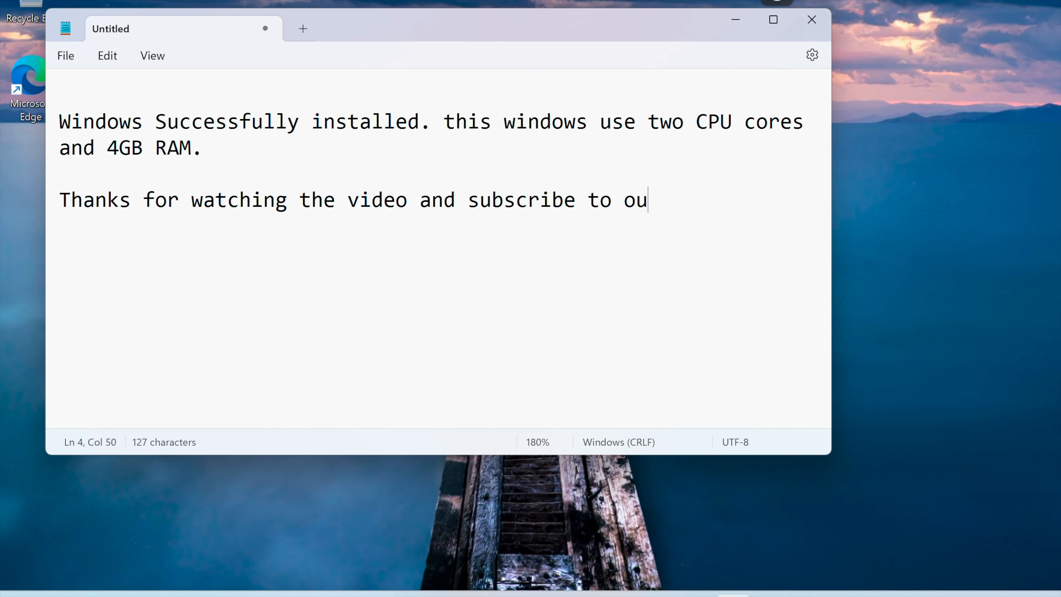
{"action": "type", "text": "my channel"}
- Insert the line "We will install two software" above the thank-you line and delete the thank-you line
{"action": "key", "text": "Up"}
{"action": "key", "text": "Return"}
{"action": "key", "text": "Return"}
{"action": "key", "text": "Up"}
{"action": "key", "text": "Up"}
{"action": "key", "text": "Return"}
{"action": "type", "text": "We will install two software"}
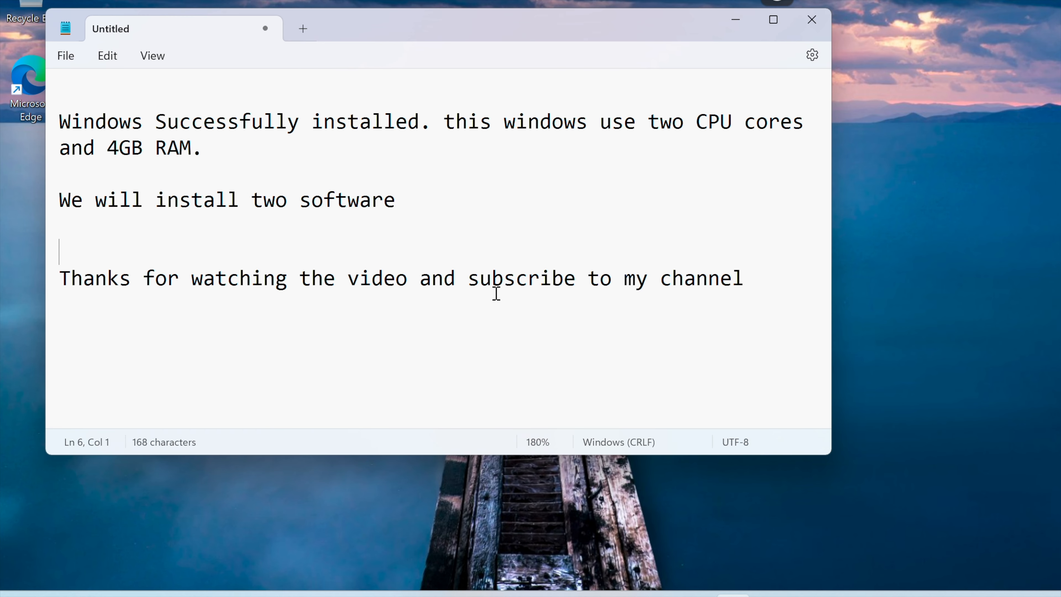
{"action": "triple_click", "coordinate": [504, 279]}
{"action": "key", "text": "BackSpace"}
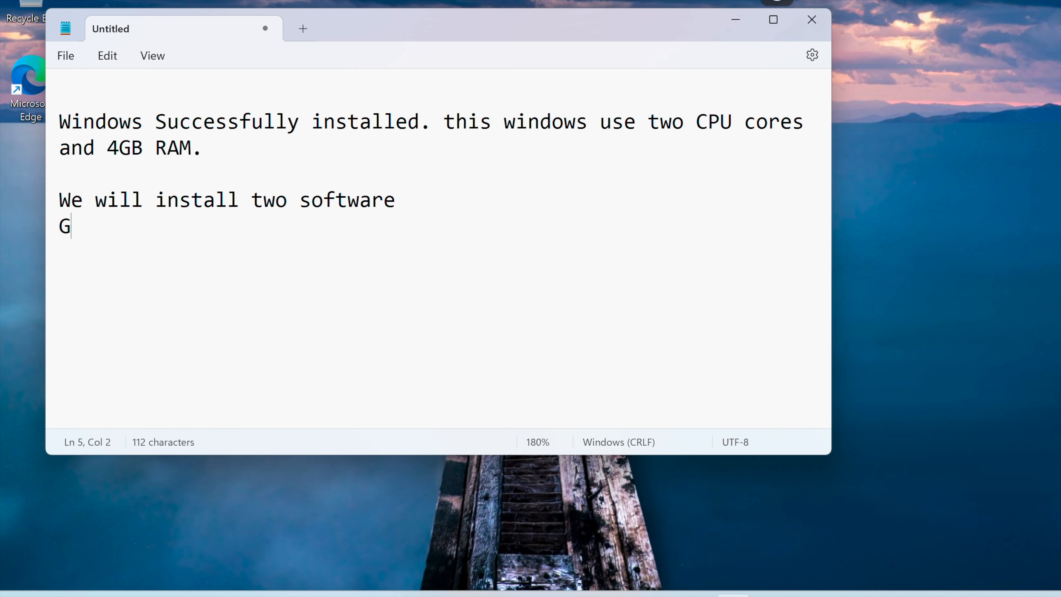
- Write "Google Chrome and Irfanview which is an image editing software." below the line about the two software
{"action": "type", "text": "ooge"}
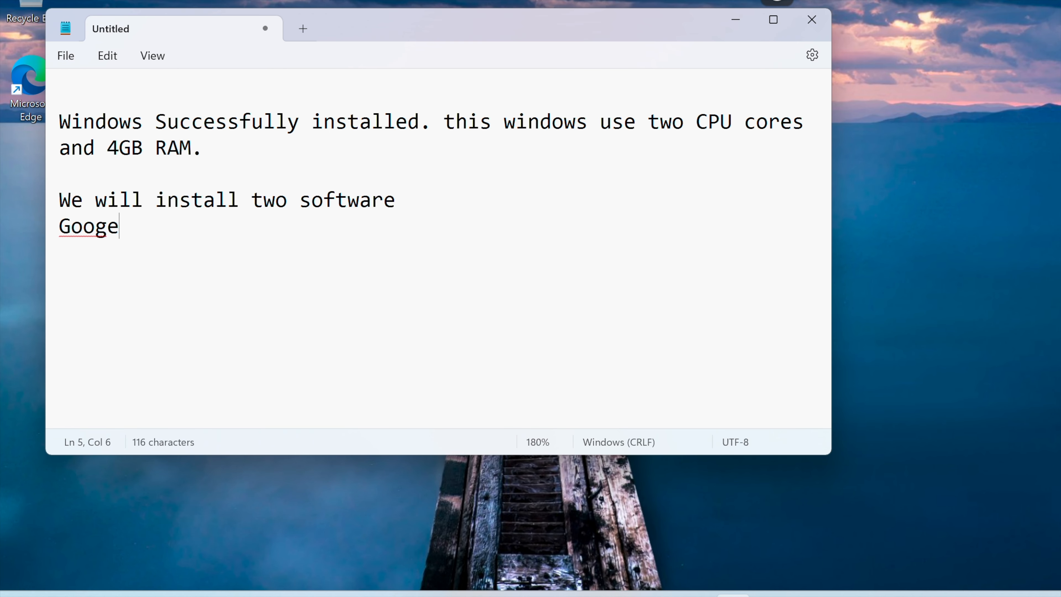
{"action": "type", "text": "l Chrle Cho"}
{"action": "key", "text": "BackSpace"}
{"action": "type", "text": "rome and If"}
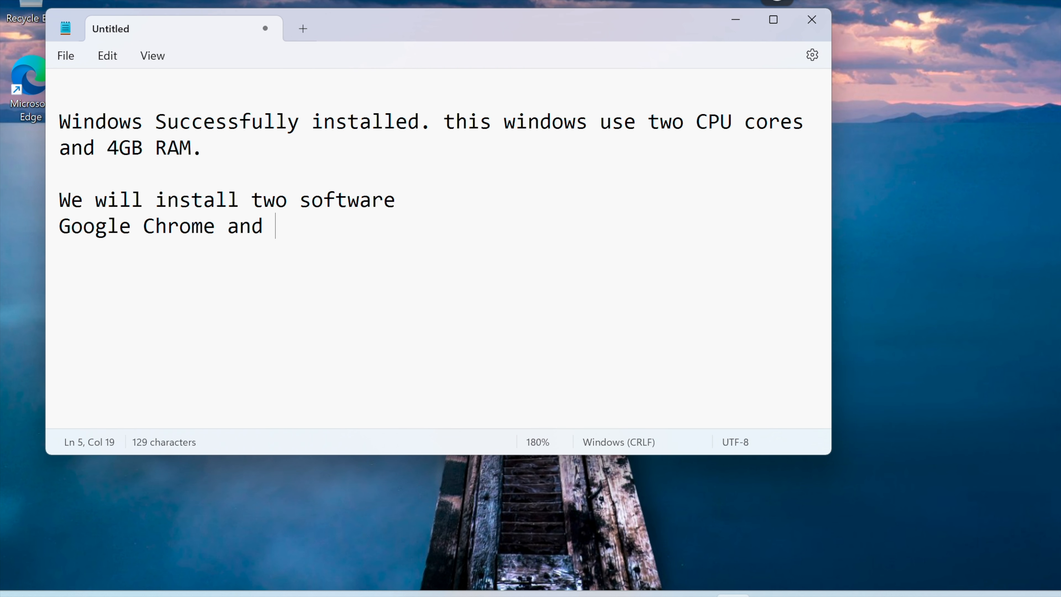
{"action": "key", "text": "BackSpace"}
{"action": "type", "text": "rgfa"}
{"action": "key", "text": "BackSpace"}
{"action": "key", "text": "BackSpace"}
{"action": "key", "text": "BackSpace"}
{"action": "type", "text": "fanview which is an image editi"}
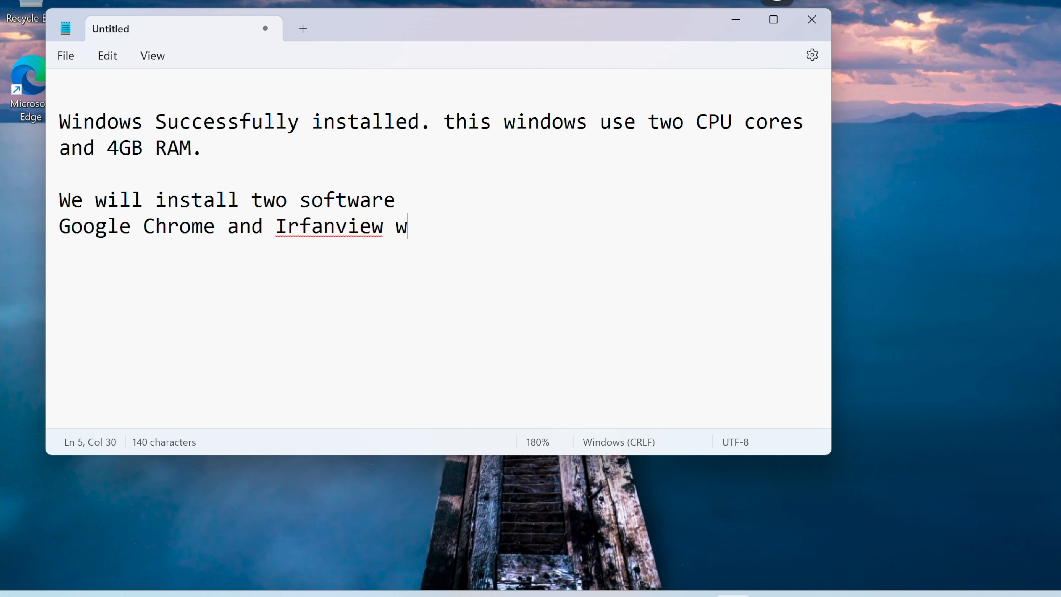
{"action": "type", "text": "ng software."}
{"action": "key", "text": "Return"}
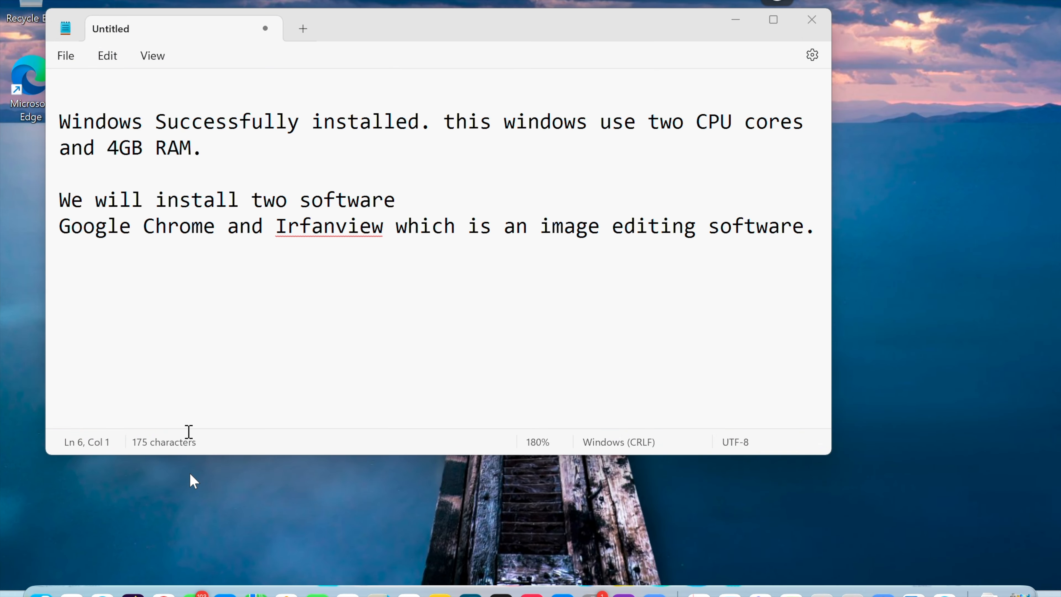
- Launch Microsoft Edge and accept its first-run setup pages with the default choices
{"action": "key", "text": "super"}
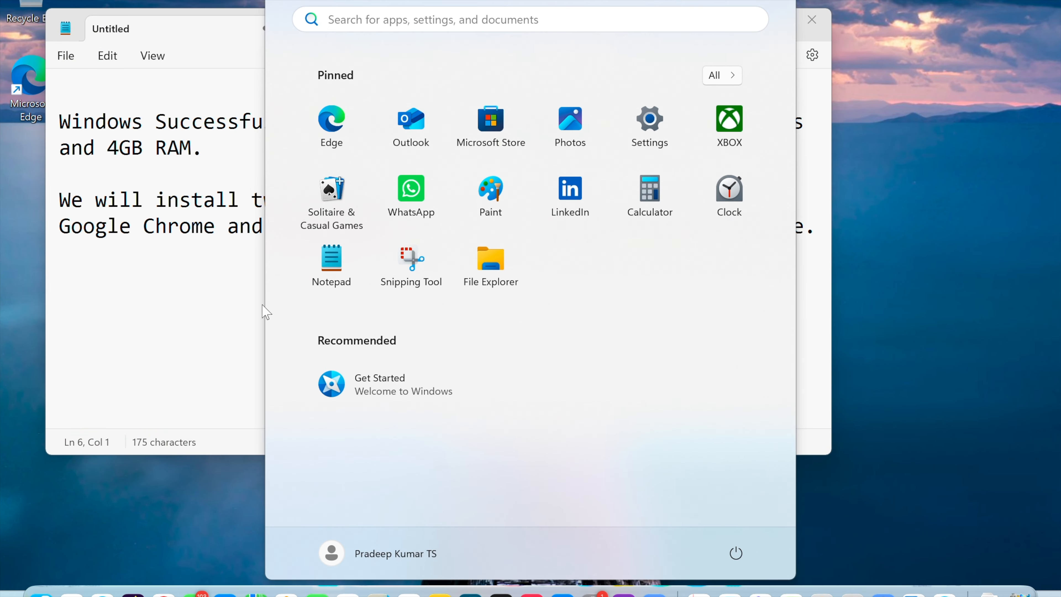
{"action": "left_click", "coordinate": [336, 121]}
{"action": "left_click", "coordinate": [142, 505]}
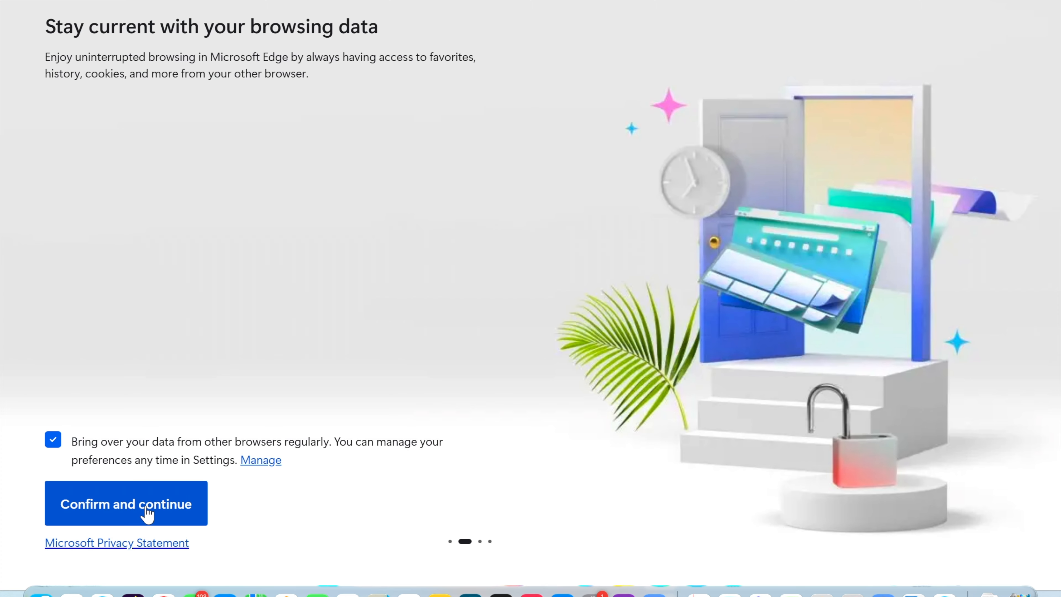
{"action": "left_click", "coordinate": [144, 503]}
{"action": "left_click", "coordinate": [167, 515]}
{"action": "left_click", "coordinate": [165, 508]}
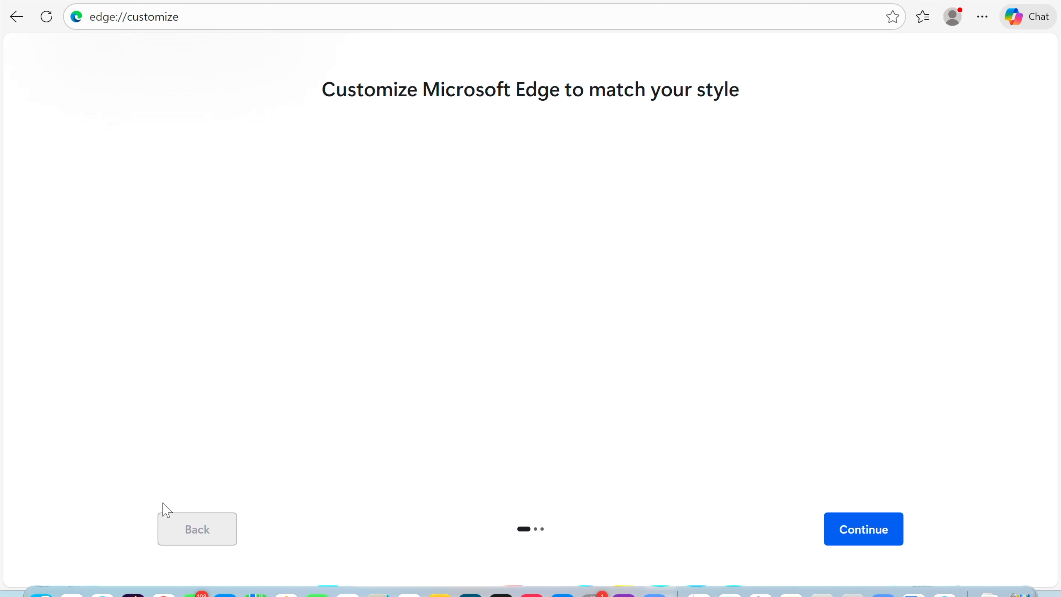
{"action": "left_click", "coordinate": [204, 22]}
{"action": "type", "text": "irfanview"}
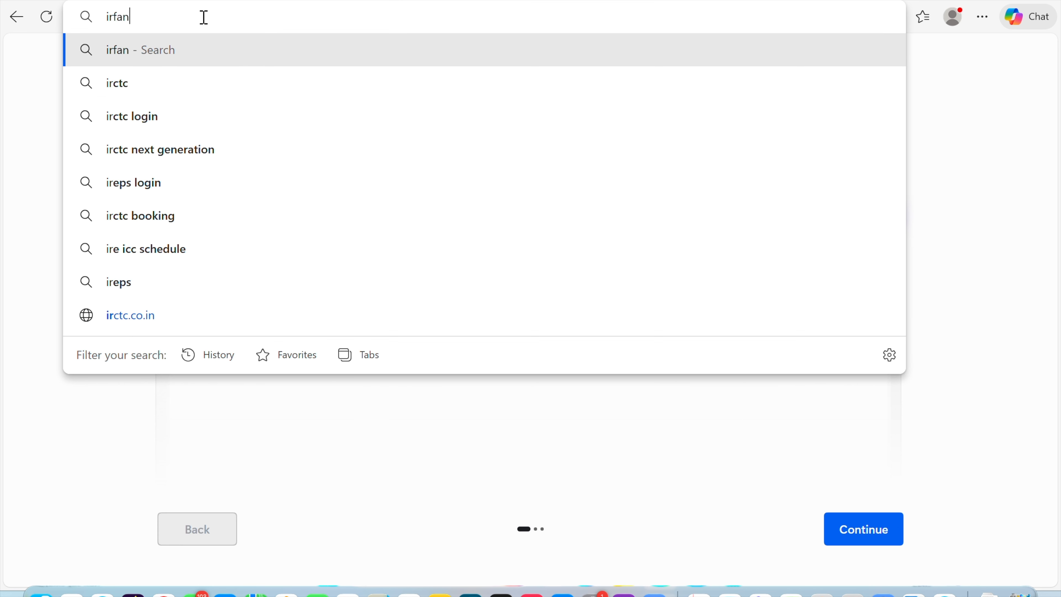
{"action": "key", "text": "Return"}
{"action": "left_click", "coordinate": [227, 311]}
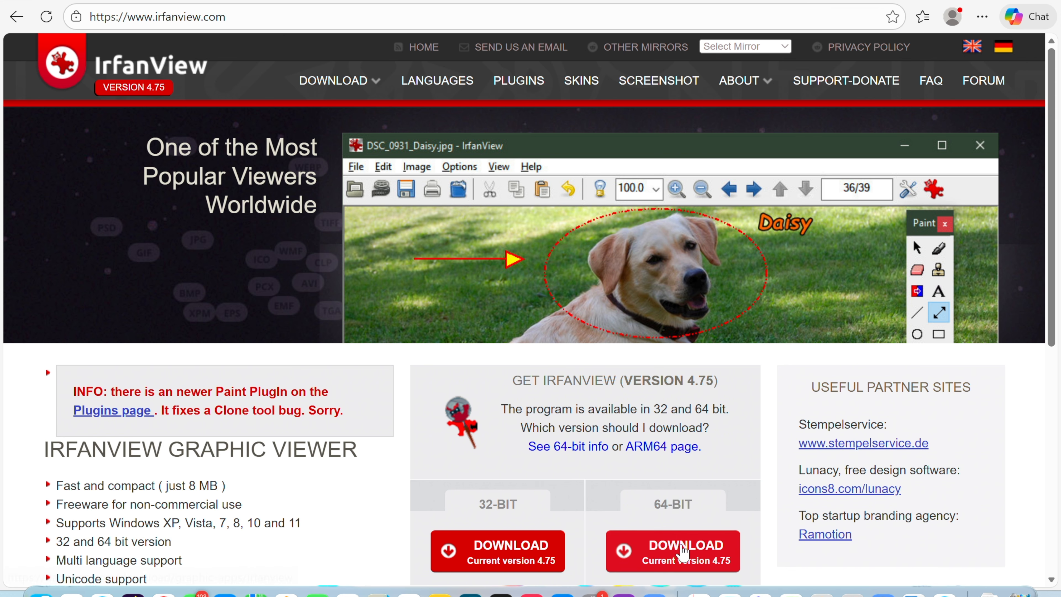
- Download the 64-bit IrfanView Windows installer through the dAppCDN download page
{"action": "left_click", "coordinate": [683, 553]}
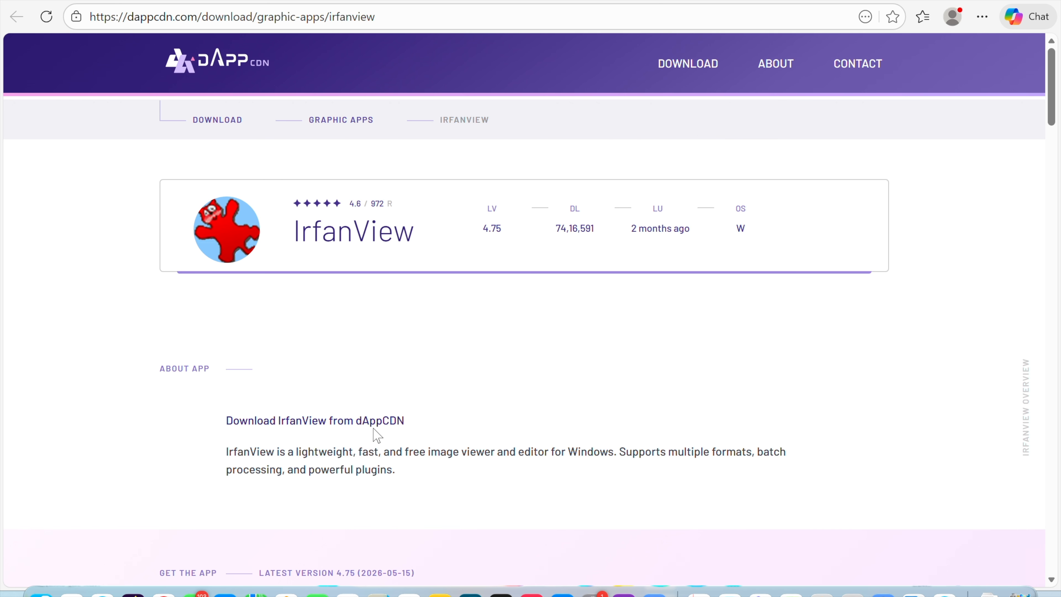
{"action": "scroll", "coordinate": [376, 434], "scroll_direction": "down", "scroll_amount": 10}
{"action": "scroll", "coordinate": [372, 433], "scroll_direction": "up", "scroll_amount": 7}
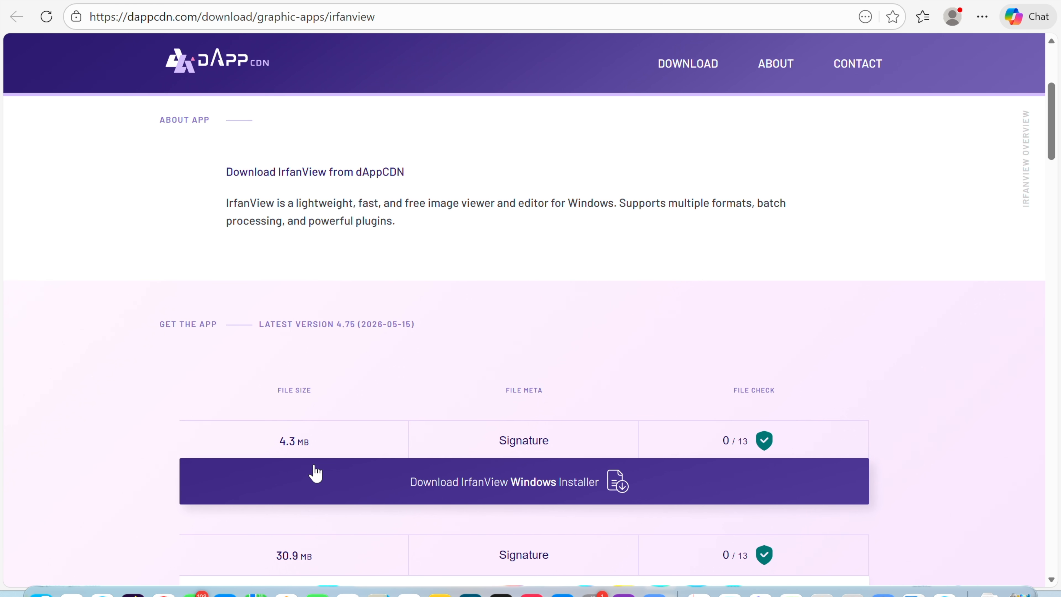
{"action": "left_click", "coordinate": [496, 482]}
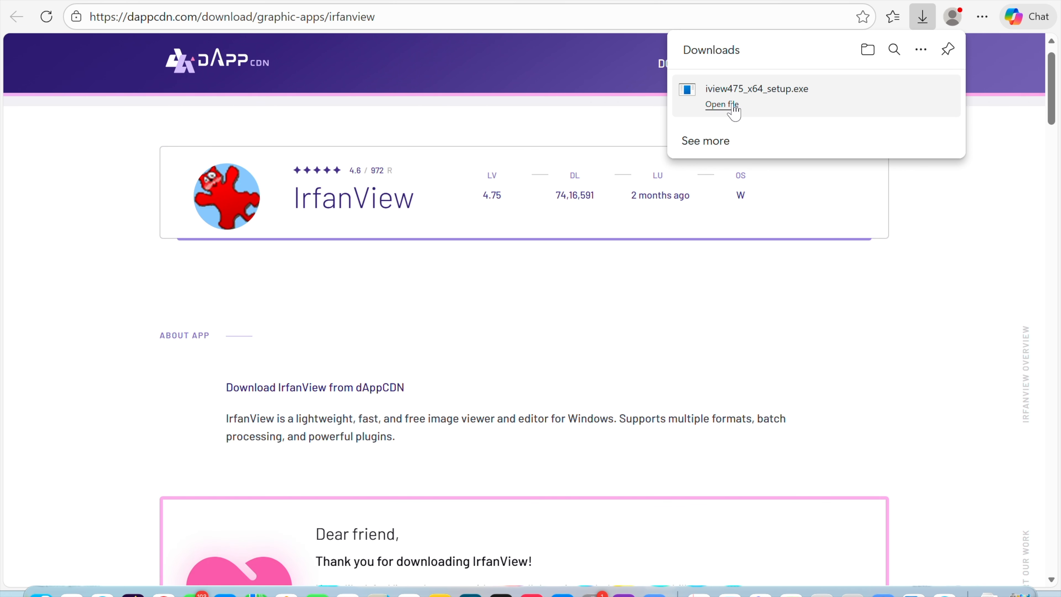
- Run iview475_x64_setup.exe, allow it to make changes, and install IrfanView without associating any file extensions
{"action": "left_click", "coordinate": [732, 108]}
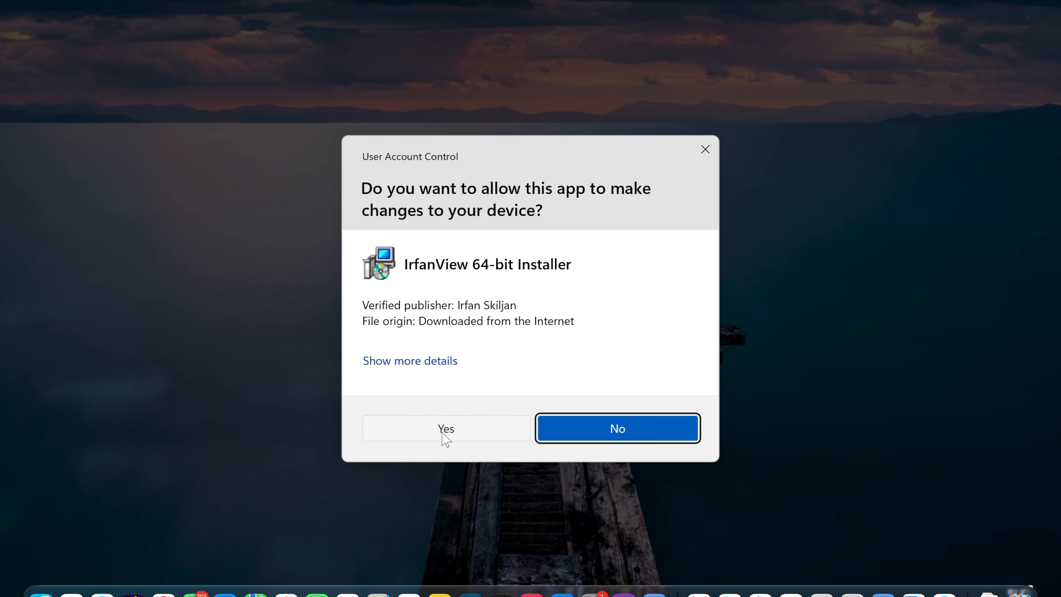
{"action": "left_click", "coordinate": [445, 434]}
{"action": "key", "text": "Return"}
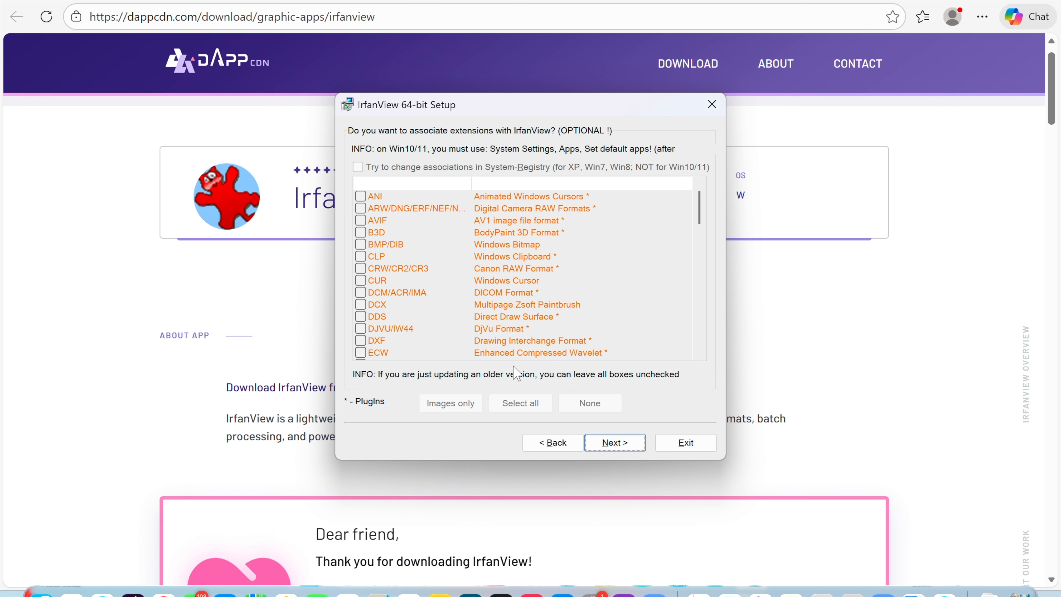
{"action": "left_click", "coordinate": [614, 442]}
{"action": "left_click", "coordinate": [551, 442]}
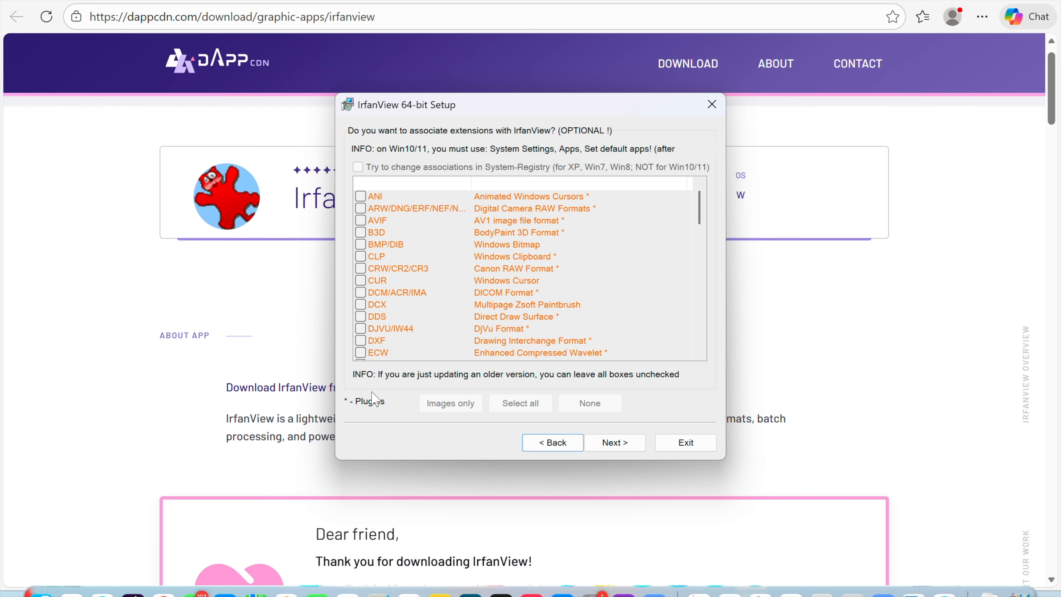
{"action": "left_click", "coordinate": [614, 442]}
{"action": "left_click", "coordinate": [615, 443]}
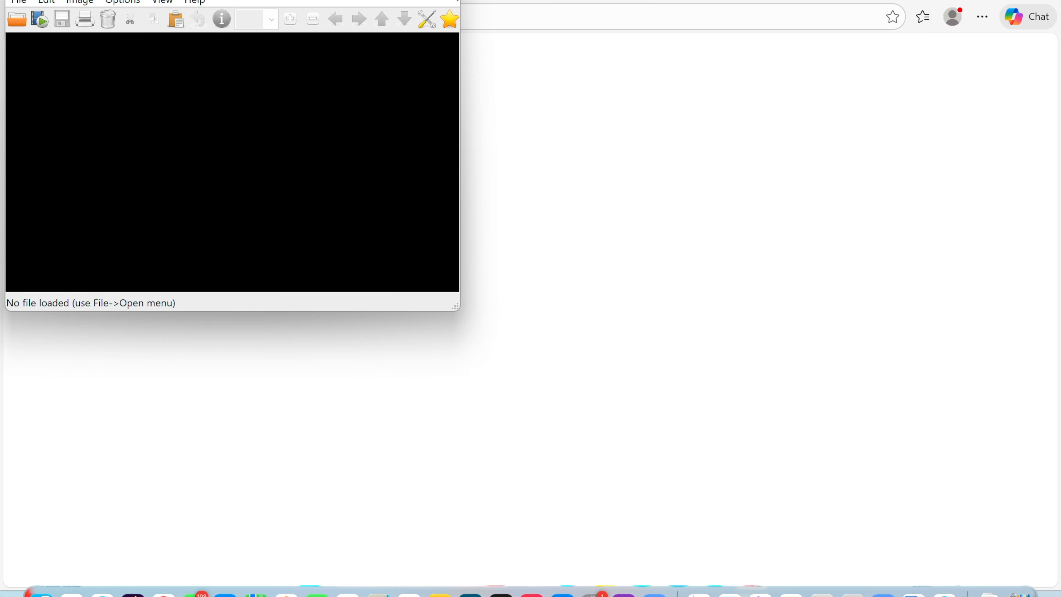
- Search the web for chrome and open the official Google Chrome page
{"action": "left_click", "coordinate": [457, 17]}
{"action": "type", "text": "chrome"}
{"action": "key", "text": "Return"}
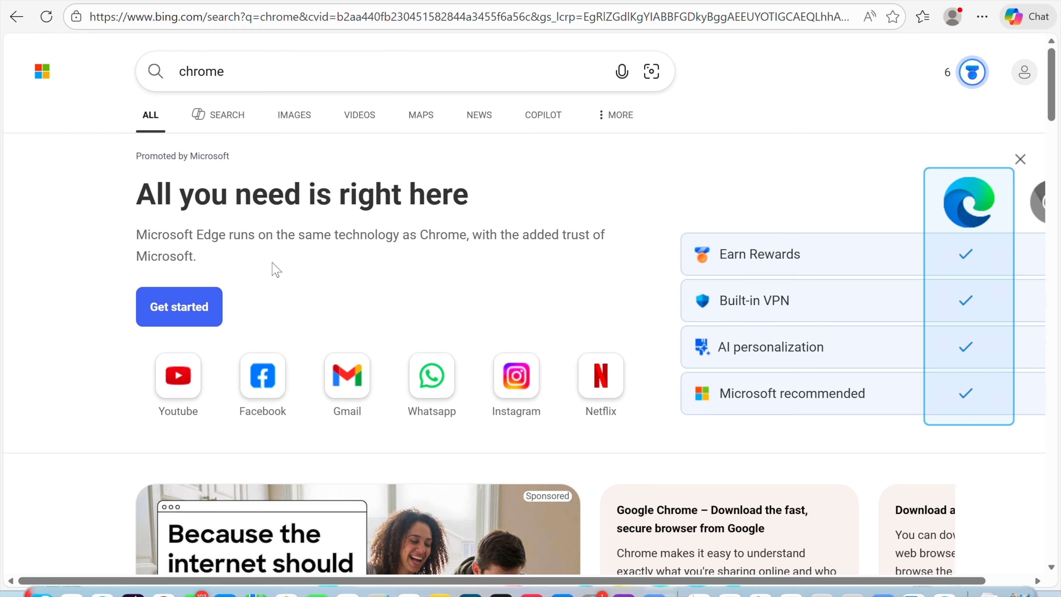
{"action": "scroll", "coordinate": [276, 270], "scroll_direction": "down", "scroll_amount": 10}
{"action": "left_click", "coordinate": [249, 245]}
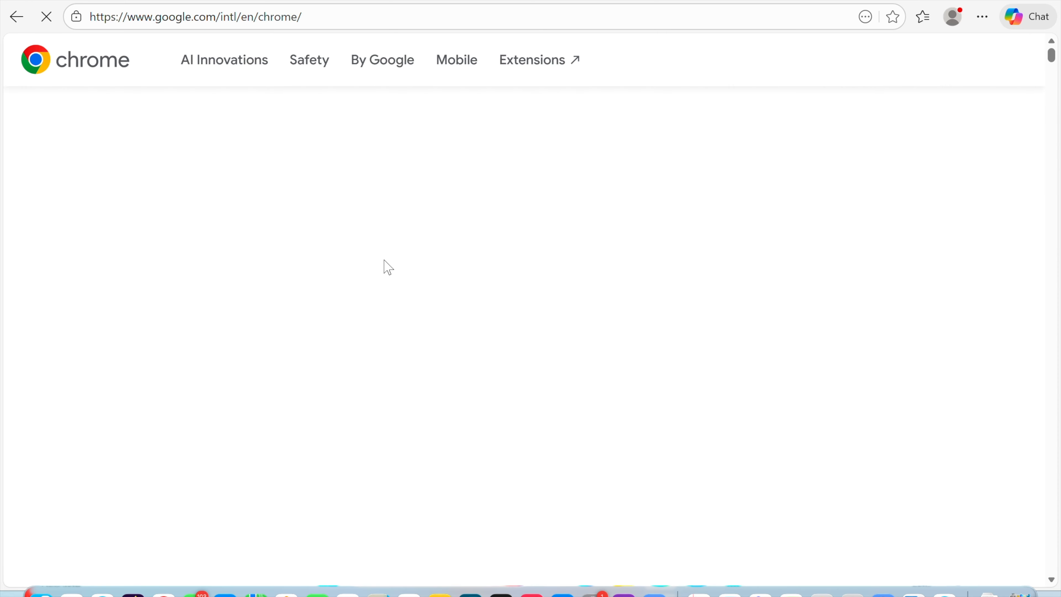
- Download ChromeSetup.exe from the Google Chrome page, run it, and allow the Google Installer to make changes to the device
{"action": "left_click", "coordinate": [208, 398]}
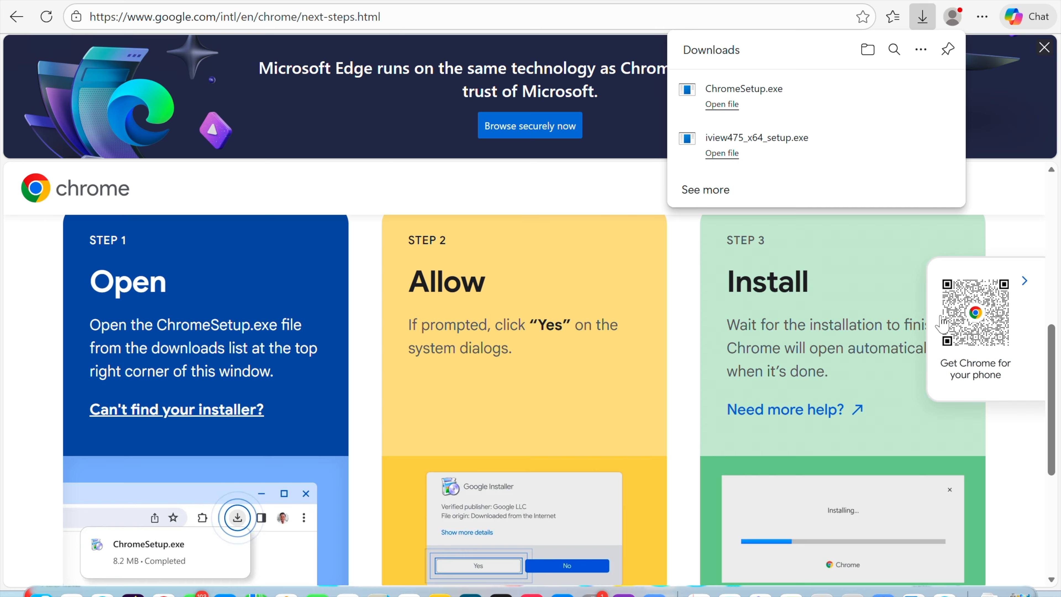
{"action": "left_click", "coordinate": [721, 105]}
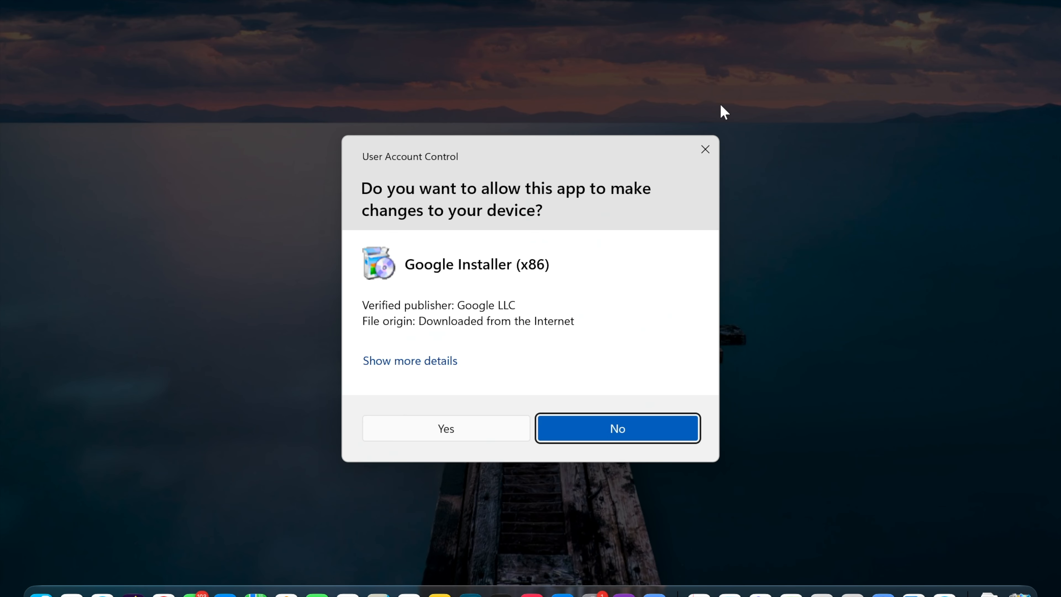
{"action": "left_click", "coordinate": [475, 436]}
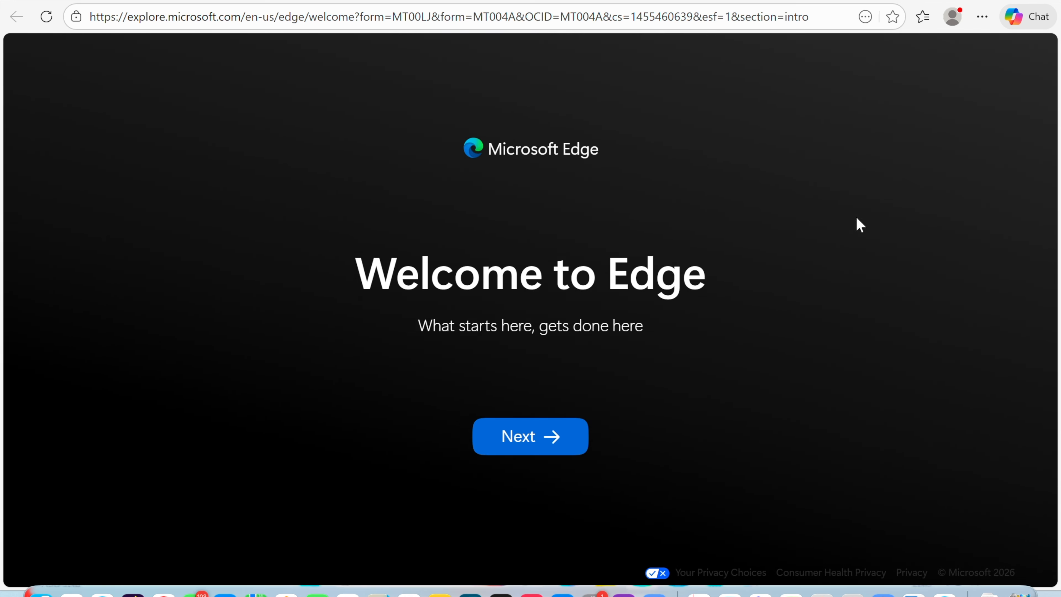
{"action": "left_click", "coordinate": [573, 446]}
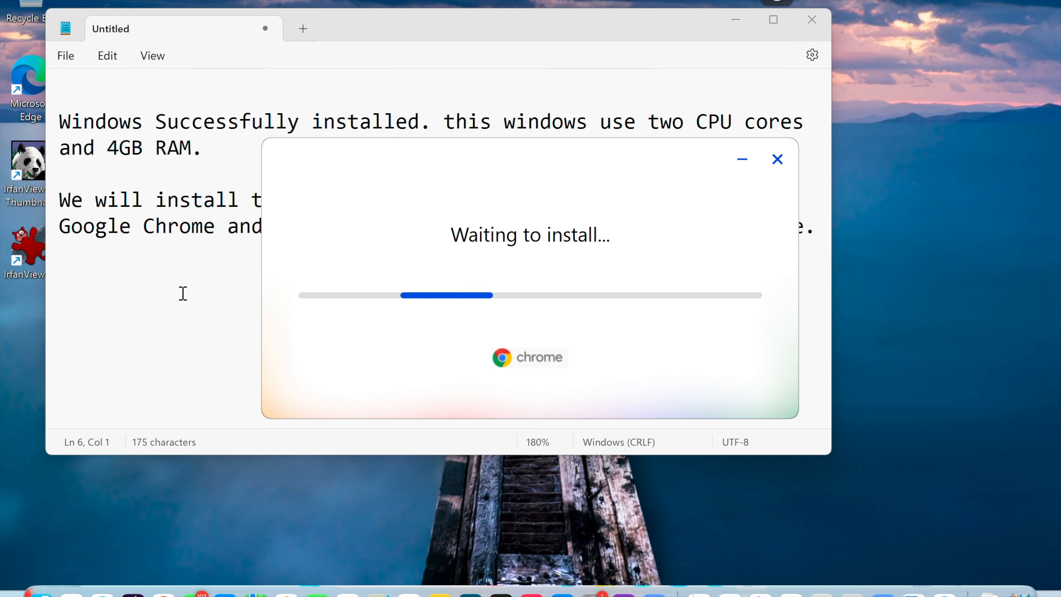
- Switch to the untitled Notepad note and add the line "Thanks for watching the video and subscribe to my channel" below the software text
{"action": "key", "text": "Up"}
{"action": "type", "text": "Thanks for watching the video and subscribe to my channel"}
{"action": "key", "text": "ctrl+z"}
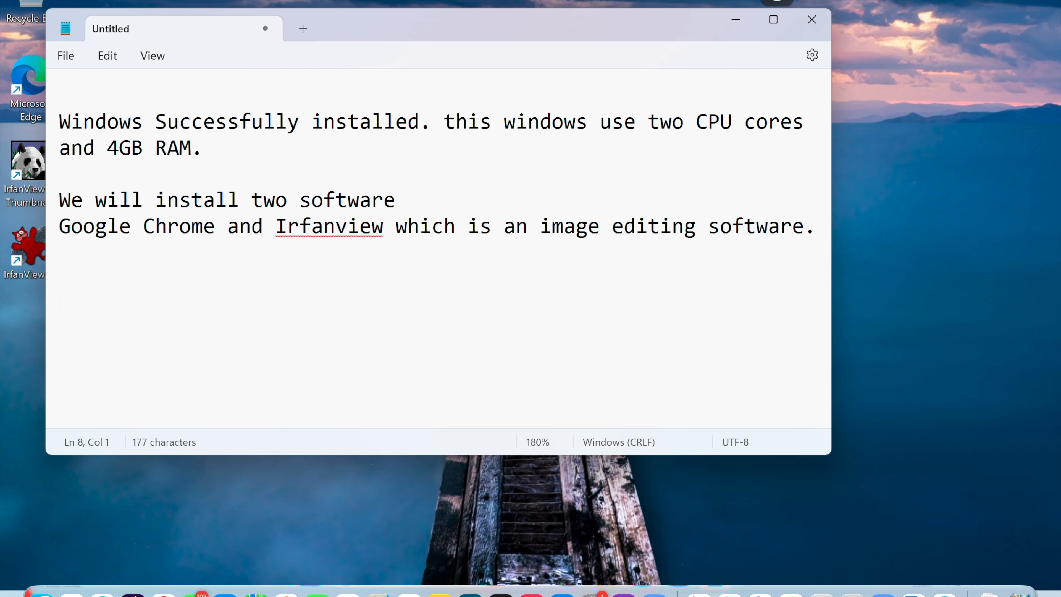
{"action": "type", "text": "Thanks for watching the video and subscribe to my channel"}
{"action": "key", "text": "Delete"}
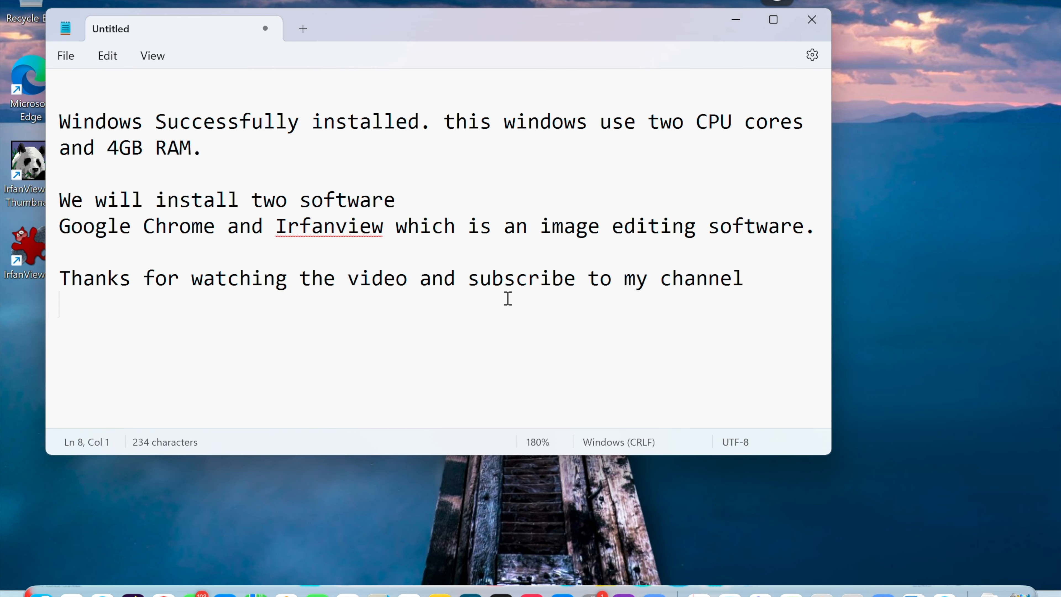
- Select the whole thank-you line in the note, and start saving the file but cancel the save
{"action": "triple_click", "coordinate": [518, 285]}
{"action": "key", "text": "ctrl+s"}
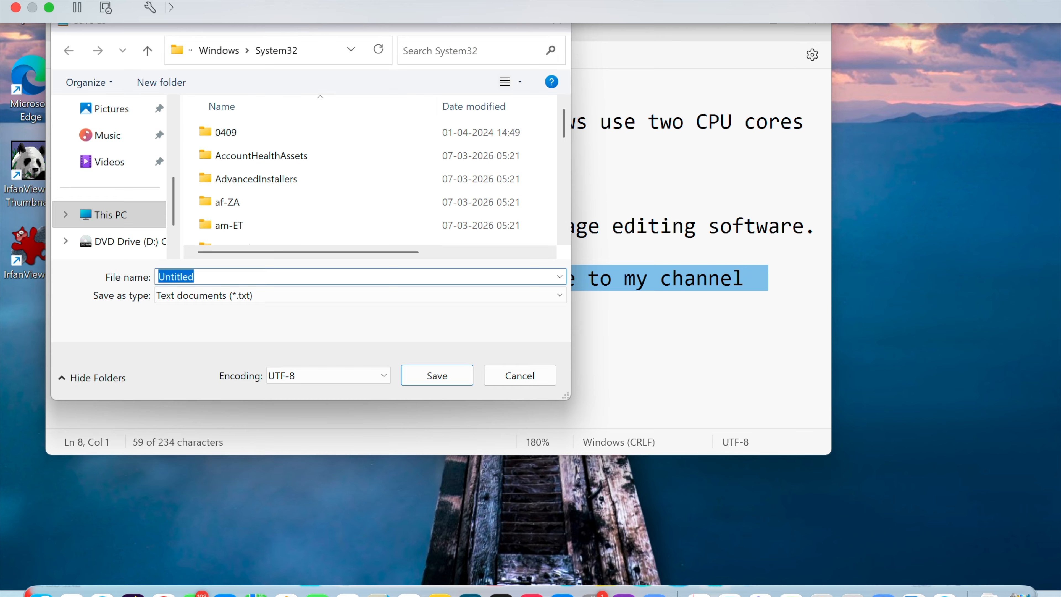
{"action": "left_click", "coordinate": [516, 373]}
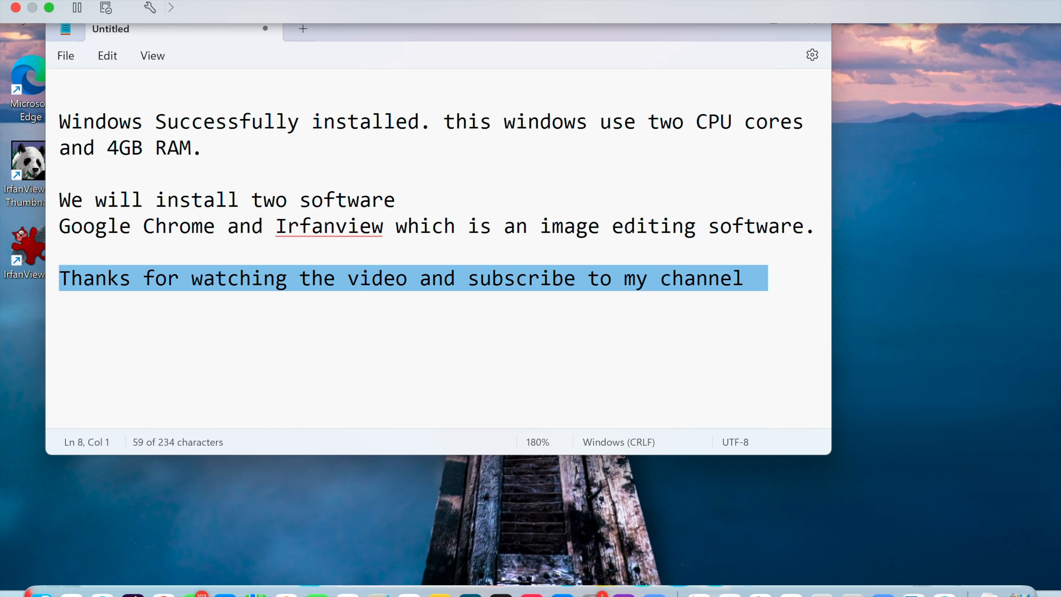